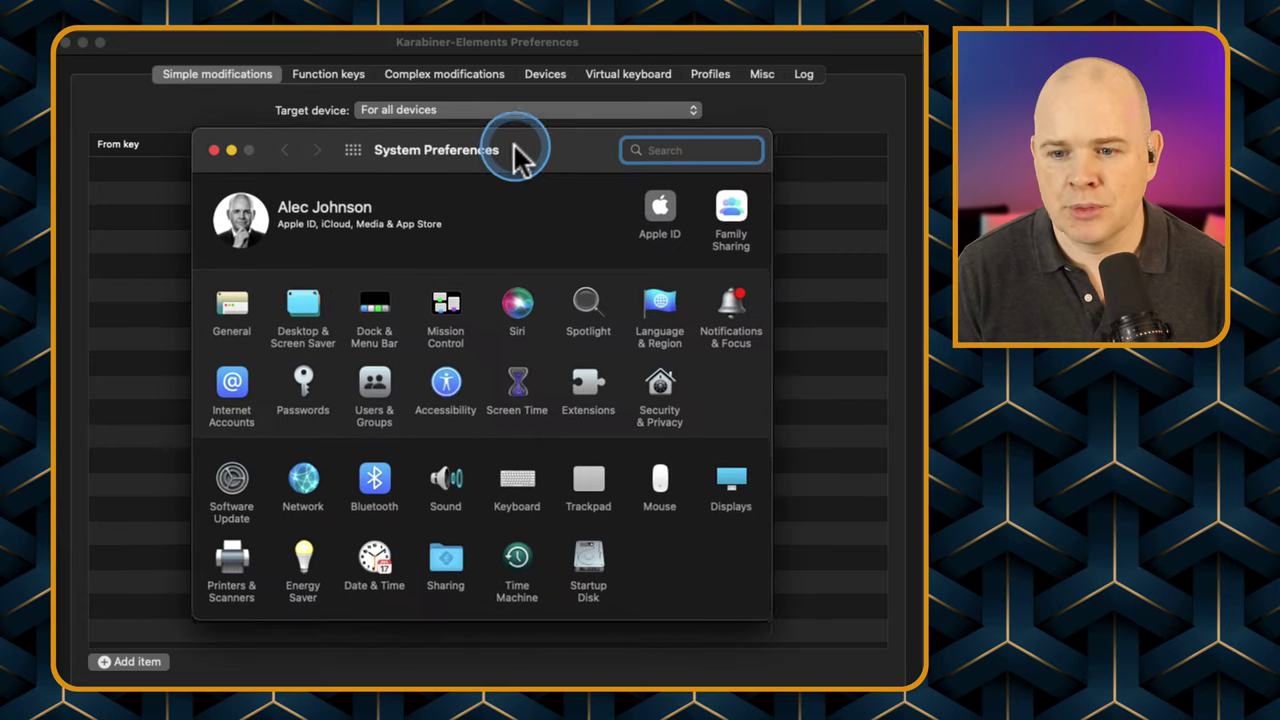
# Open the Input Monitoring privacy settings under Security & Privacy in System Preferences.
pyautogui.moveTo(517, 141); pyautogui.dragTo(503, 122)
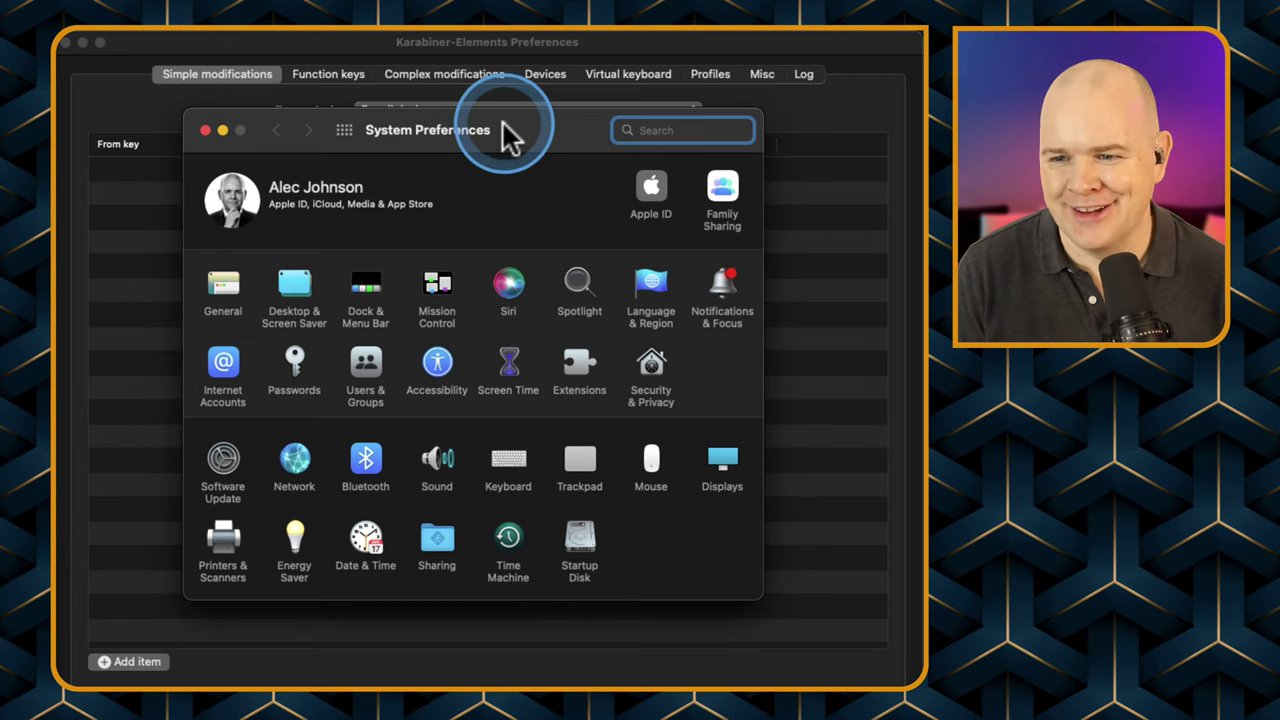
pyautogui.click(652, 372)
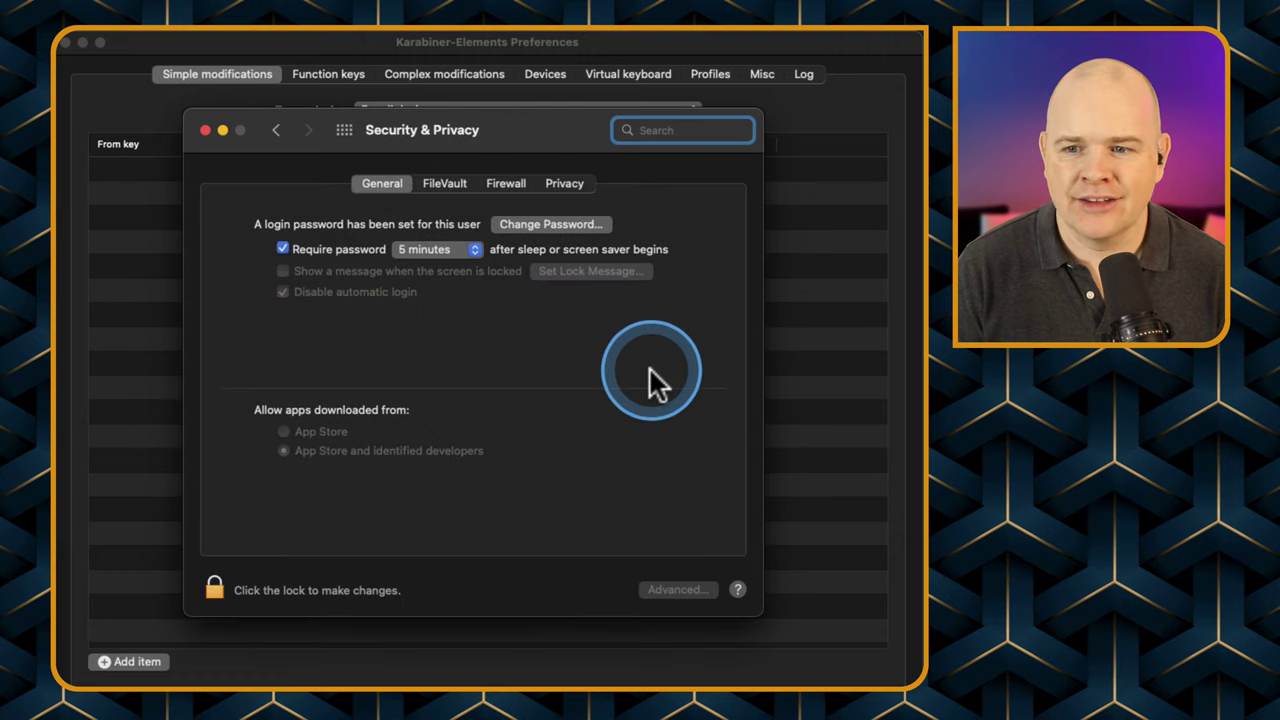
pyautogui.click(564, 186)
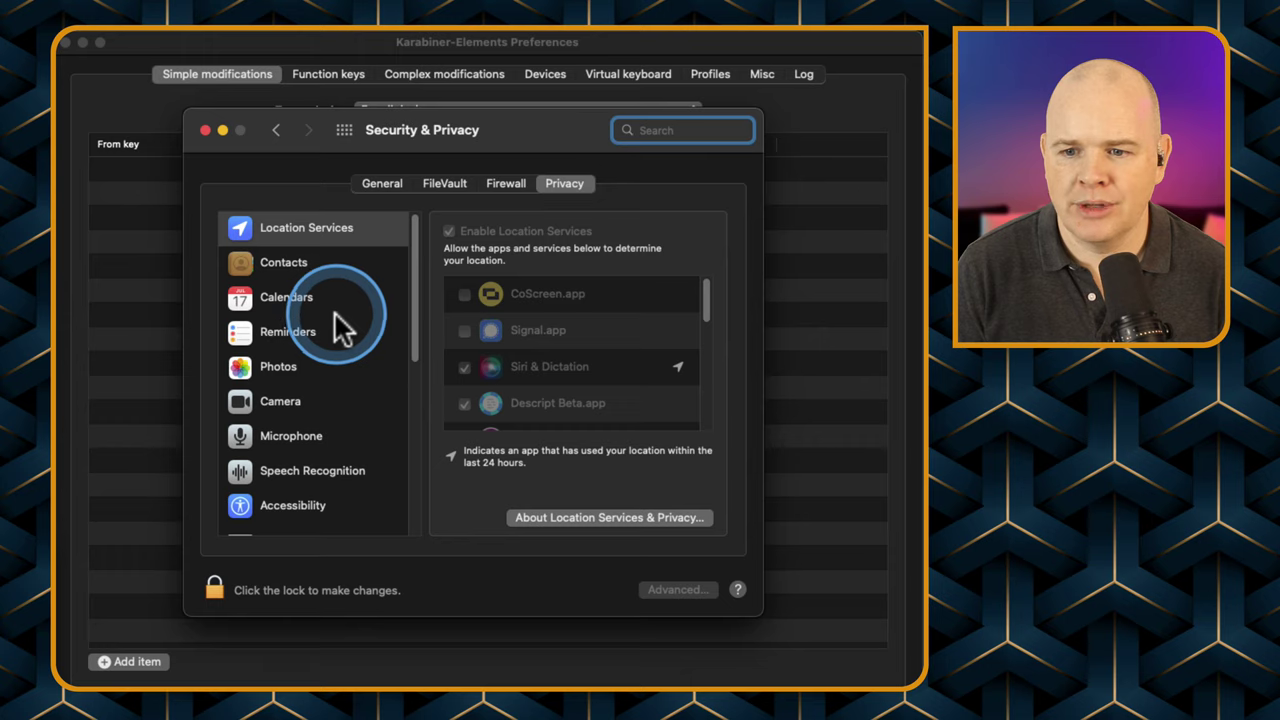
pyautogui.scroll(-1, 352, 362)
pyautogui.scroll(-3, 355, 365)
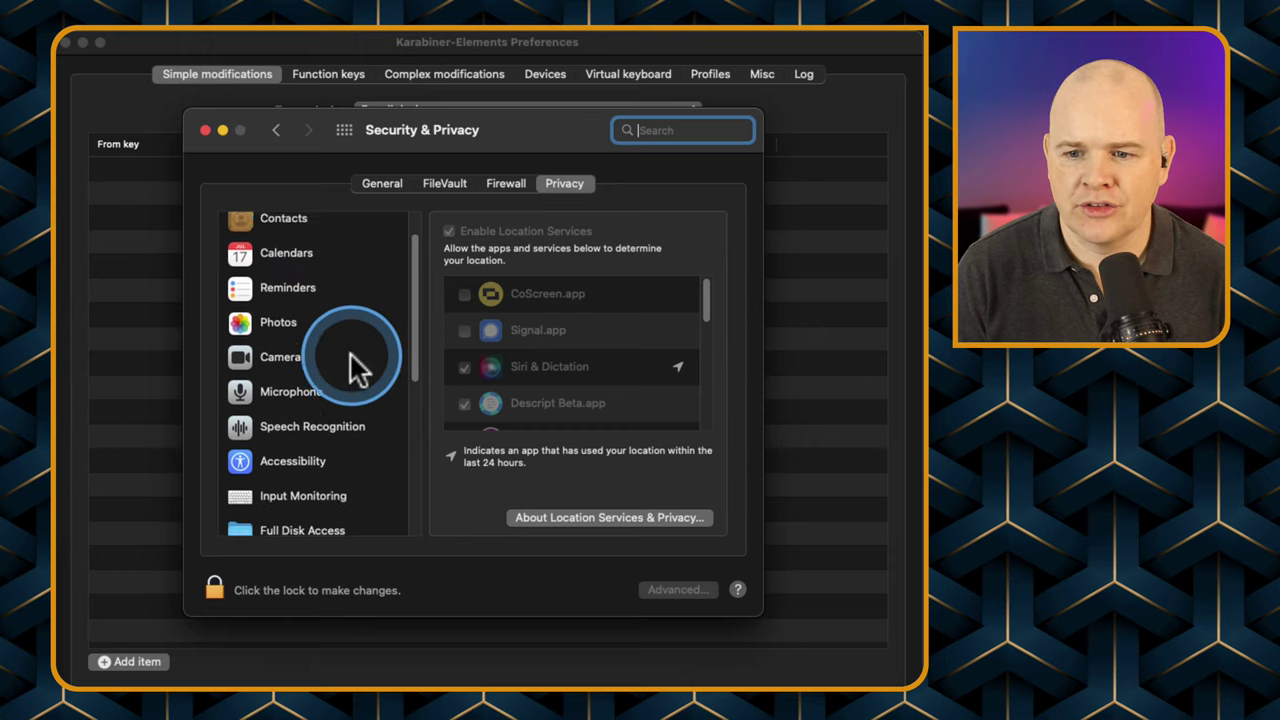
pyautogui.click(312, 478)
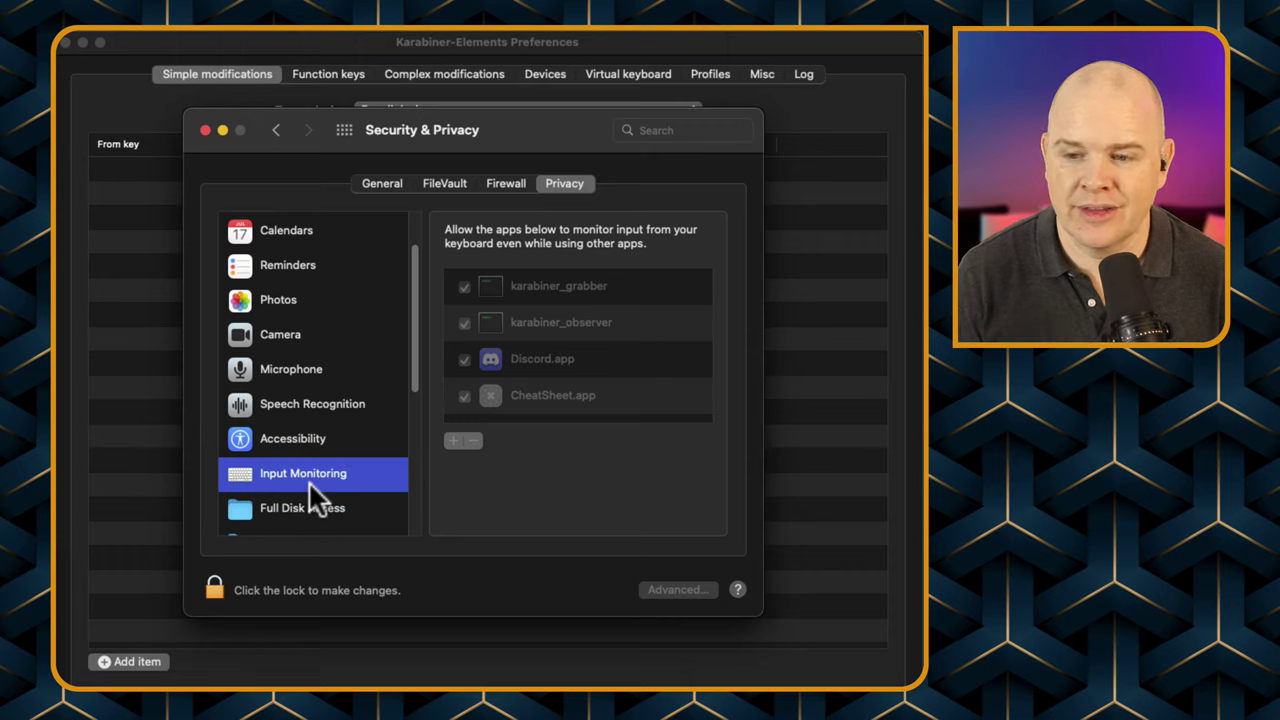
pyautogui.click(327, 480)
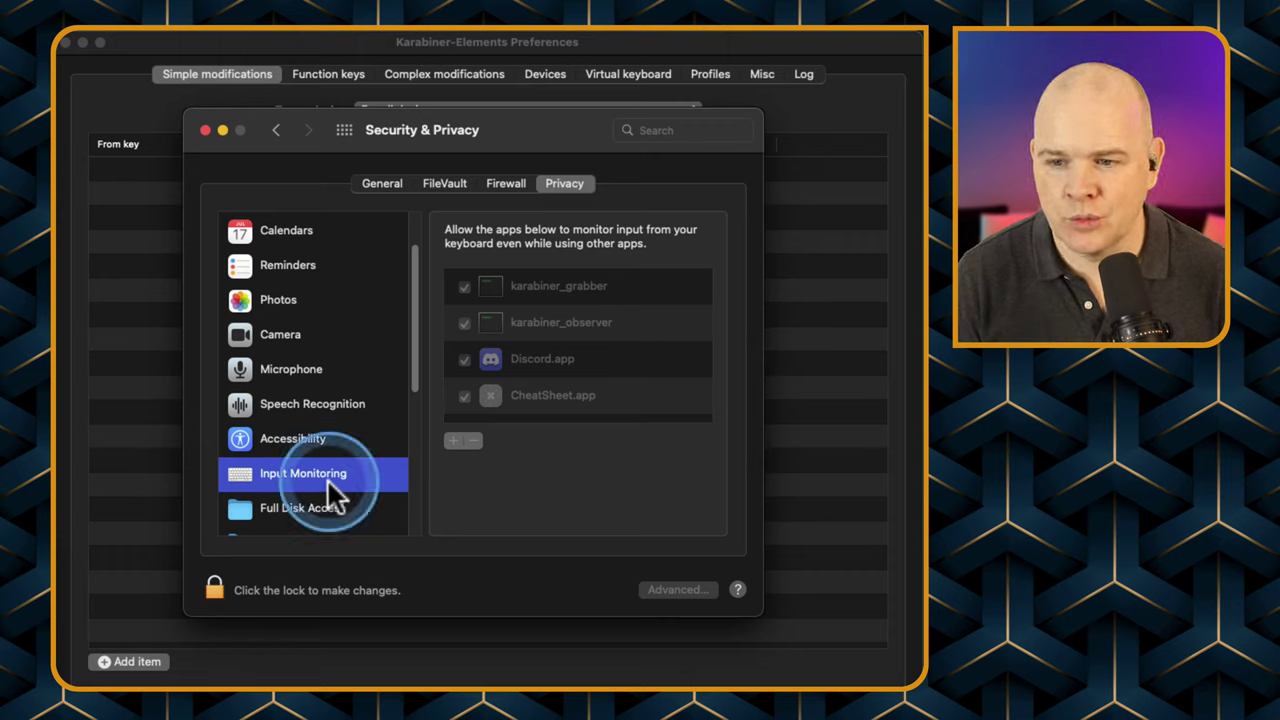
# Unlock the Security & Privacy settings for changes by entering the account password.
pyautogui.click(214, 589)
pyautogui.write('******')
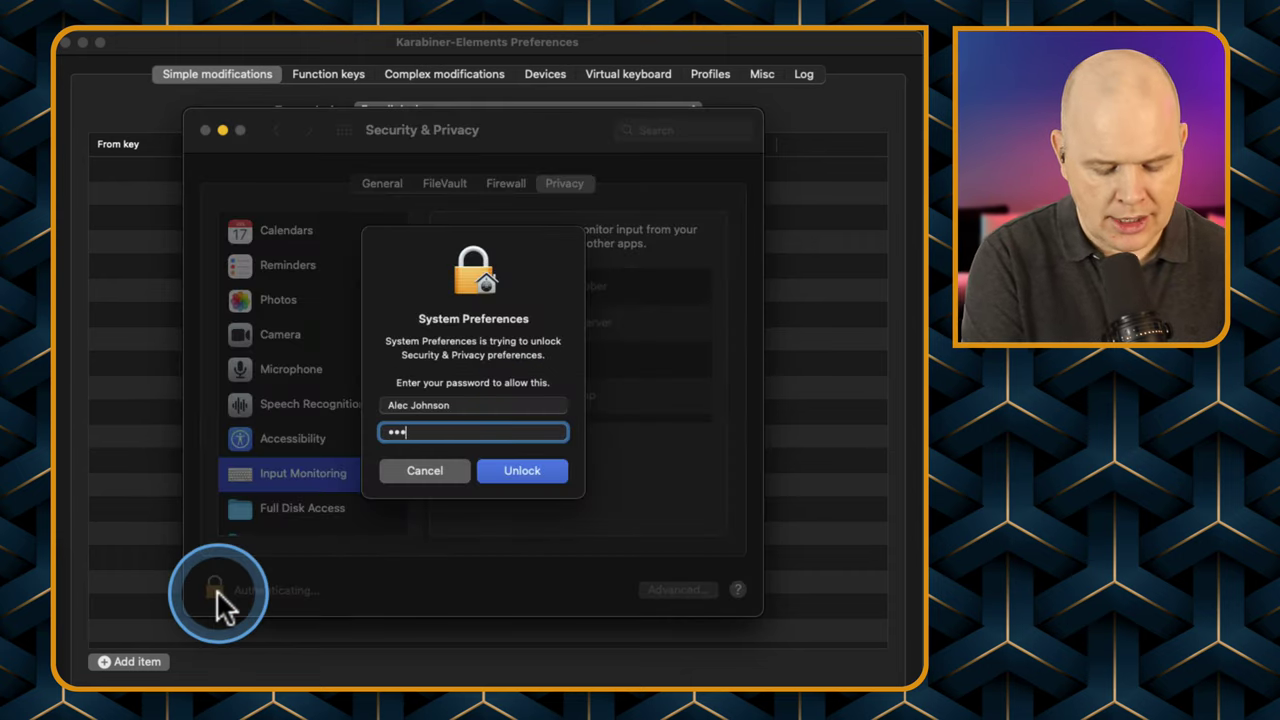
pyautogui.press('Return')
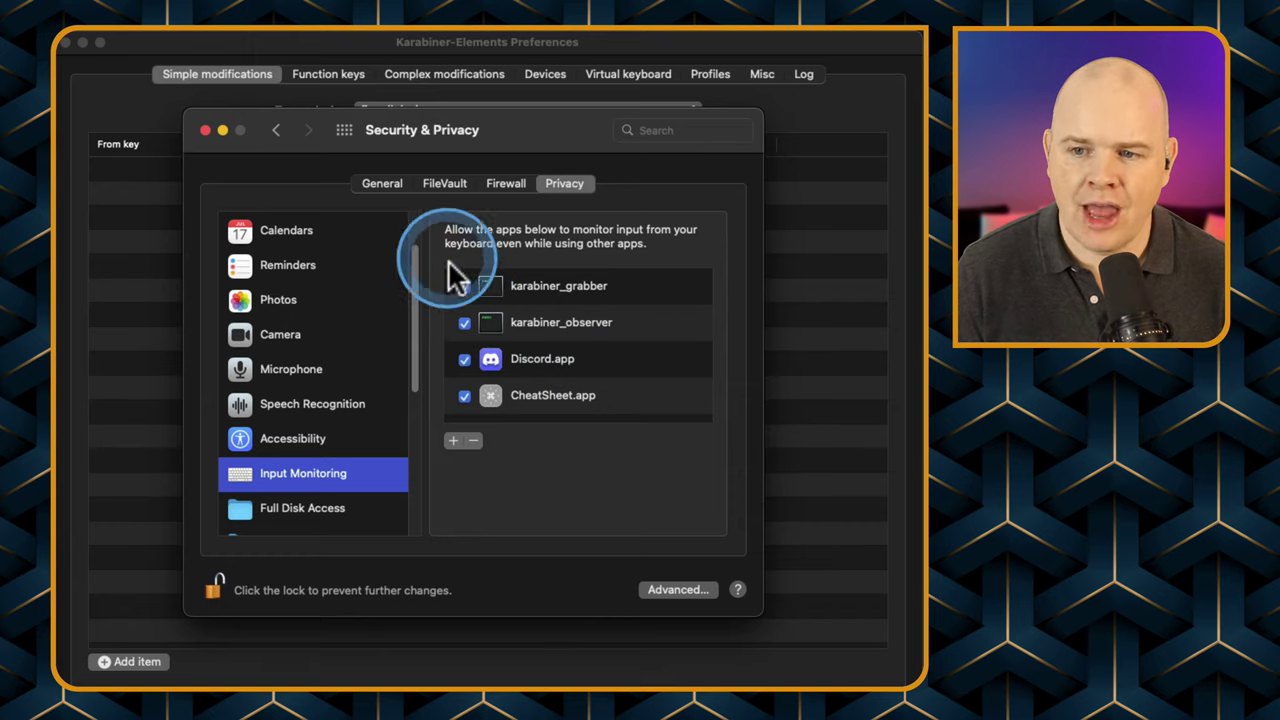
# Review the General security settings and the apps allowed Input Monitoring, and dismiss the System Preferences window.
pyautogui.click(384, 188)
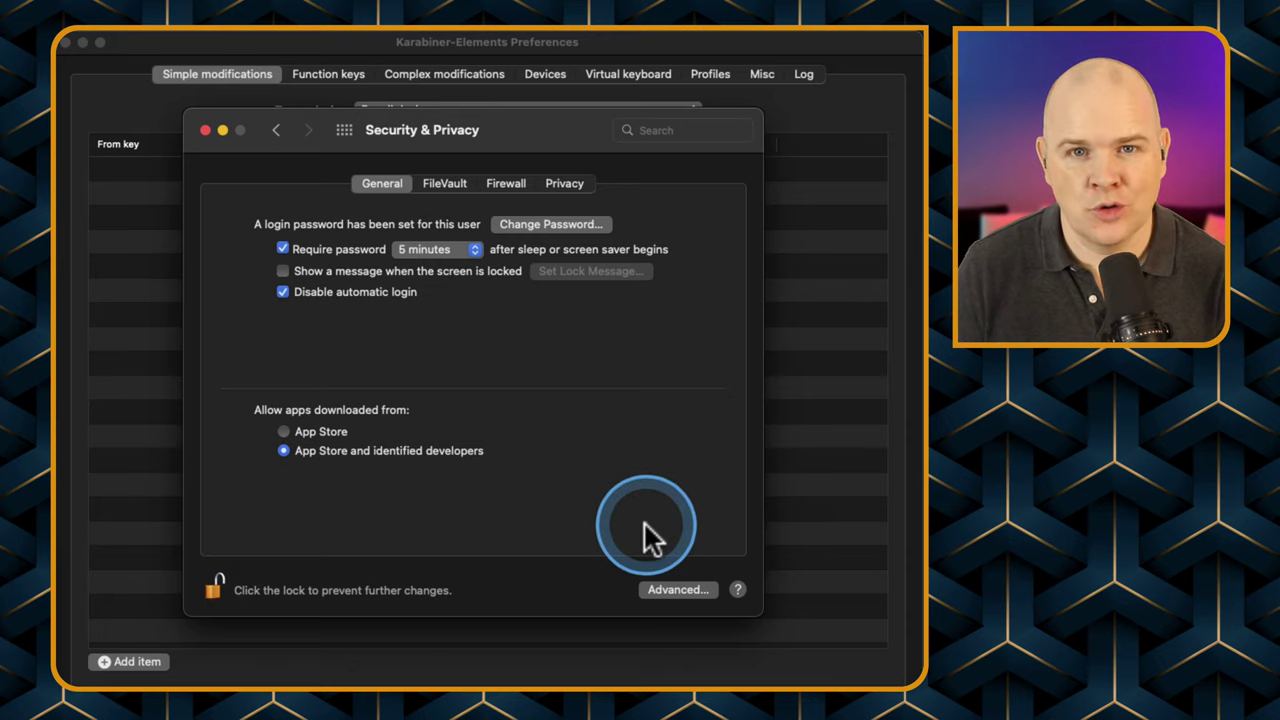
pyautogui.click(565, 185)
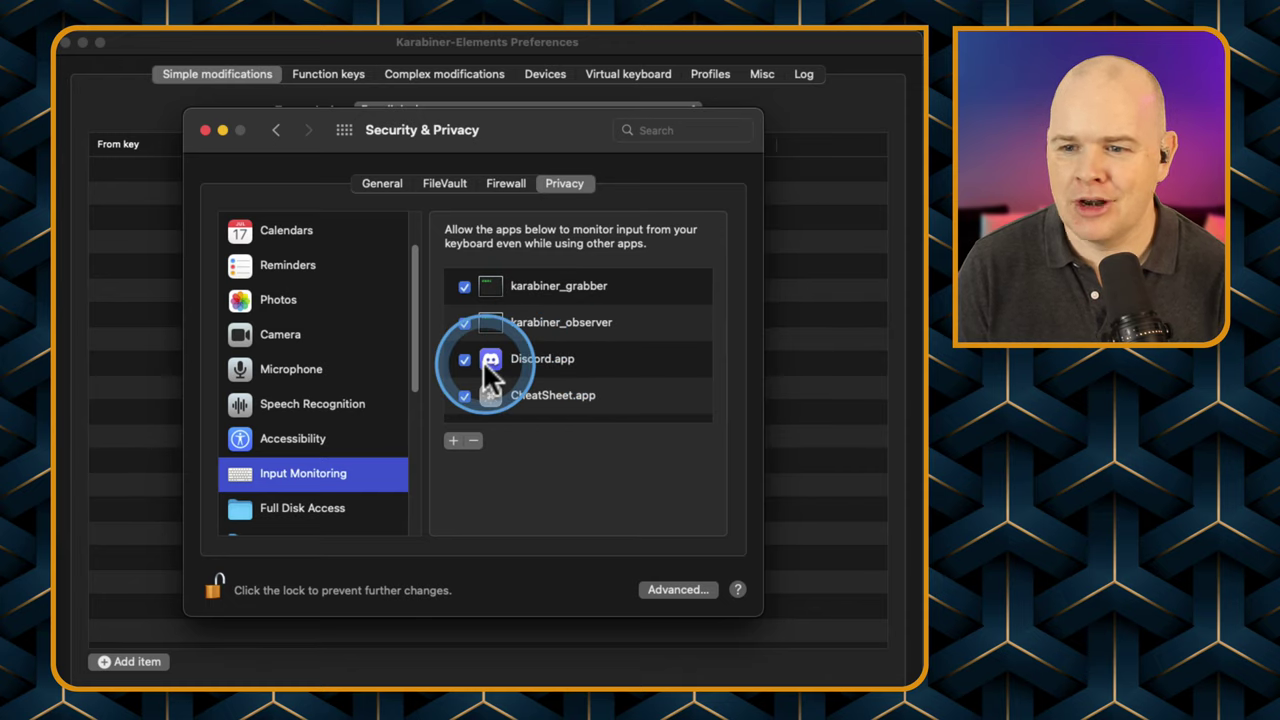
pyautogui.click(380, 183)
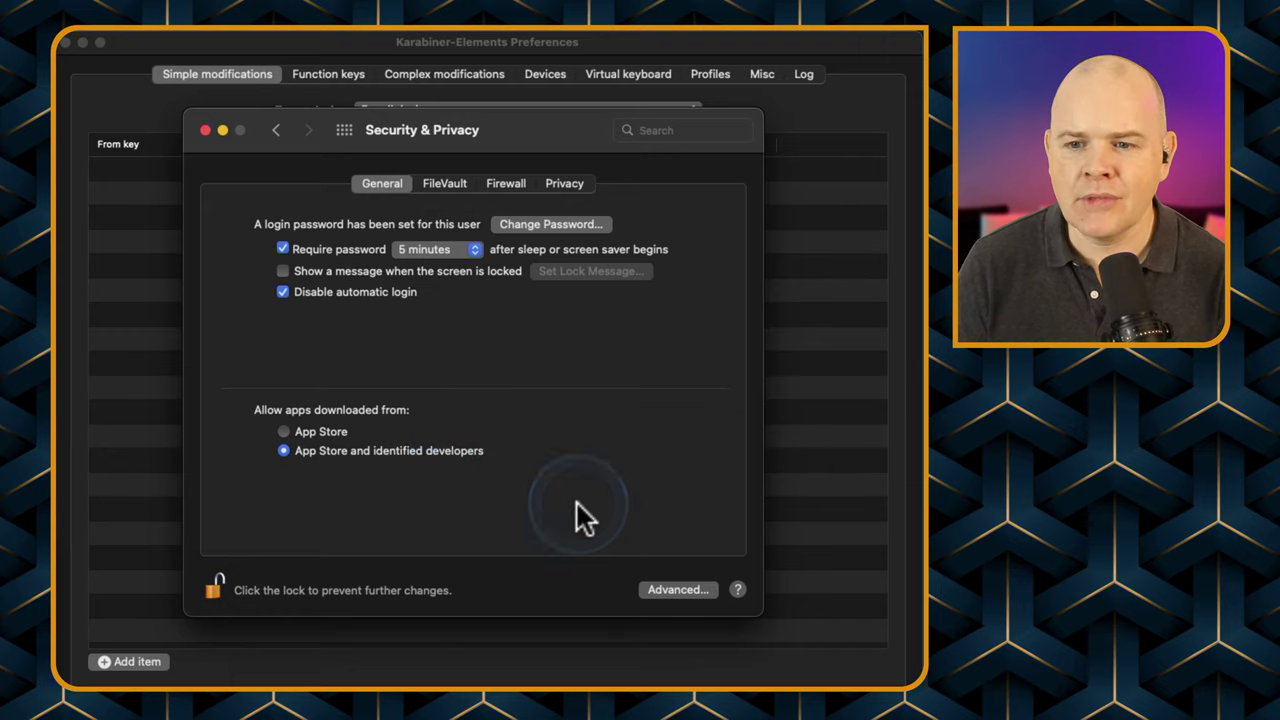
pyautogui.doubleClick(523, 126)
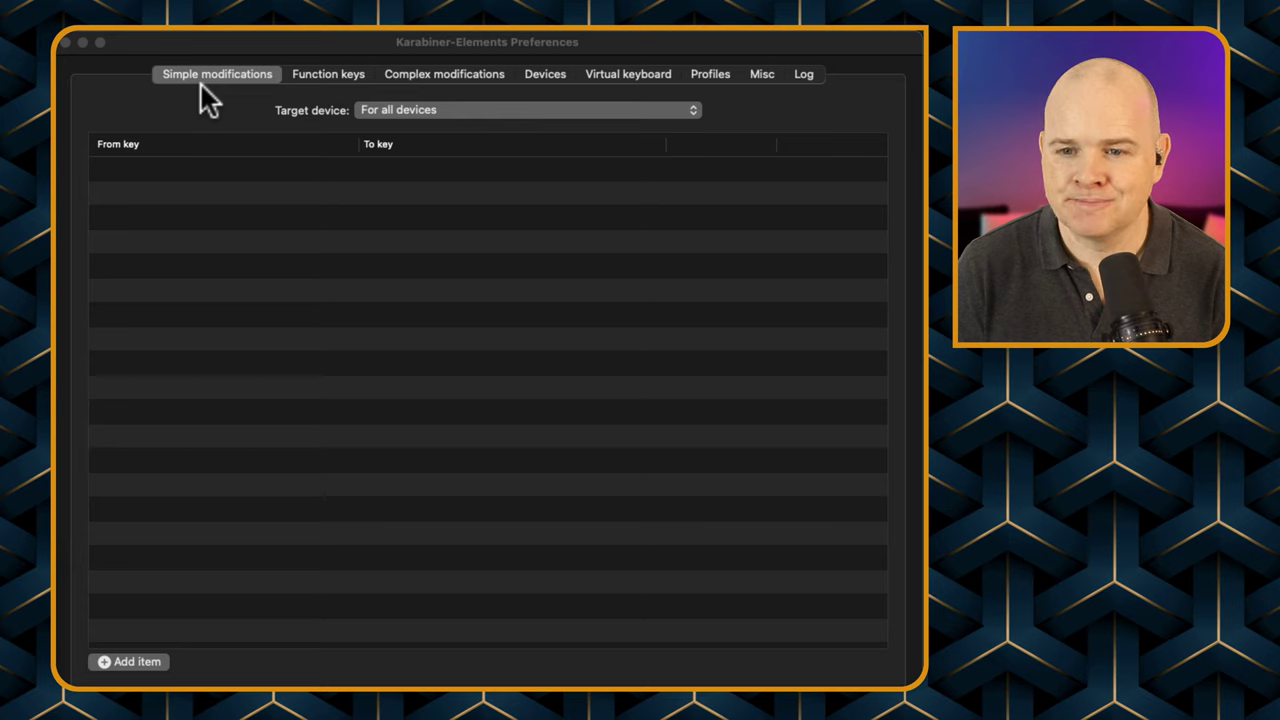
# Check which target devices are available for simple modifications, keeping the selection on all devices.
pyautogui.click(205, 77)
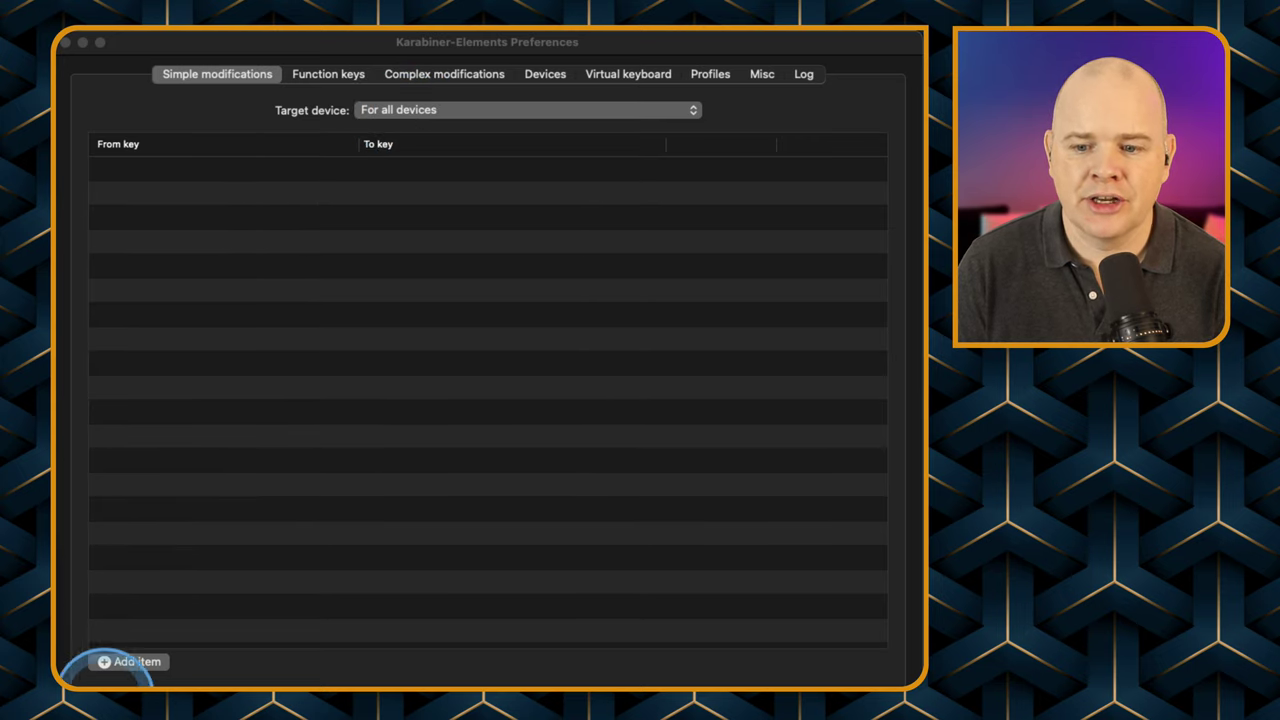
pyautogui.click(410, 108)
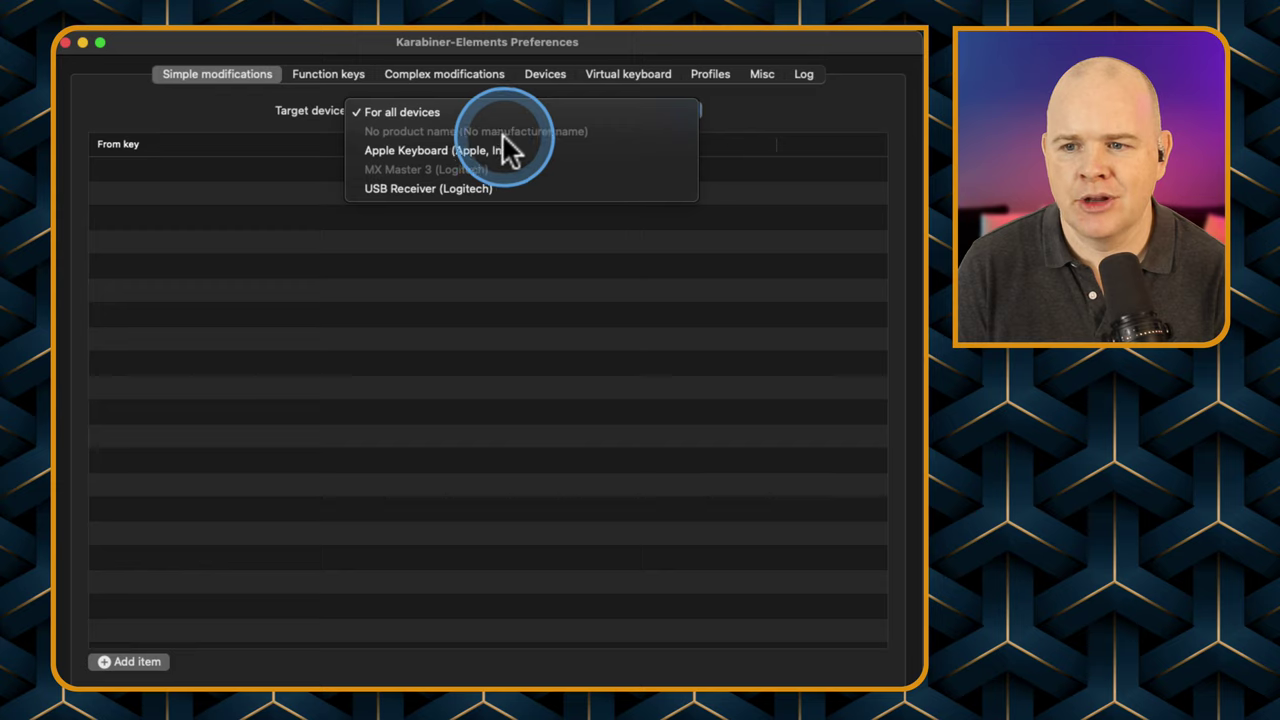
pyautogui.click(737, 118)
pyautogui.click(555, 110)
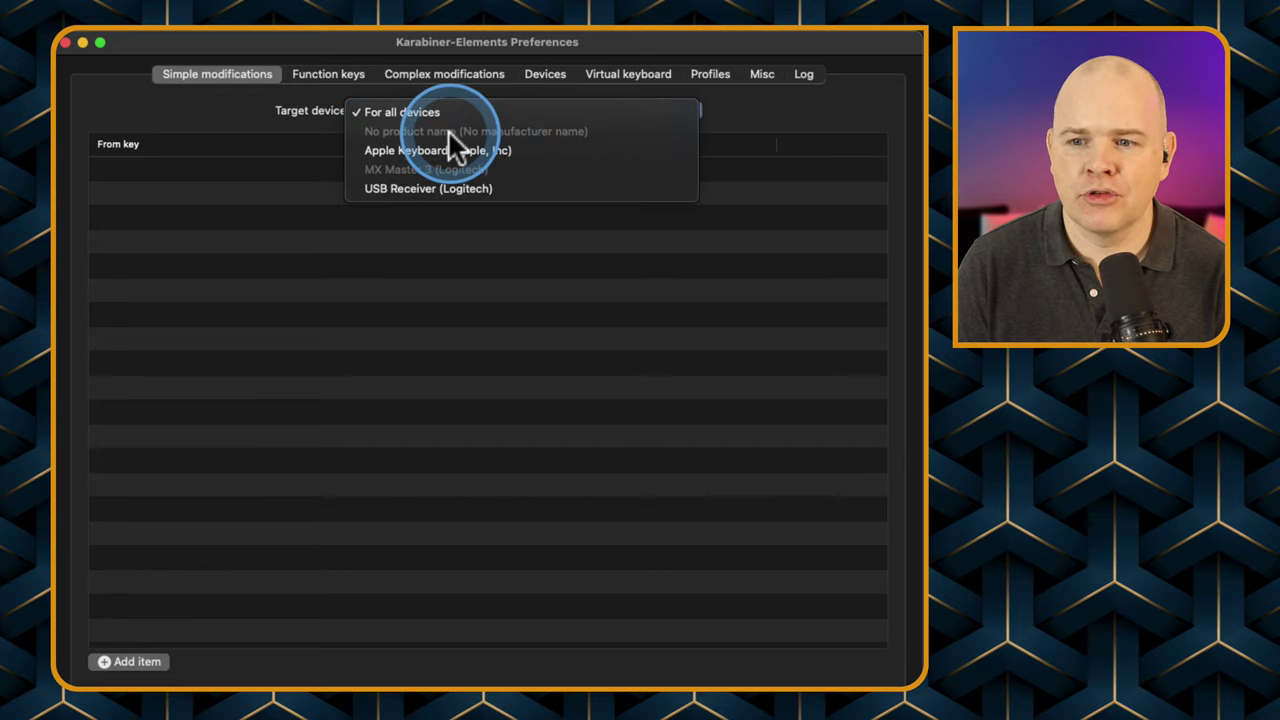
pyautogui.click(784, 119)
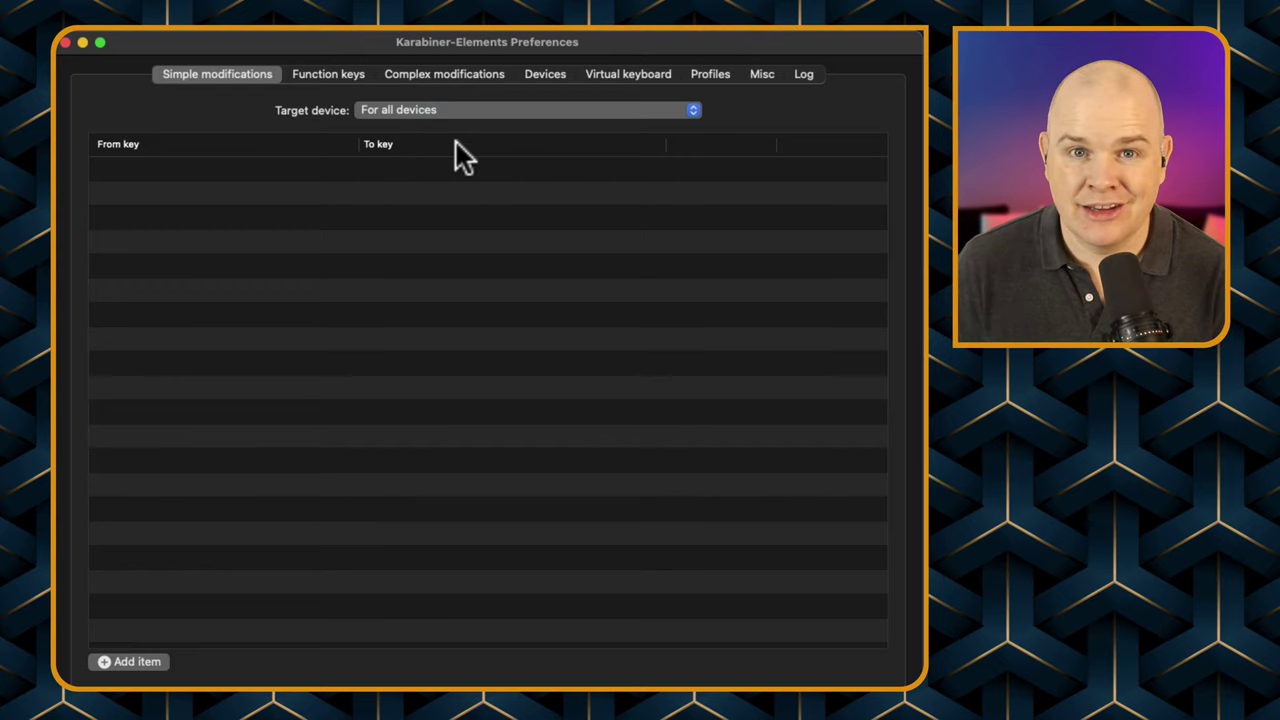
pyautogui.click(333, 85)
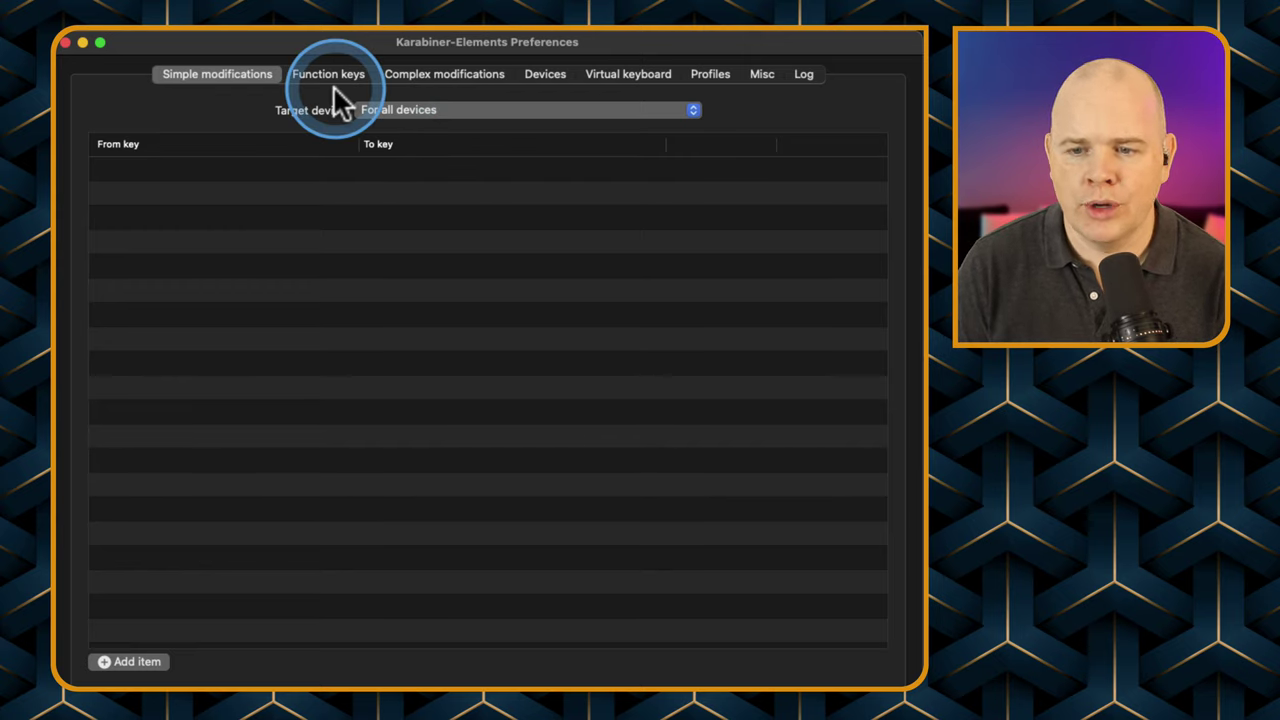
# Enable event modification for the device with no product name and choose it as the target device for simple modifications.
pyautogui.click(545, 76)
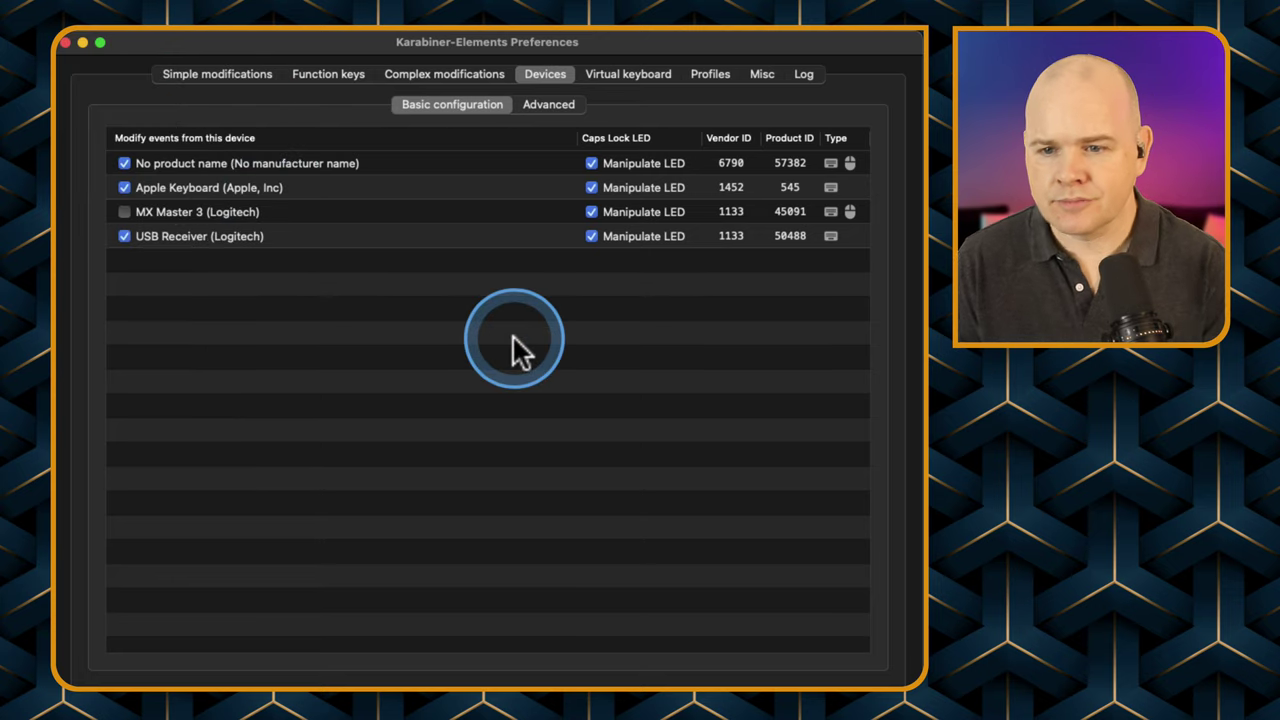
pyautogui.click(238, 73)
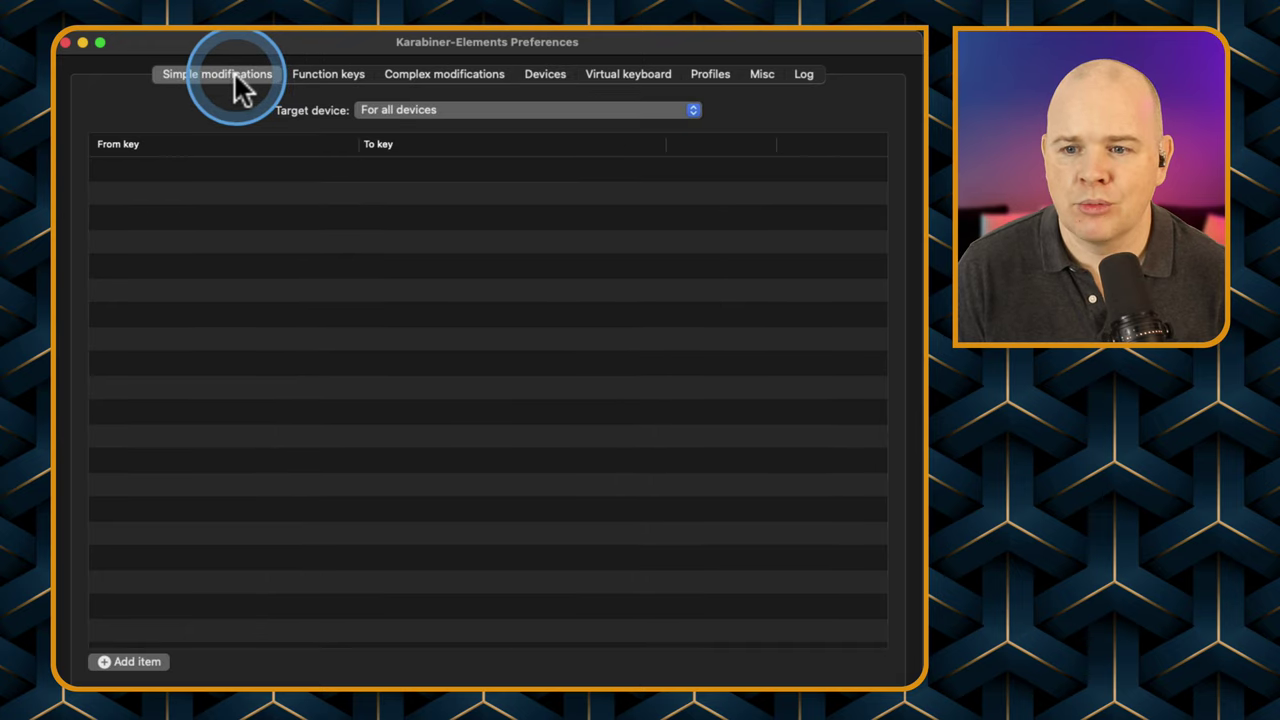
pyautogui.click(394, 109)
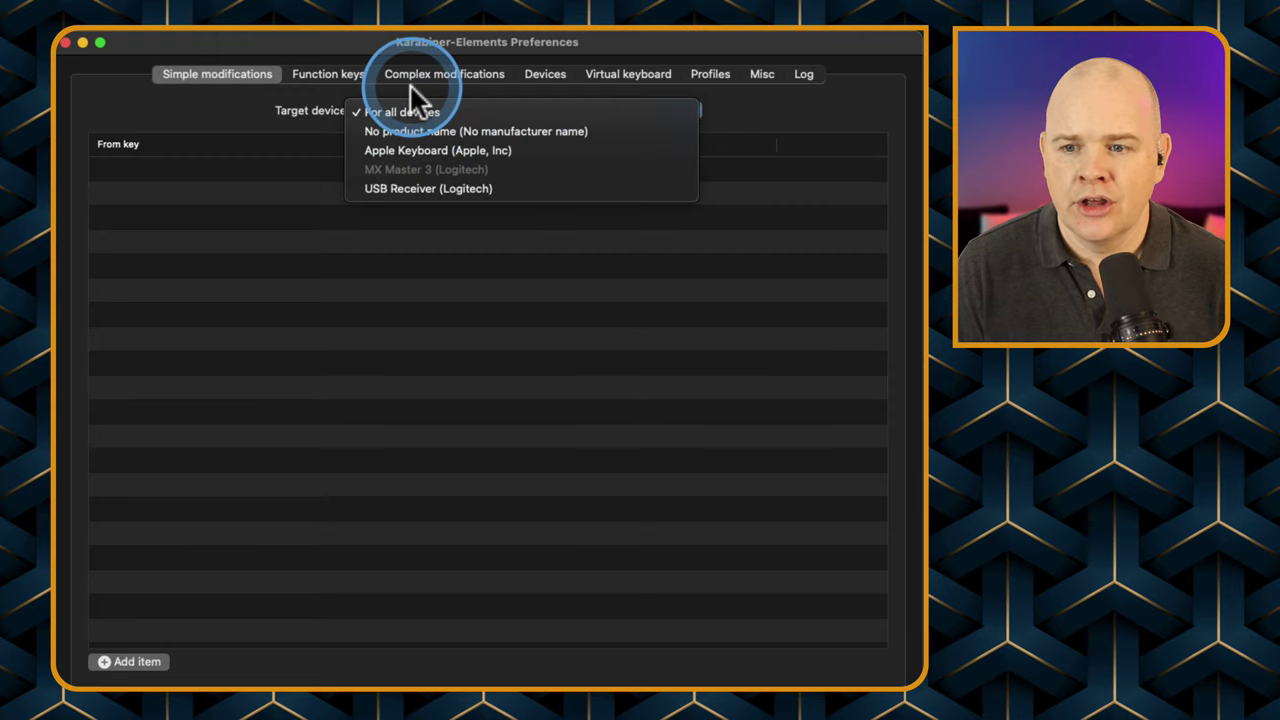
pyautogui.click(421, 130)
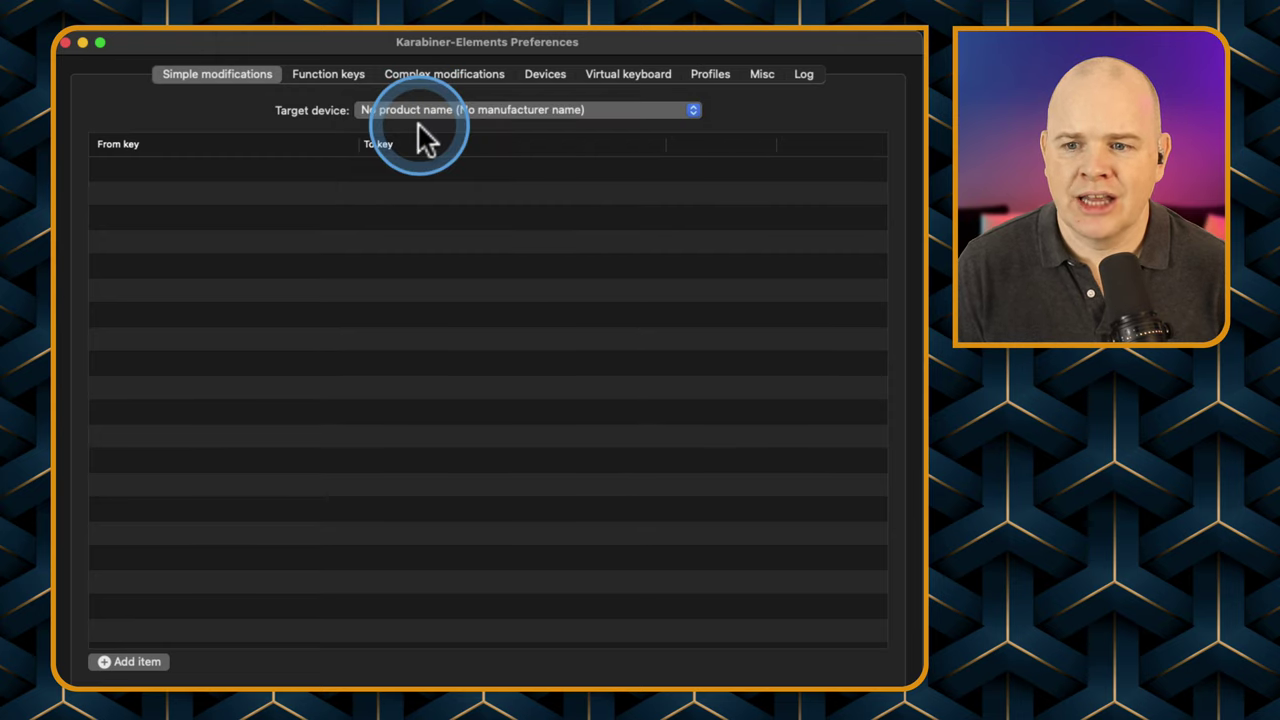
# Add three empty key-mapping entries for the target device with no product name.
pyautogui.click(112, 667)
pyautogui.click(112, 667)
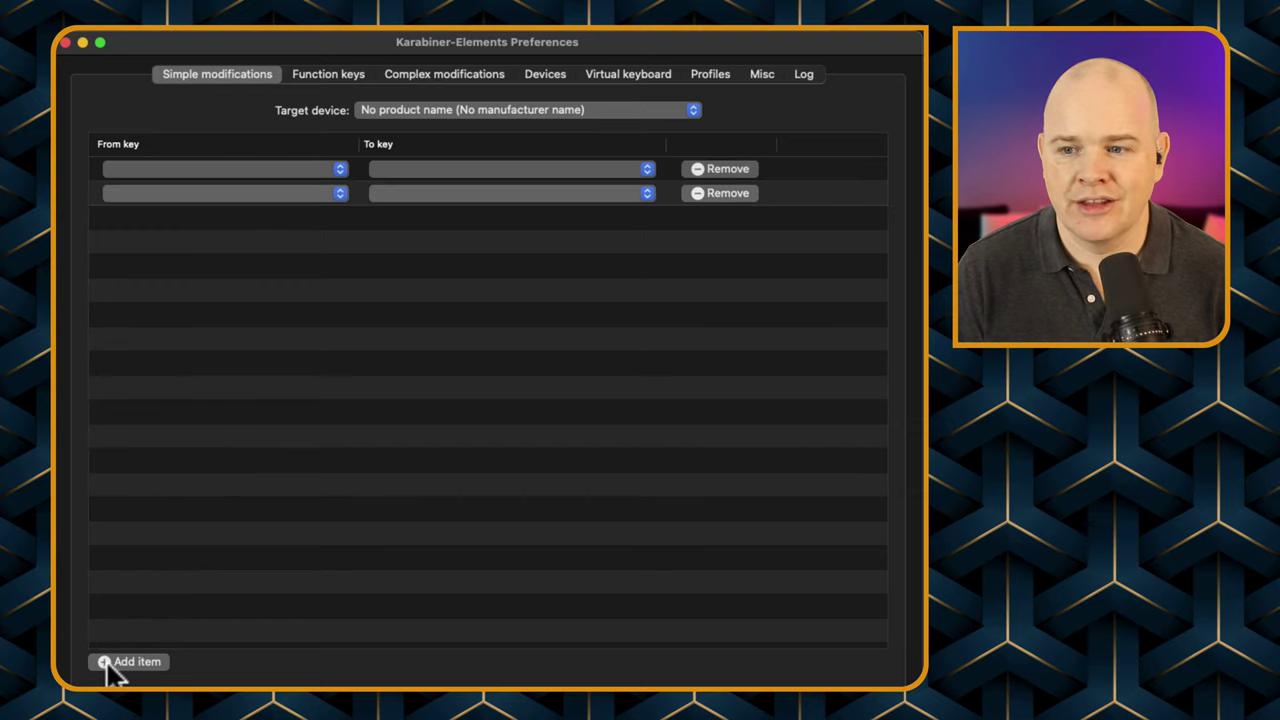
pyautogui.click(112, 667)
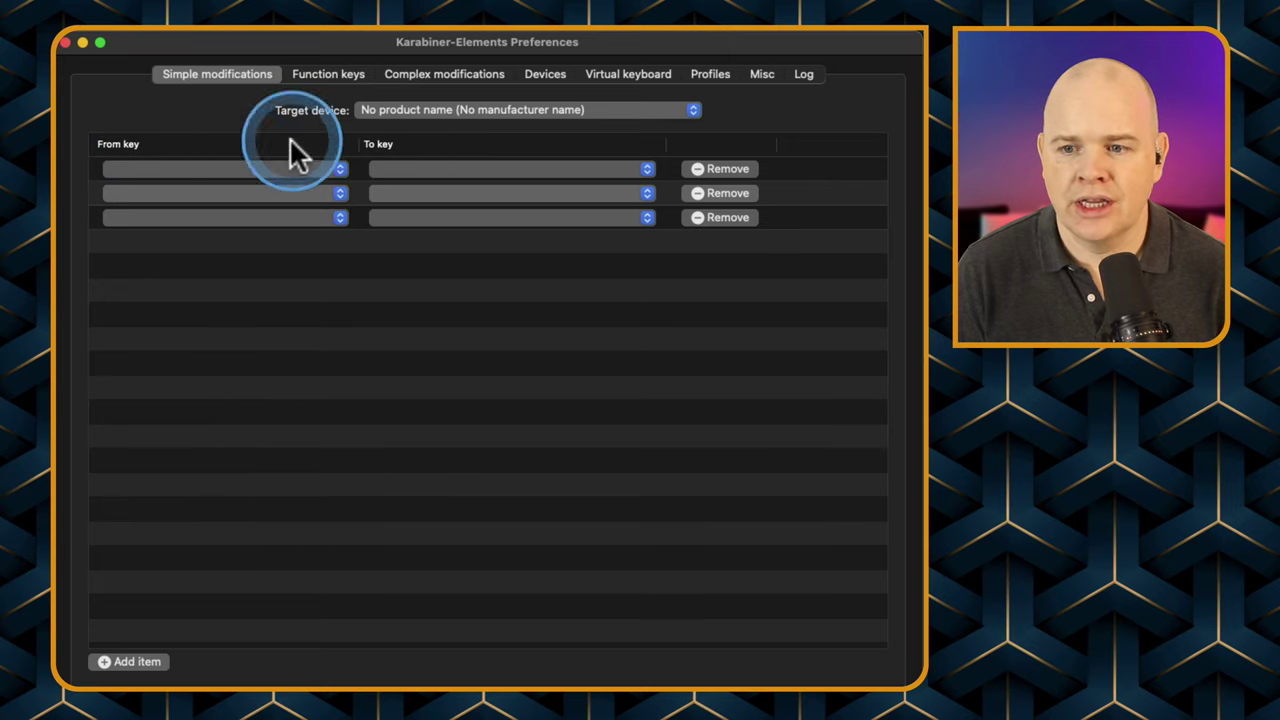
# Set the From key of the first mapping entry to a and of the second entry to b.
pyautogui.click(336, 168)
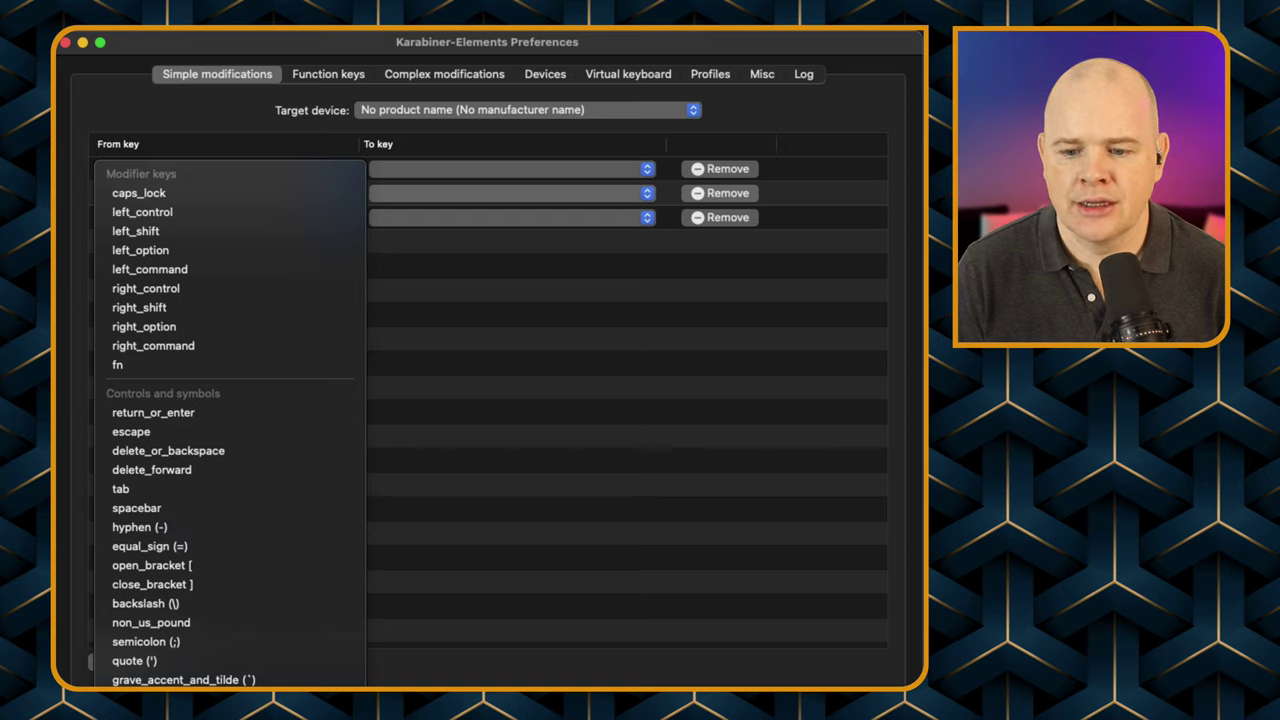
pyautogui.press('a')
pyautogui.press('Return')
pyautogui.click(215, 190)
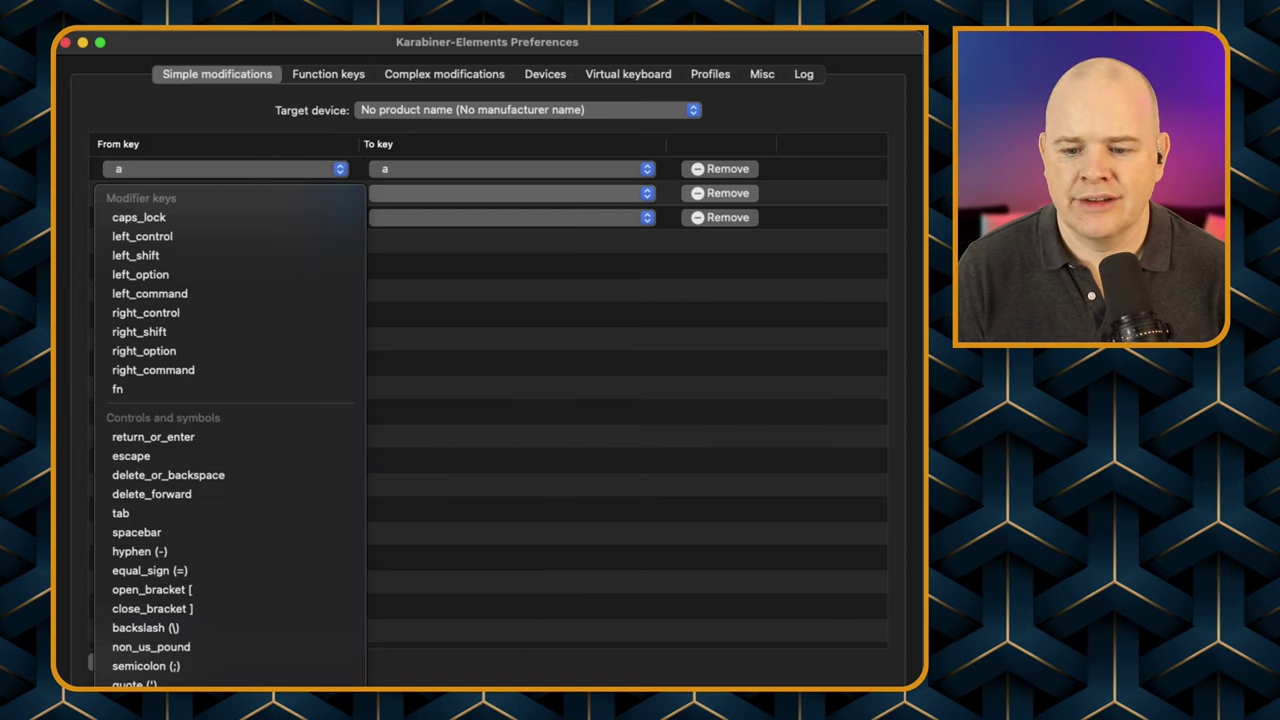
pyautogui.press('b')
pyautogui.press('Return')
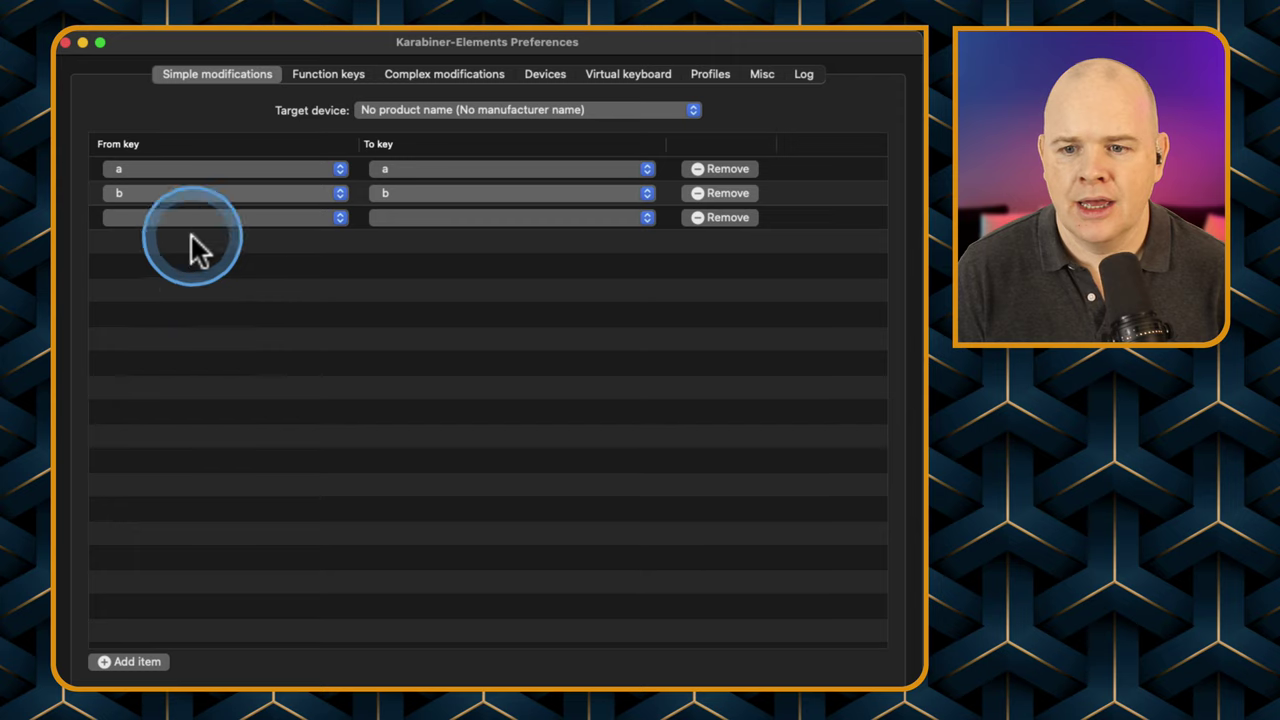
# Set the From key of the third mapping entry to c.
pyautogui.click(190, 220)
pyautogui.press('z')
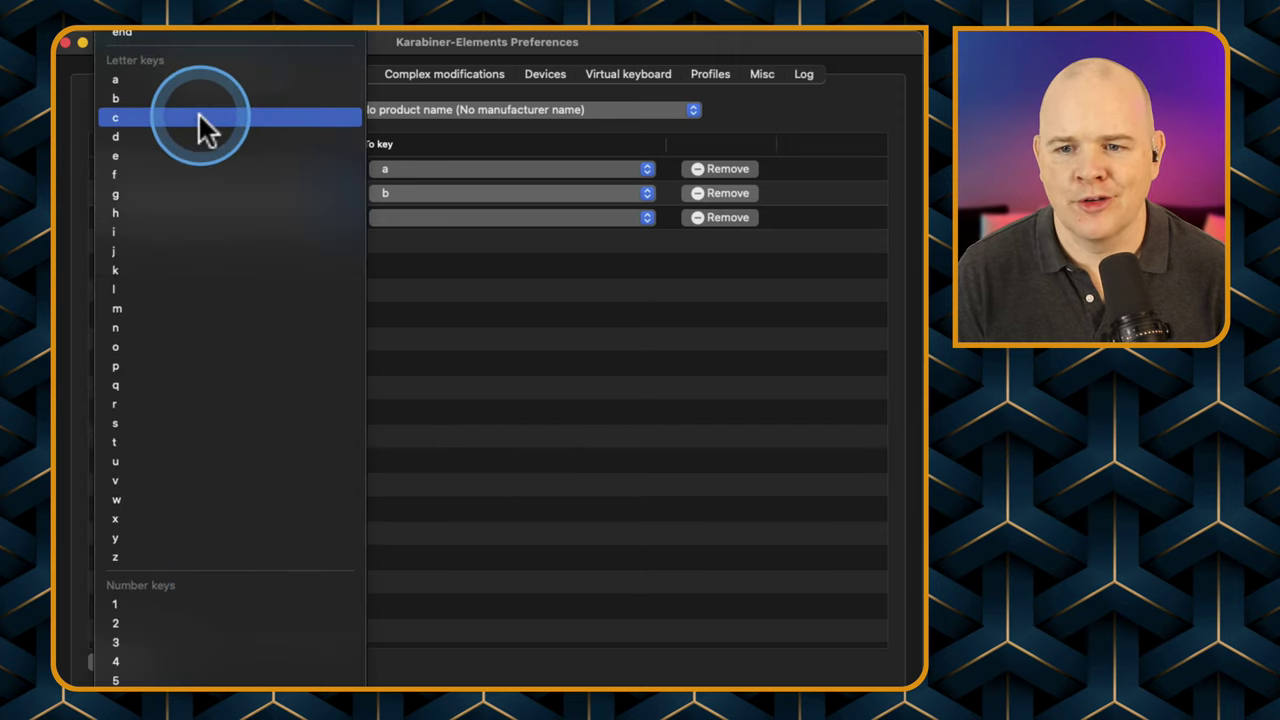
pyautogui.scroll(-15, 209, 299)
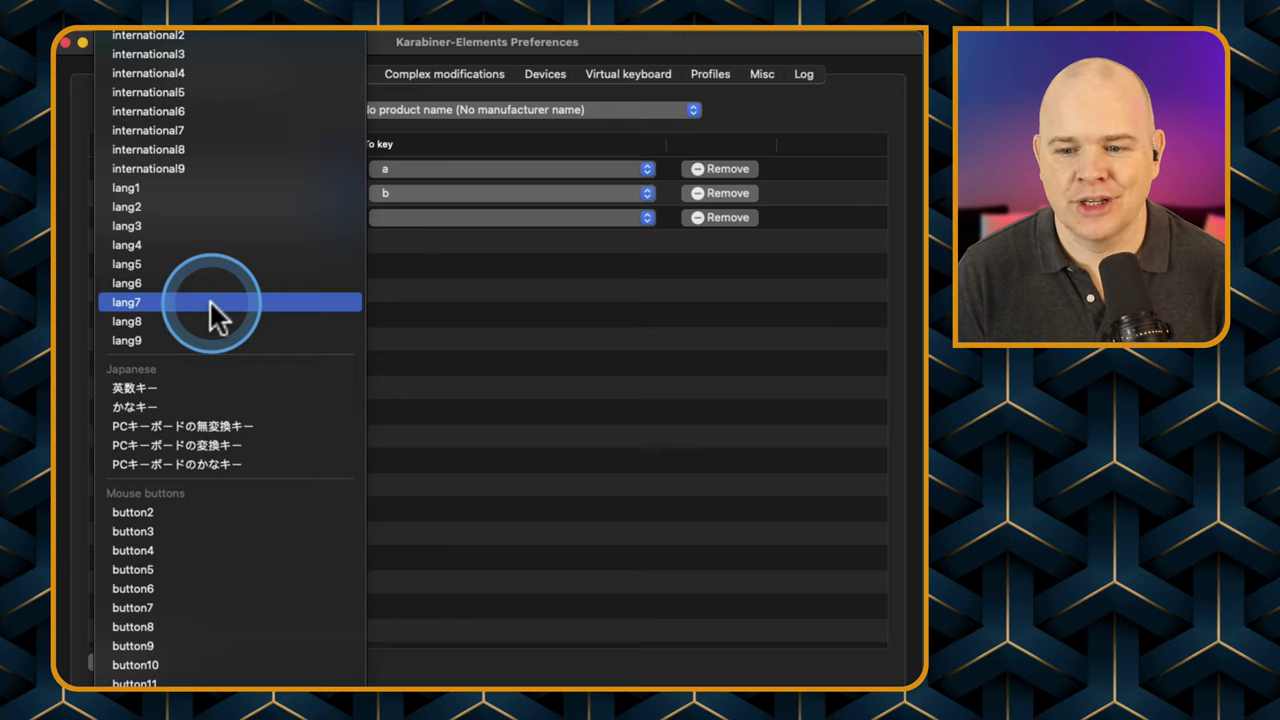
pyautogui.scroll(15, 210, 303)
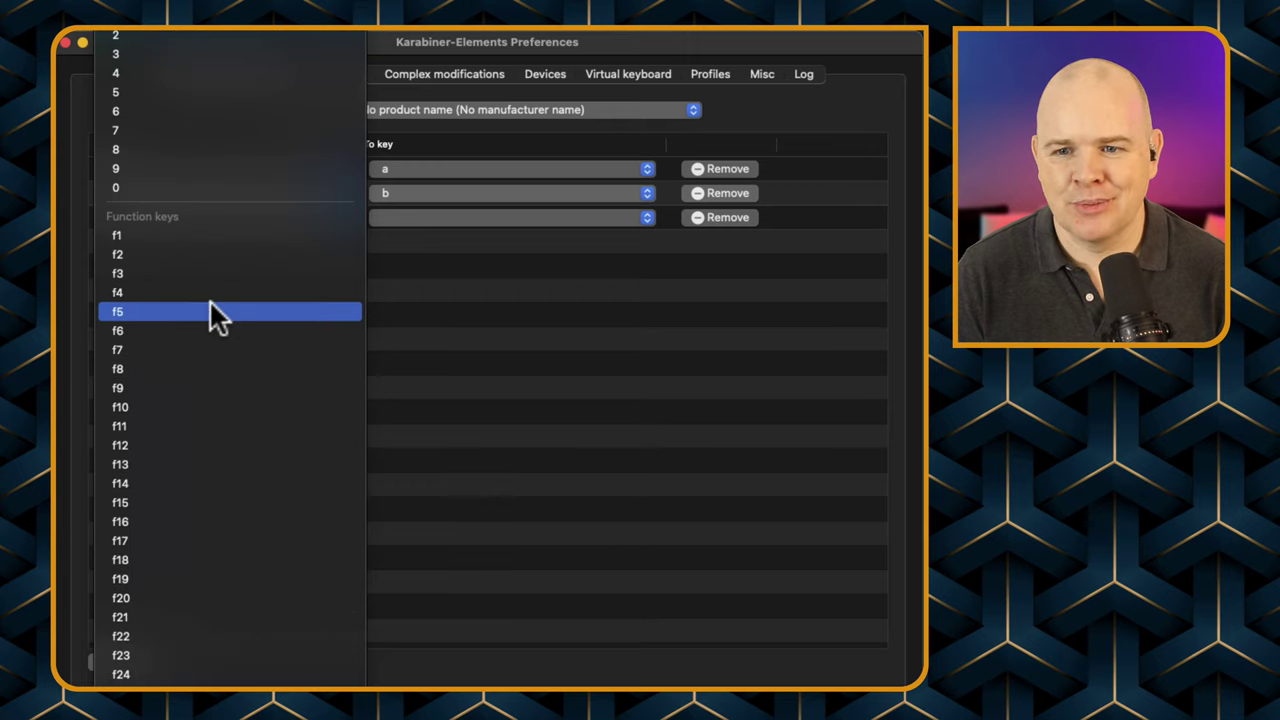
pyautogui.scroll(10, 209, 299)
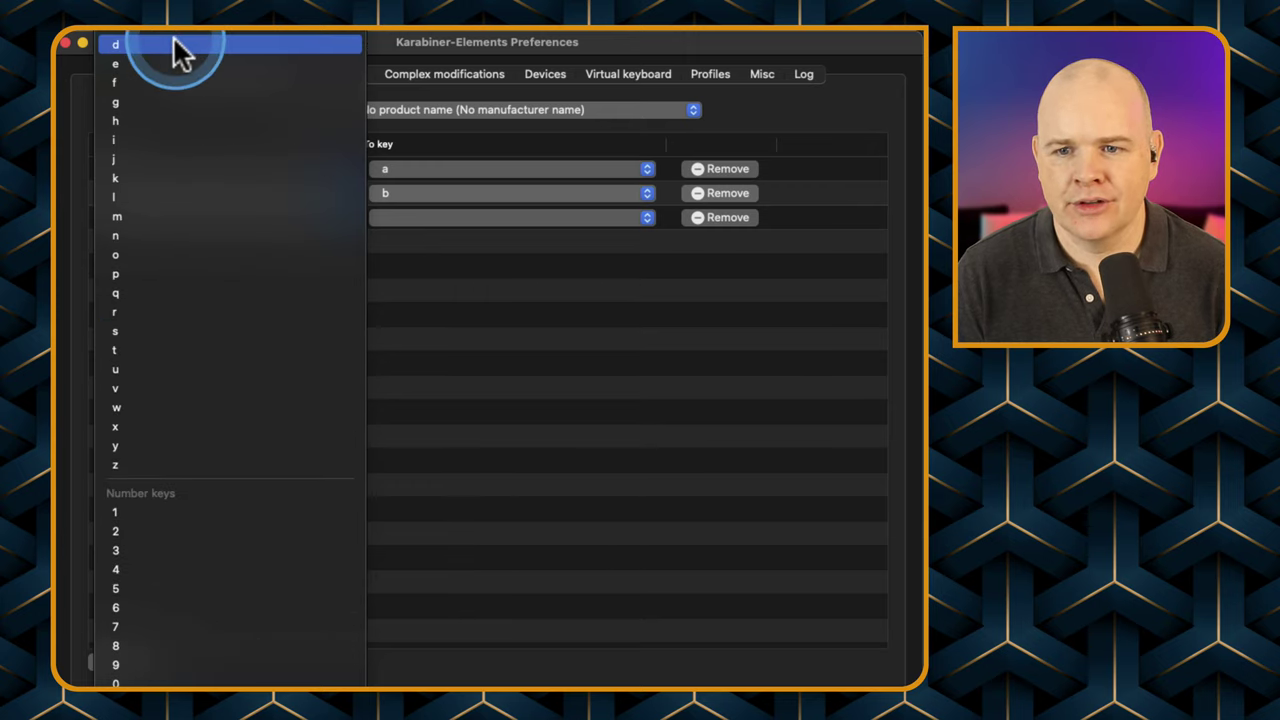
pyautogui.click(173, 46)
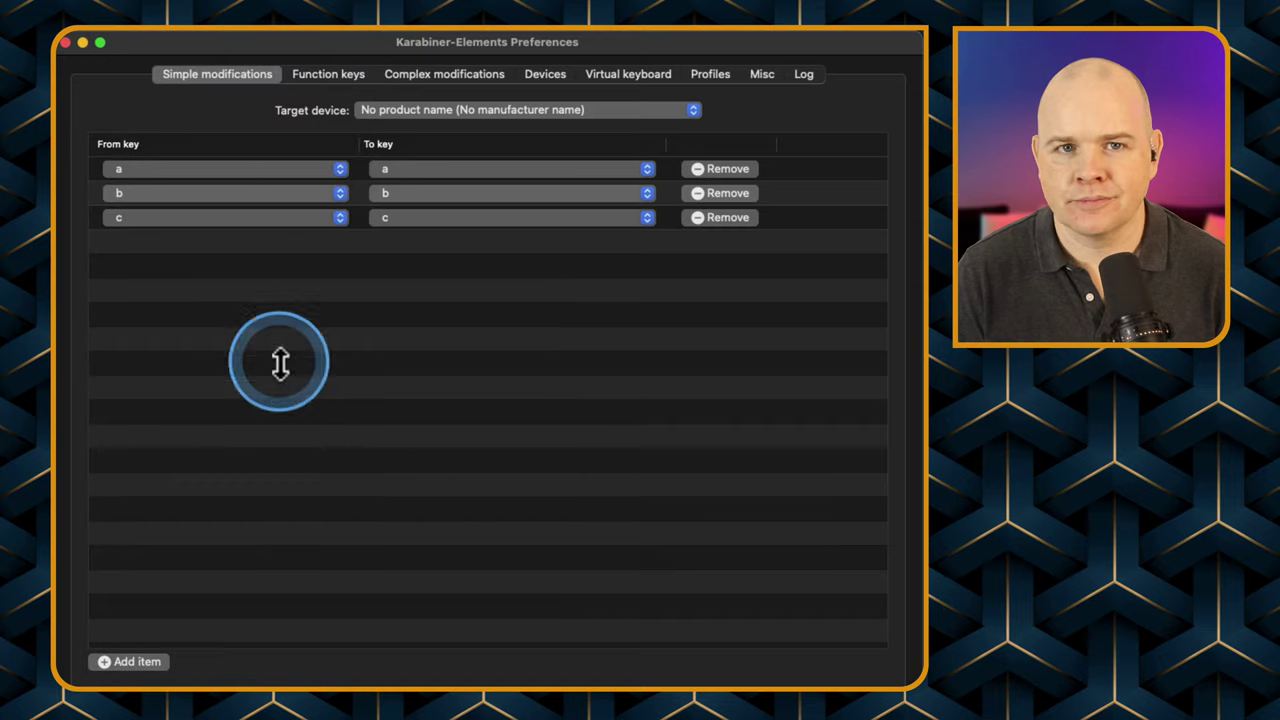
# Examine the categories of replacement keys available as the To key of the first mapping entry.
pyautogui.click(648, 168)
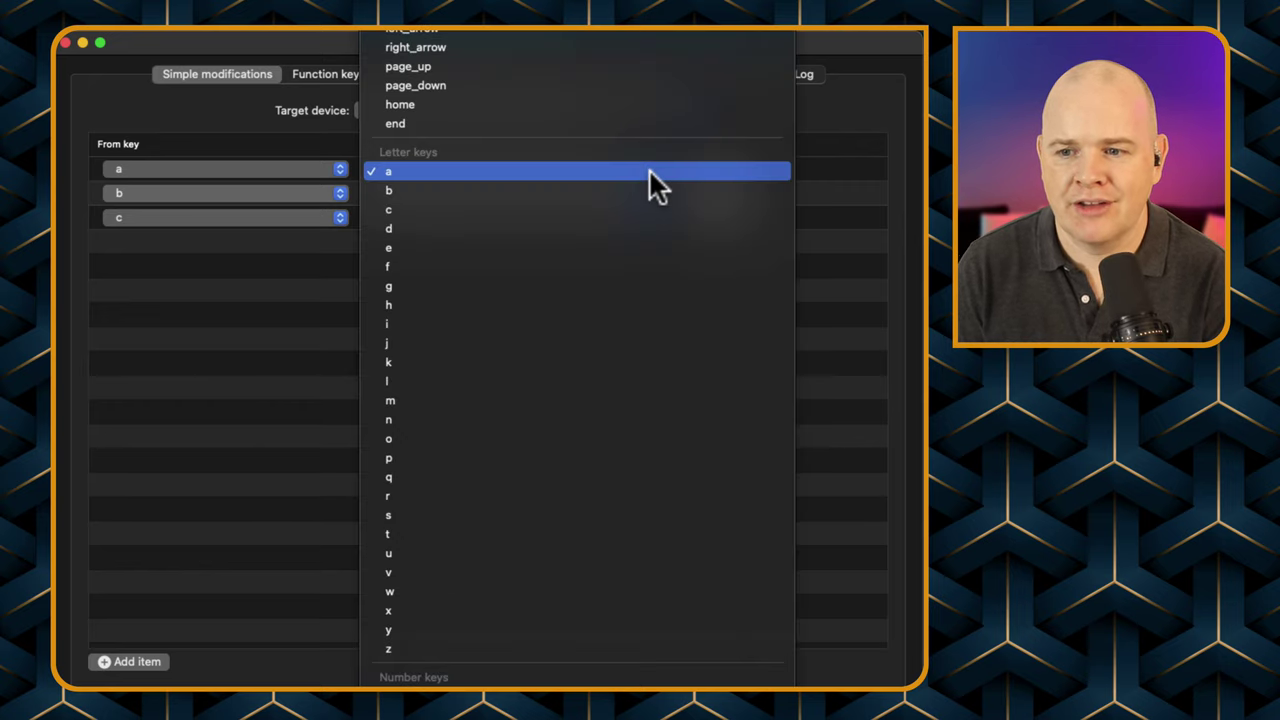
pyautogui.scroll(-10, 548, 600)
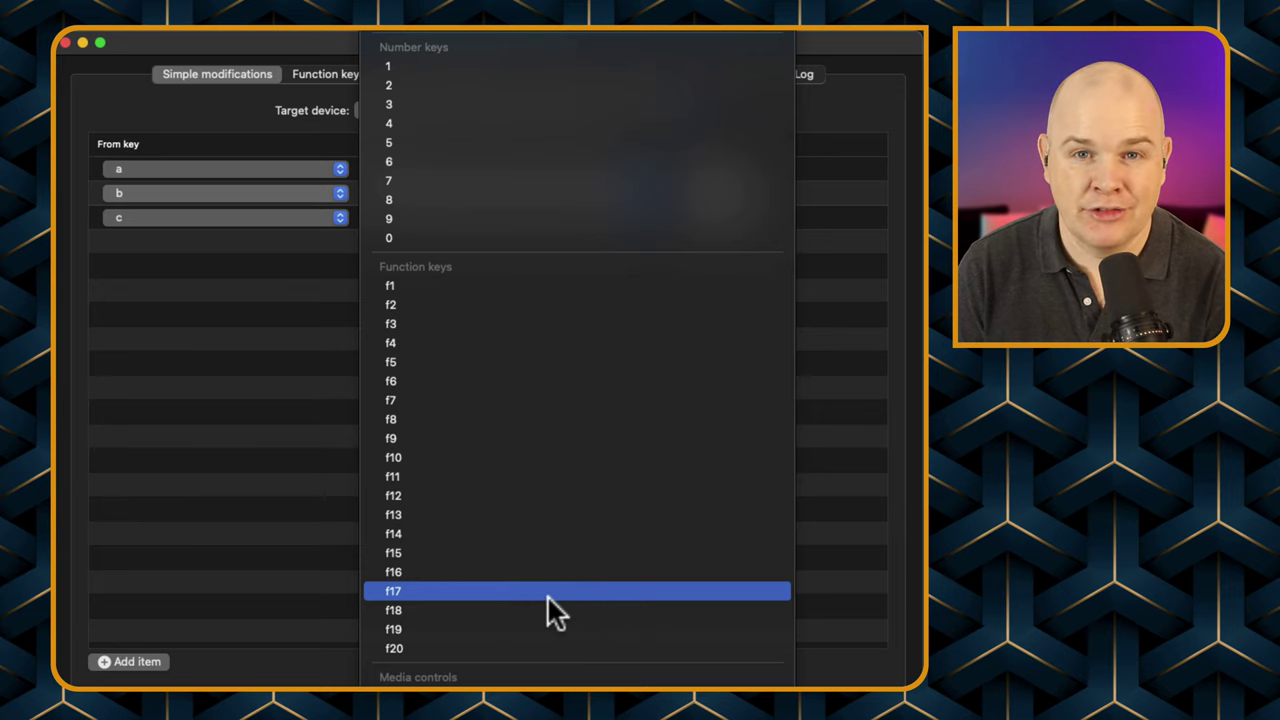
pyautogui.scroll(-5, 547, 597)
pyautogui.scroll(-8, 553, 573)
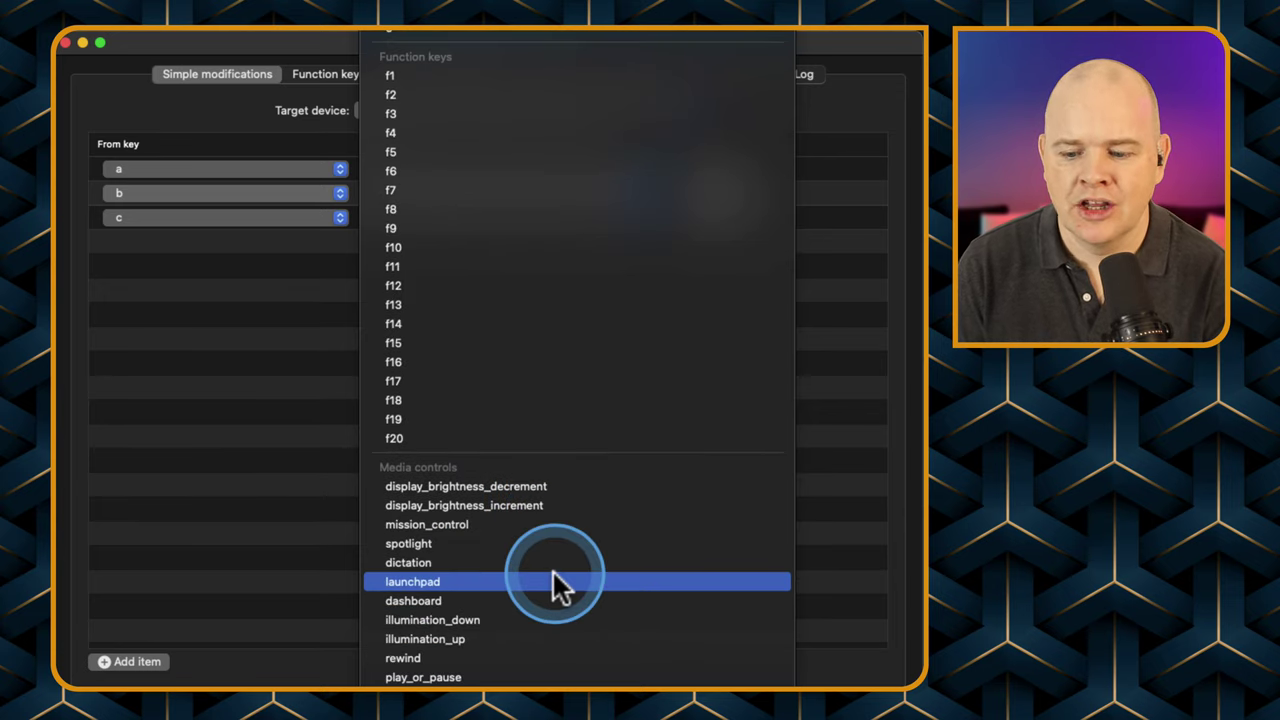
pyautogui.scroll(-8, 553, 575)
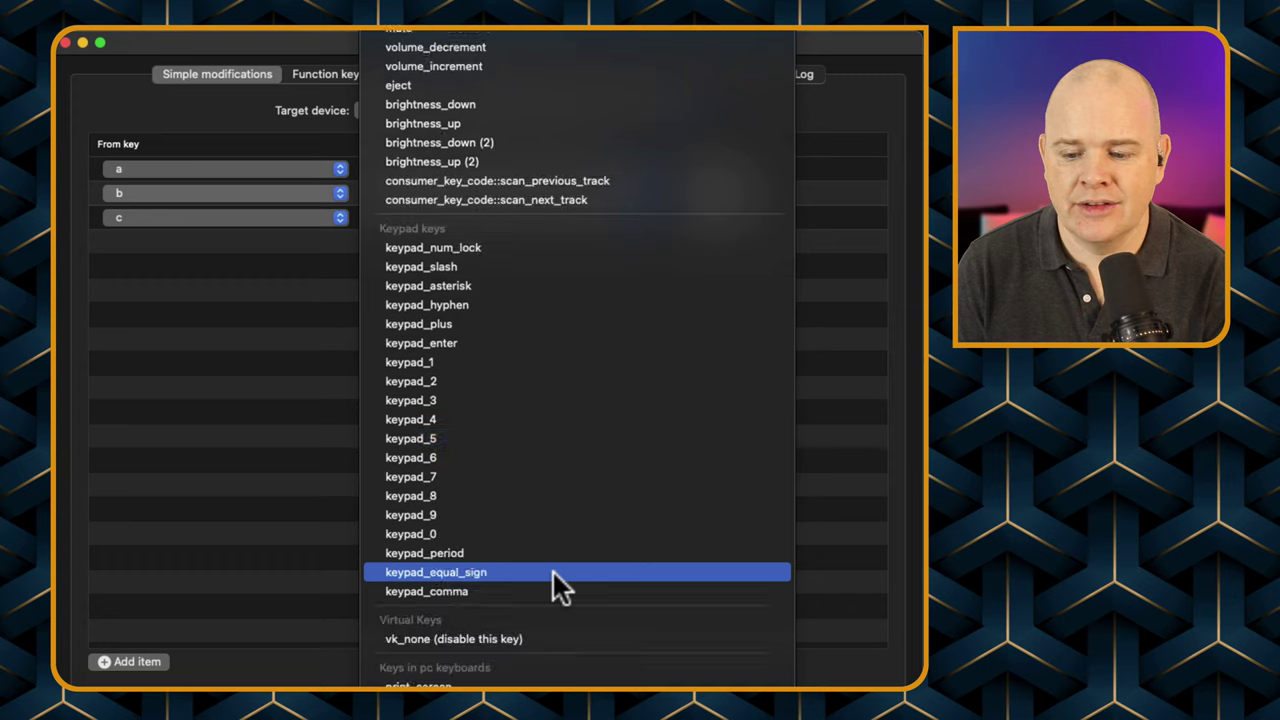
pyautogui.scroll(-10, 555, 566)
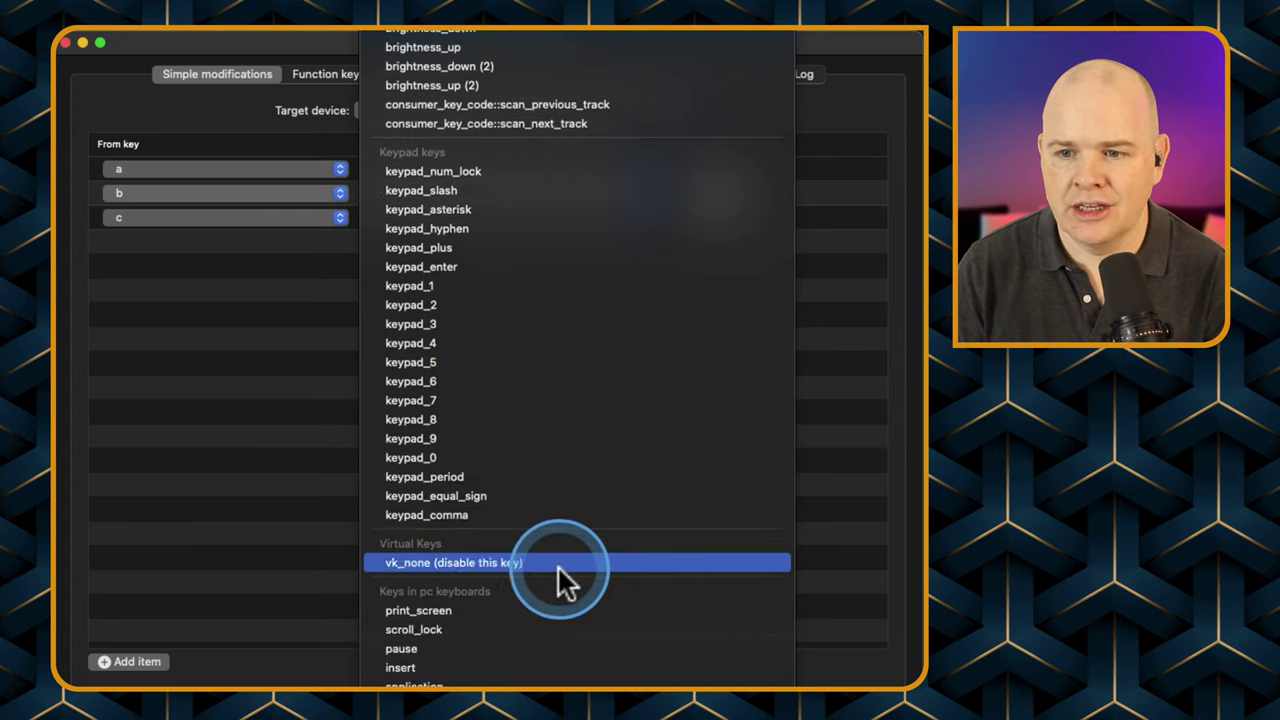
pyautogui.scroll(-10, 557, 575)
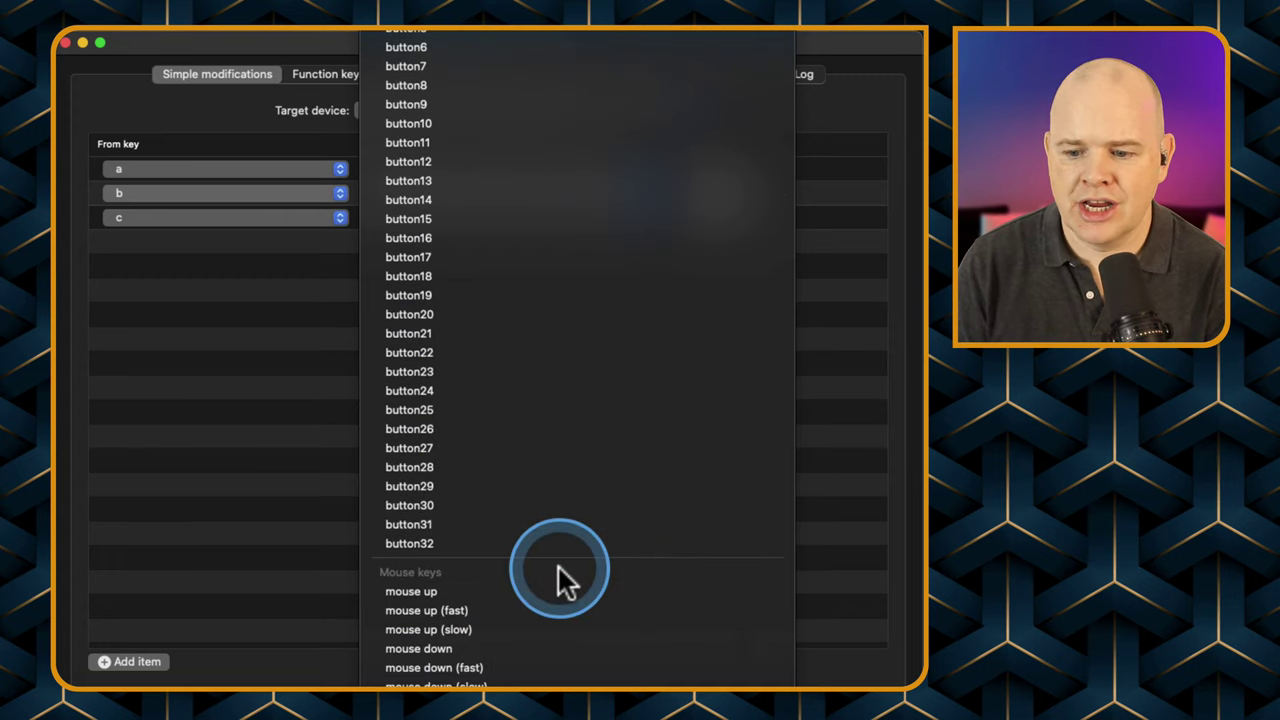
pyautogui.scroll(15, 557, 570)
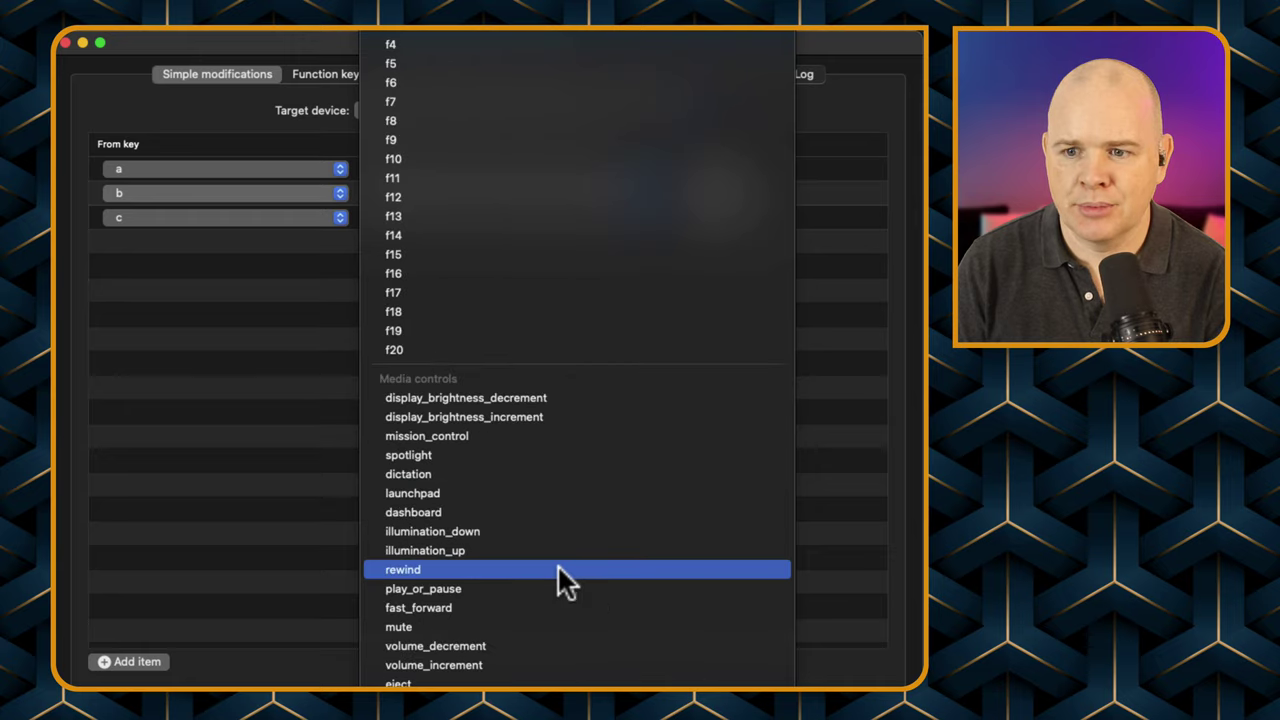
pyautogui.scroll(10, 560, 575)
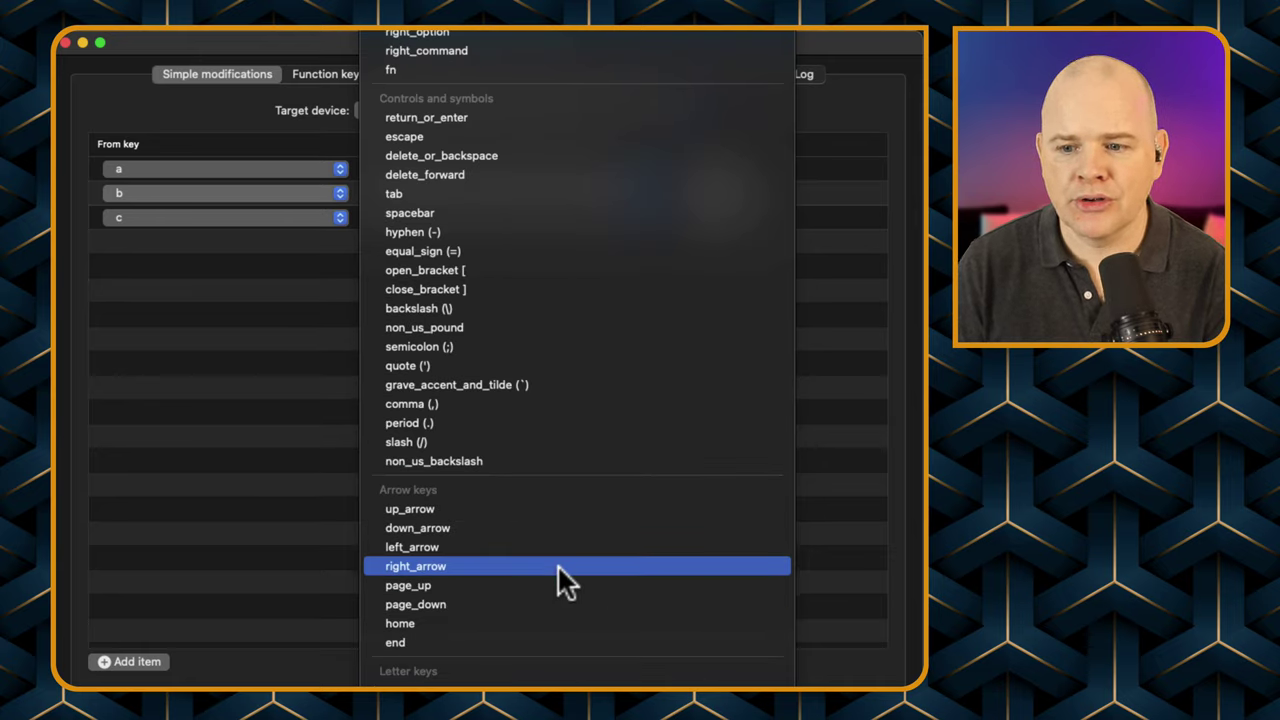
pyautogui.click(509, 575)
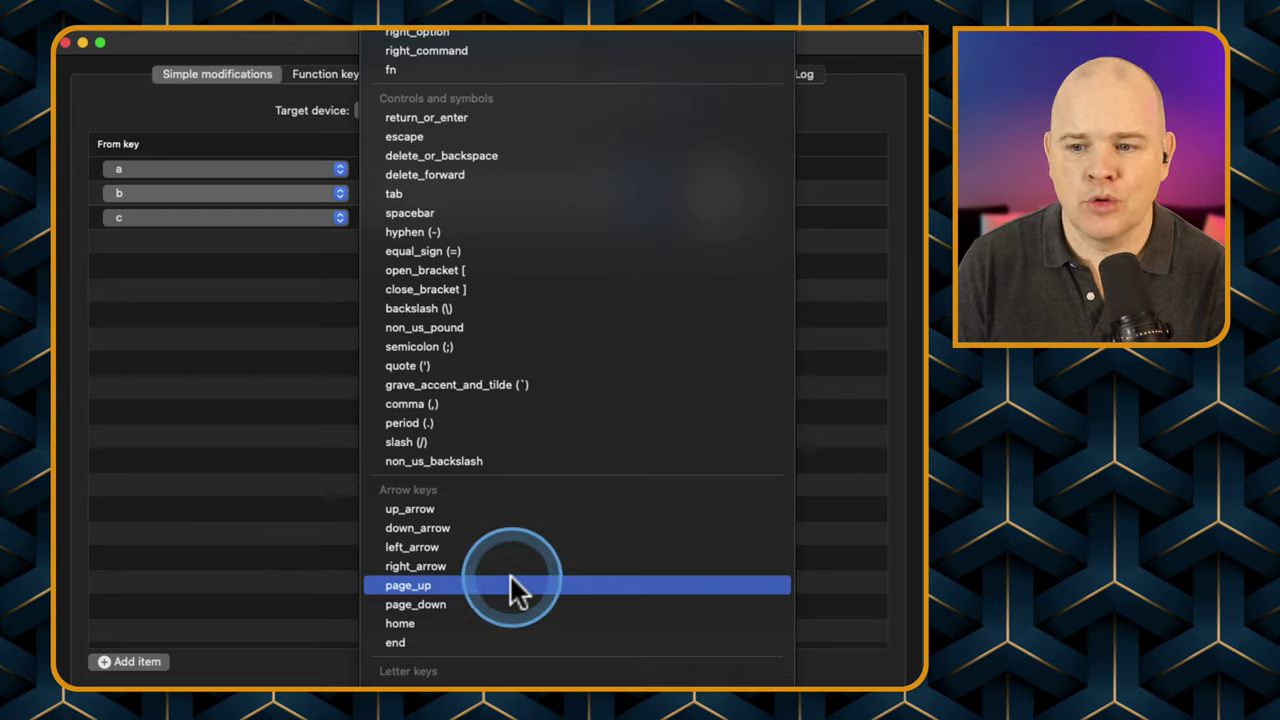
# Set the To key of the first mapping entry, the one for a, to f20.
pyautogui.scroll(-10, 546, 560)
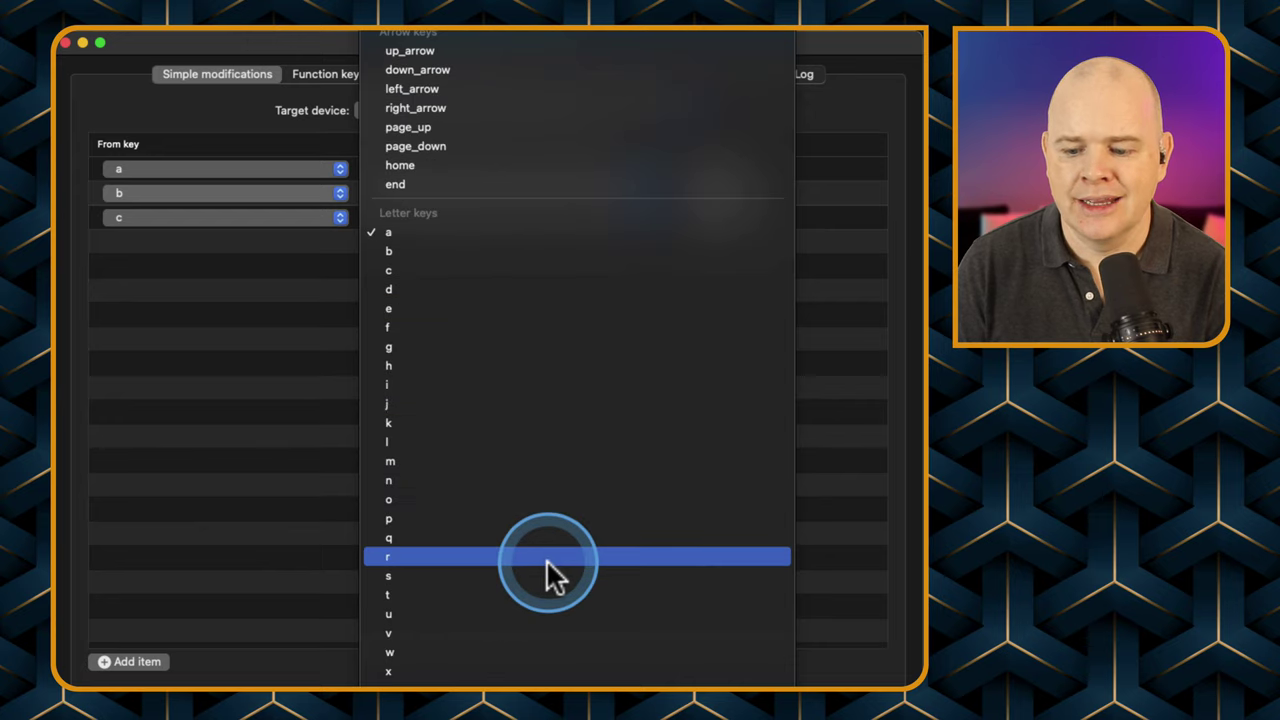
pyautogui.scroll(-6, 546, 559)
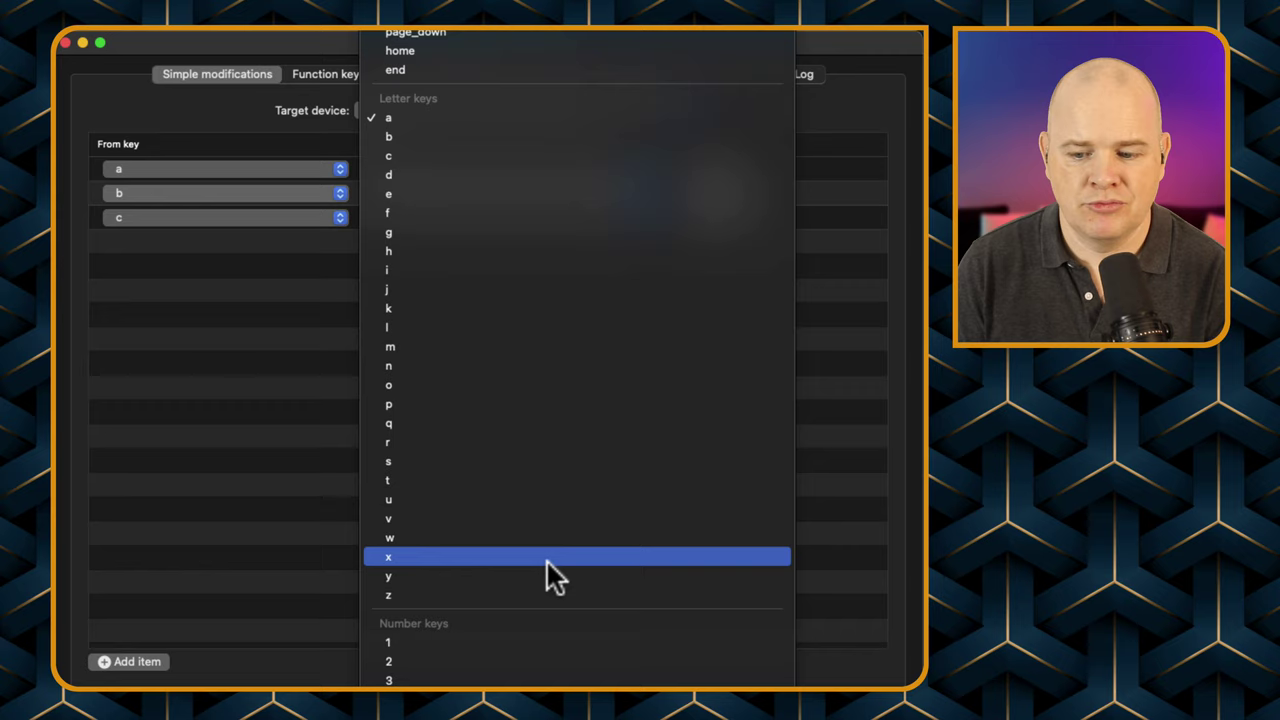
pyautogui.scroll(-6, 546, 559)
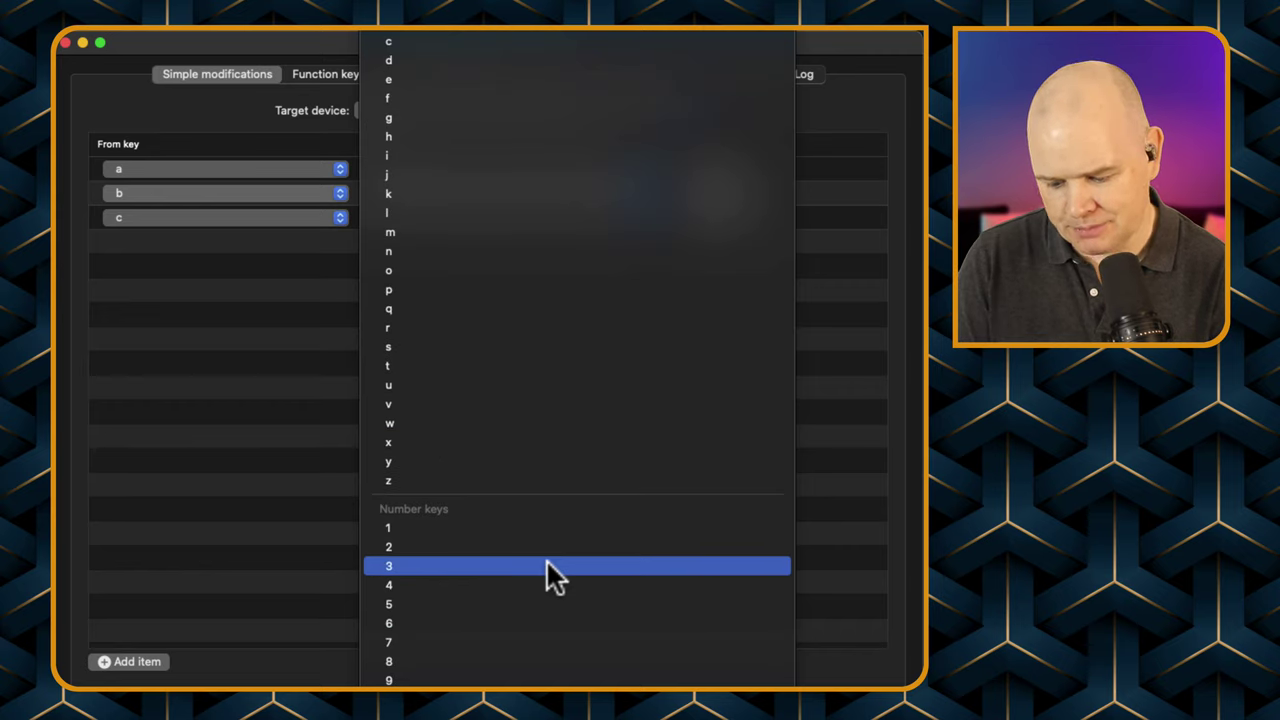
pyautogui.scroll(-7, 546, 559)
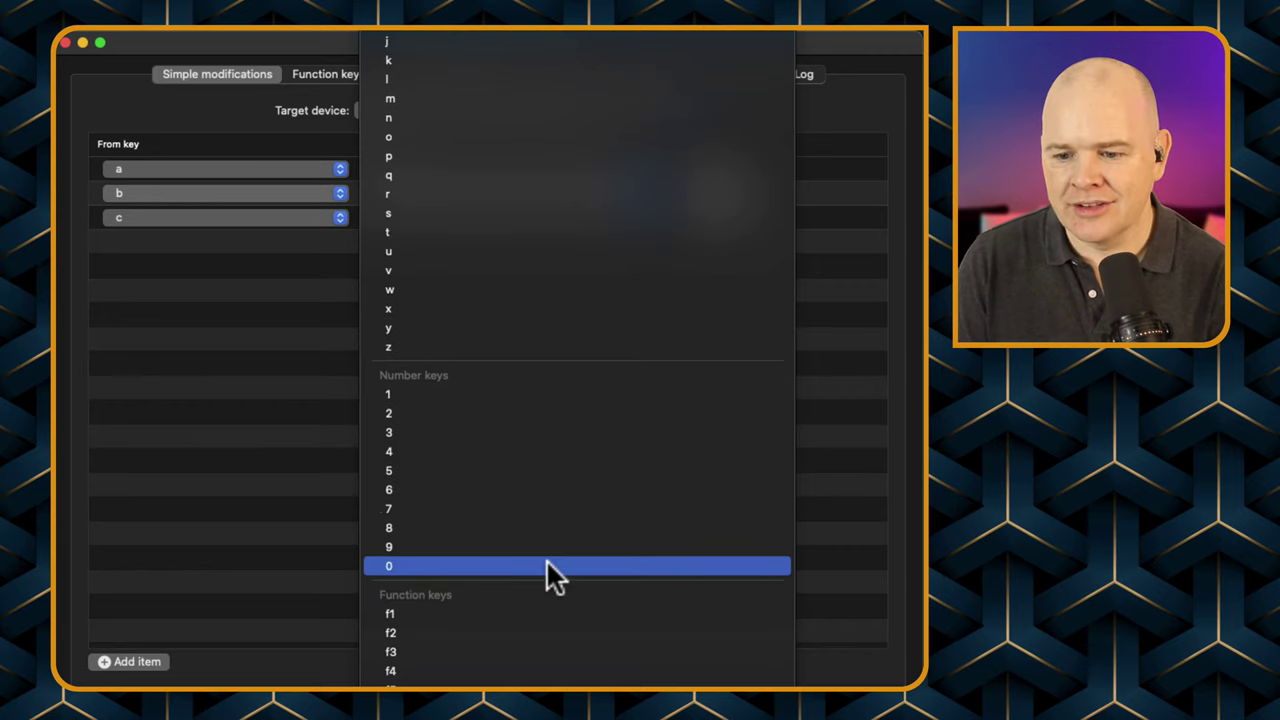
pyautogui.scroll(-13, 546, 559)
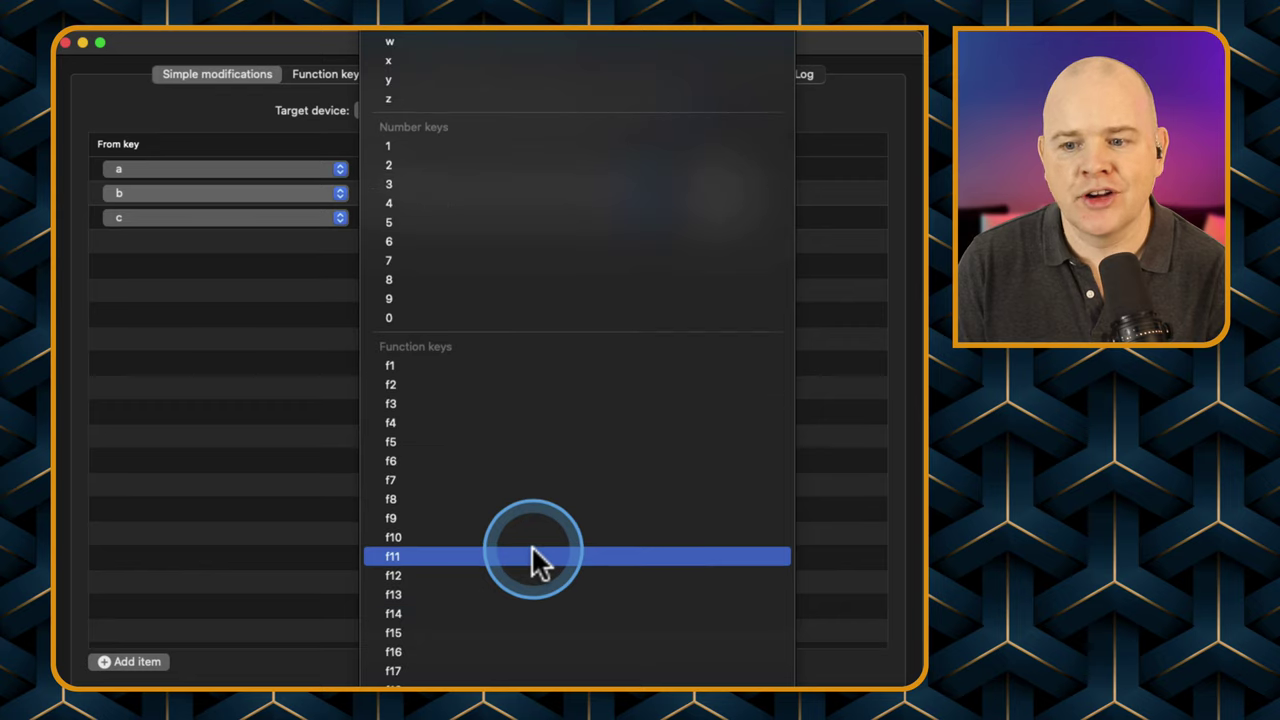
pyautogui.scroll(-6, 532, 548)
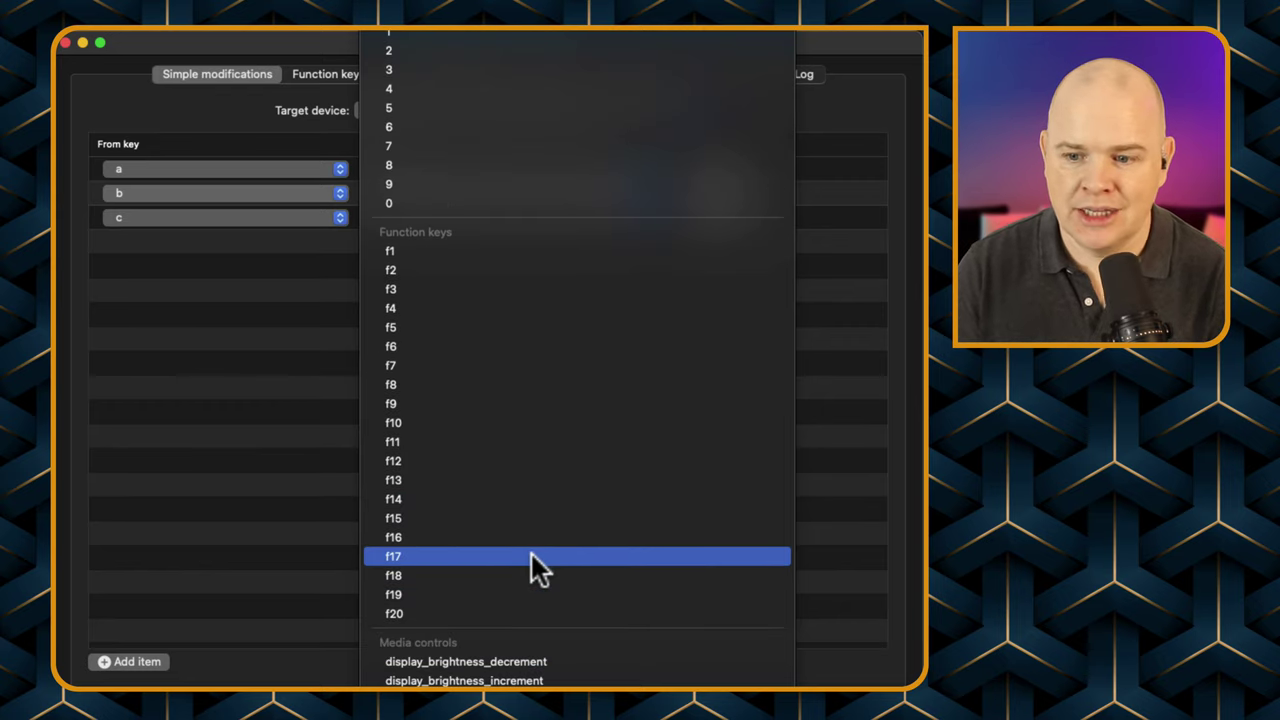
pyautogui.click(408, 613)
# Change the To key of the first mapping entry, the one for a, to f18.
pyautogui.click(456, 169)
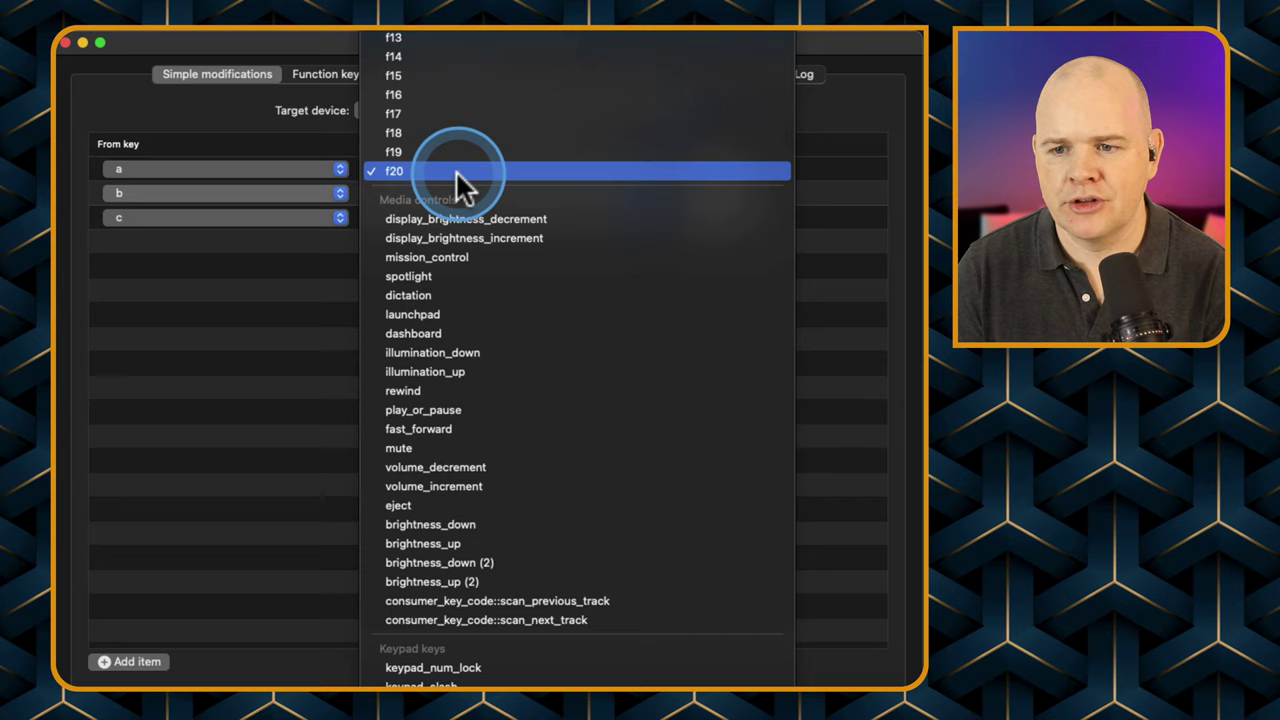
pyautogui.scroll(-15, 425, 446)
pyautogui.scroll(20, 423, 442)
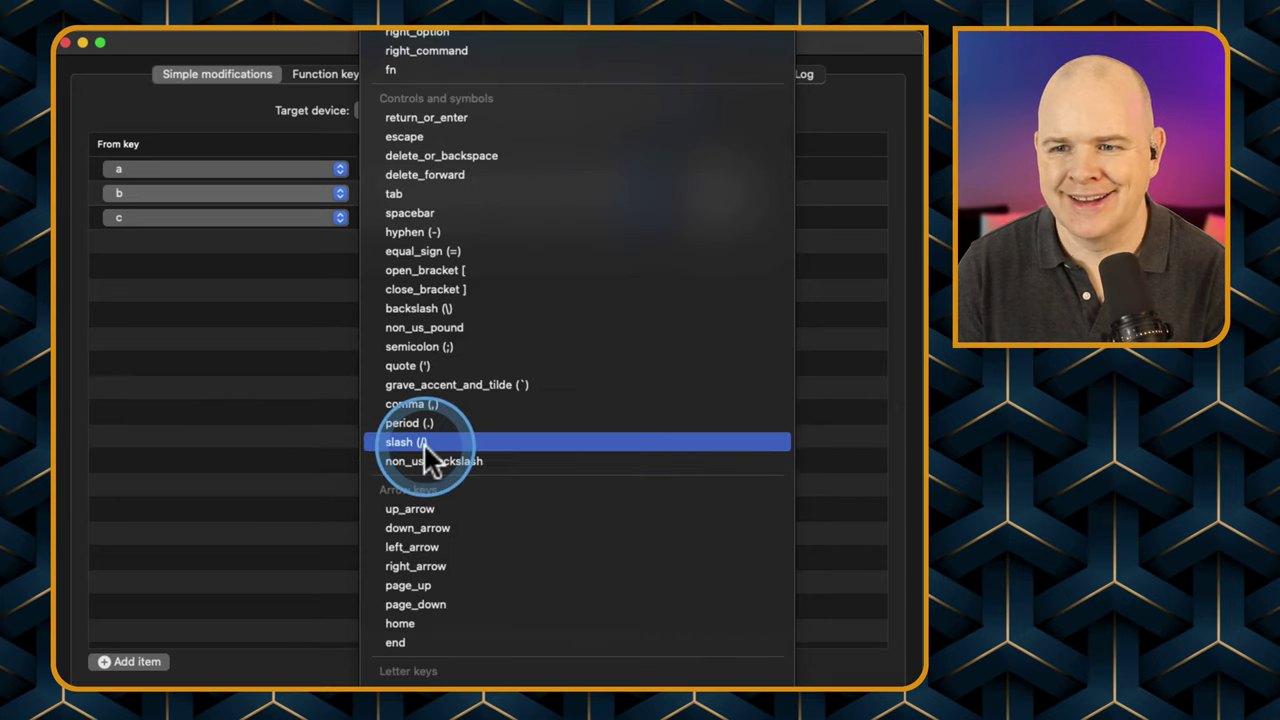
pyautogui.scroll(-20, 423, 442)
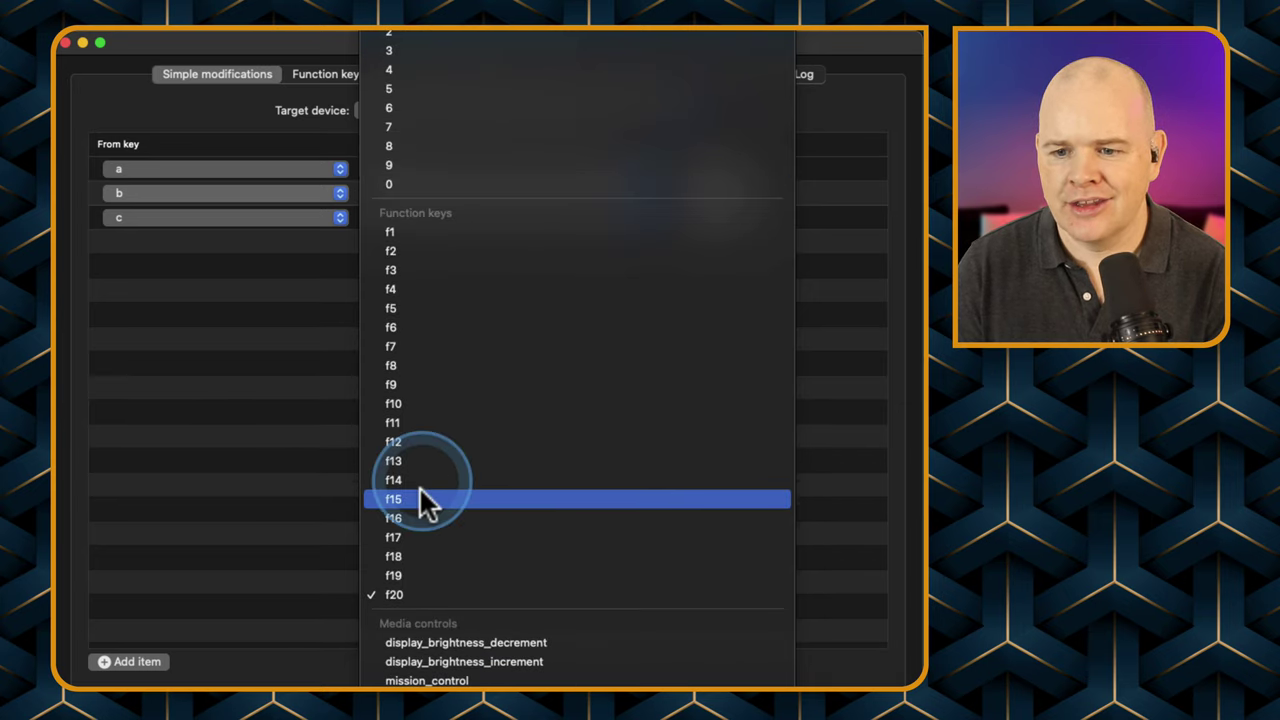
pyautogui.click(411, 553)
# Set the To key of the b mapping entry to f19 and of the c mapping entry to f20.
pyautogui.click(462, 195)
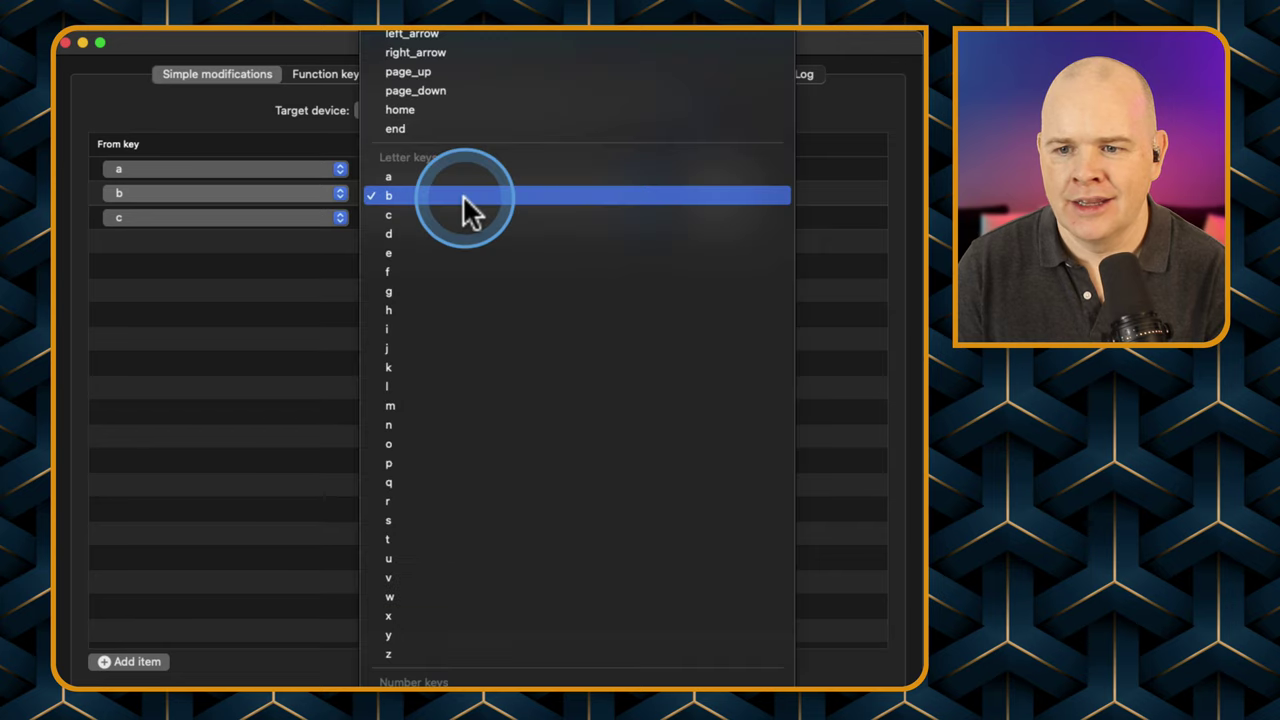
pyautogui.scroll(-10, 440, 580)
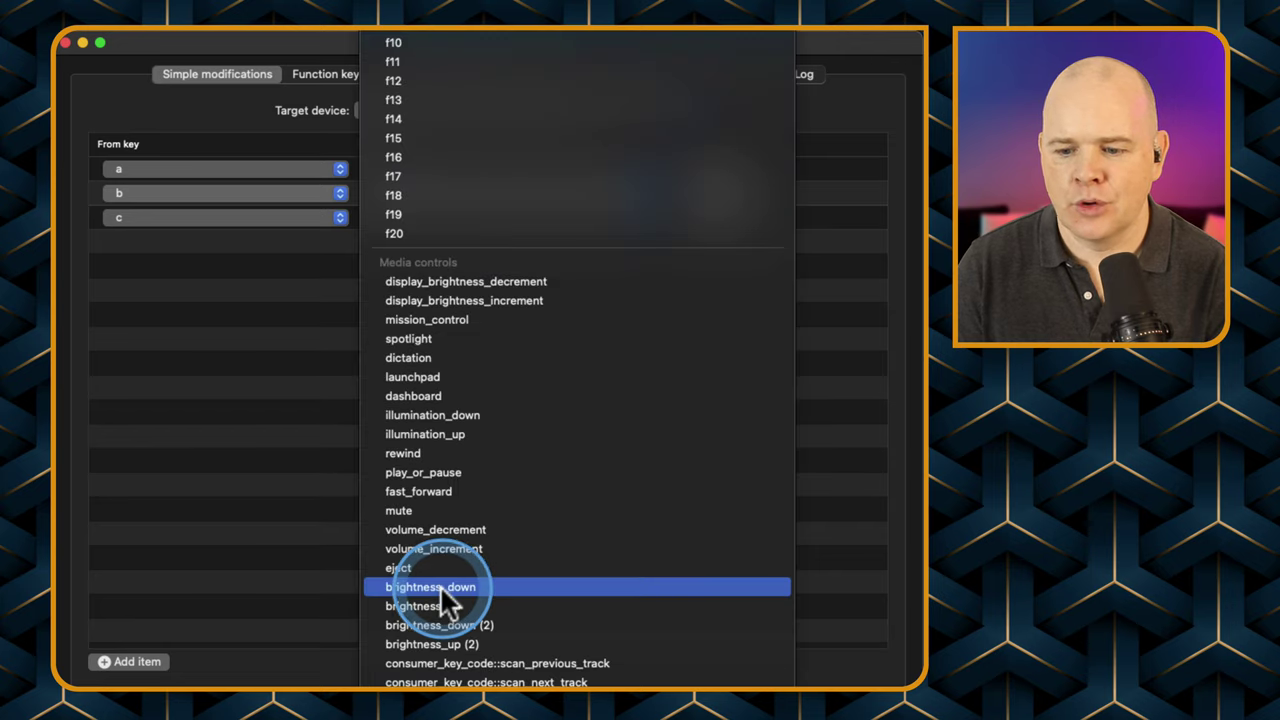
pyautogui.click(455, 218)
pyautogui.click(455, 215)
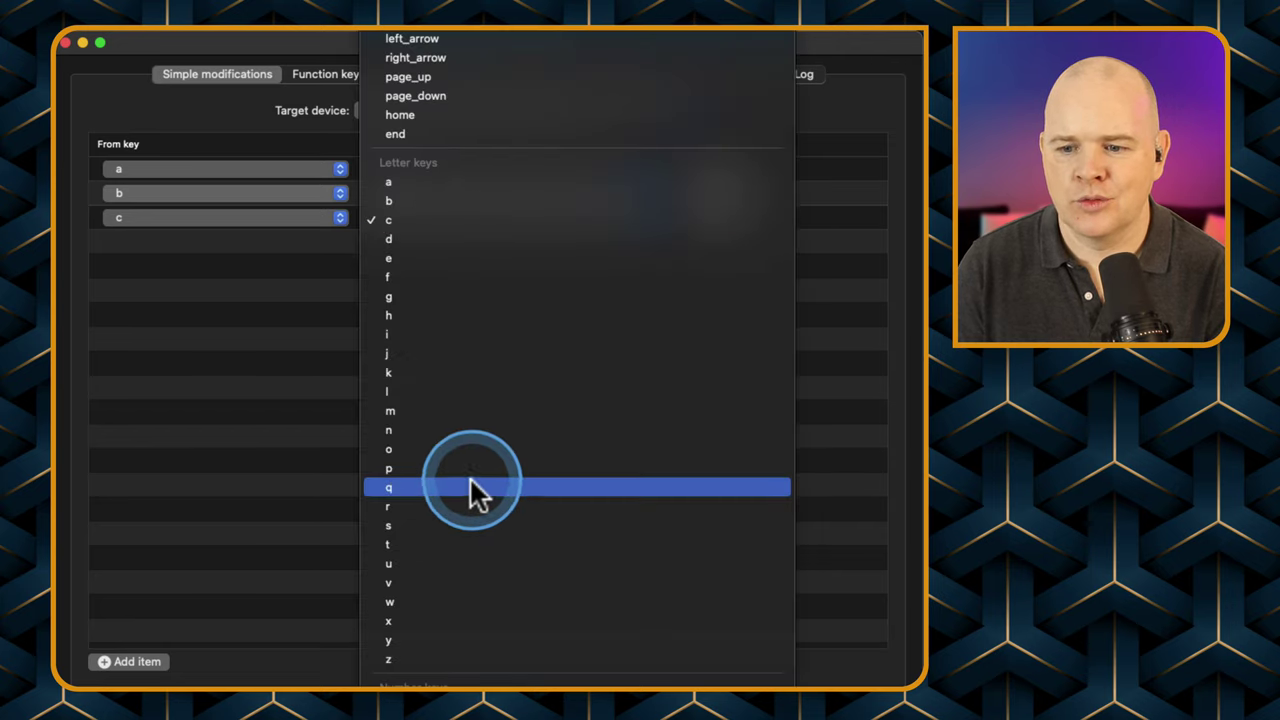
pyautogui.scroll(-10, 470, 484)
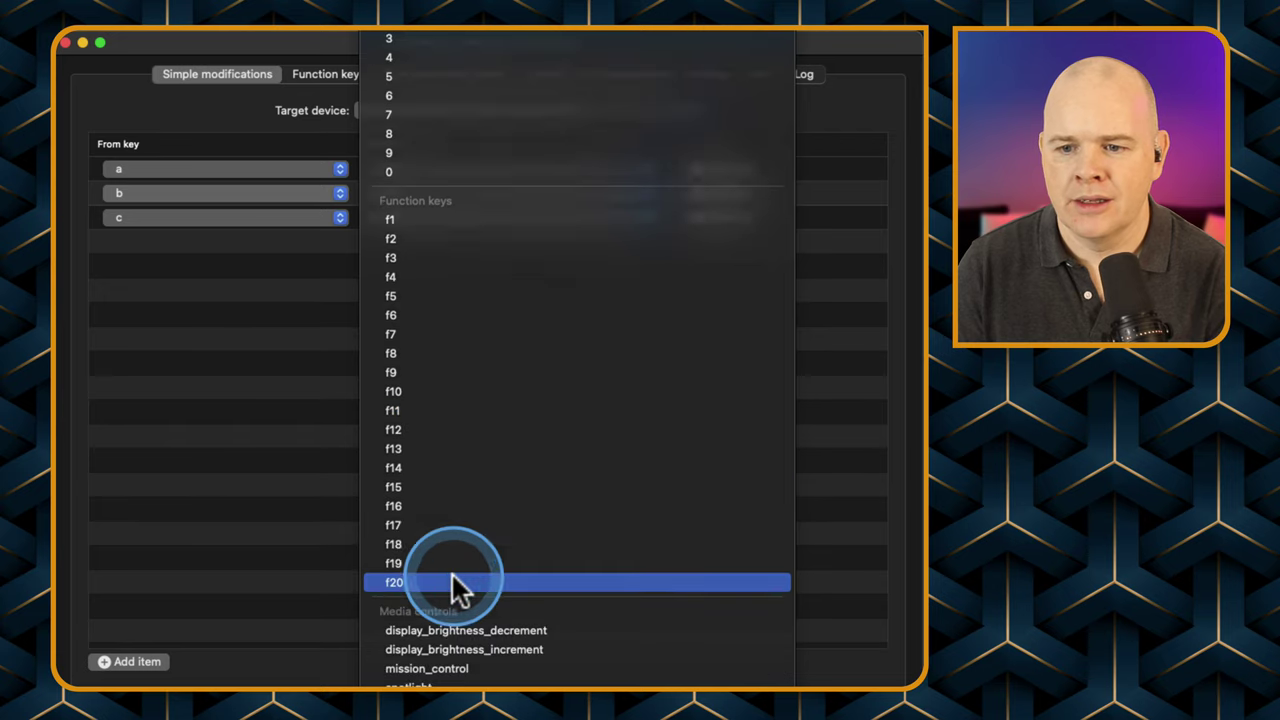
pyautogui.click(451, 581)
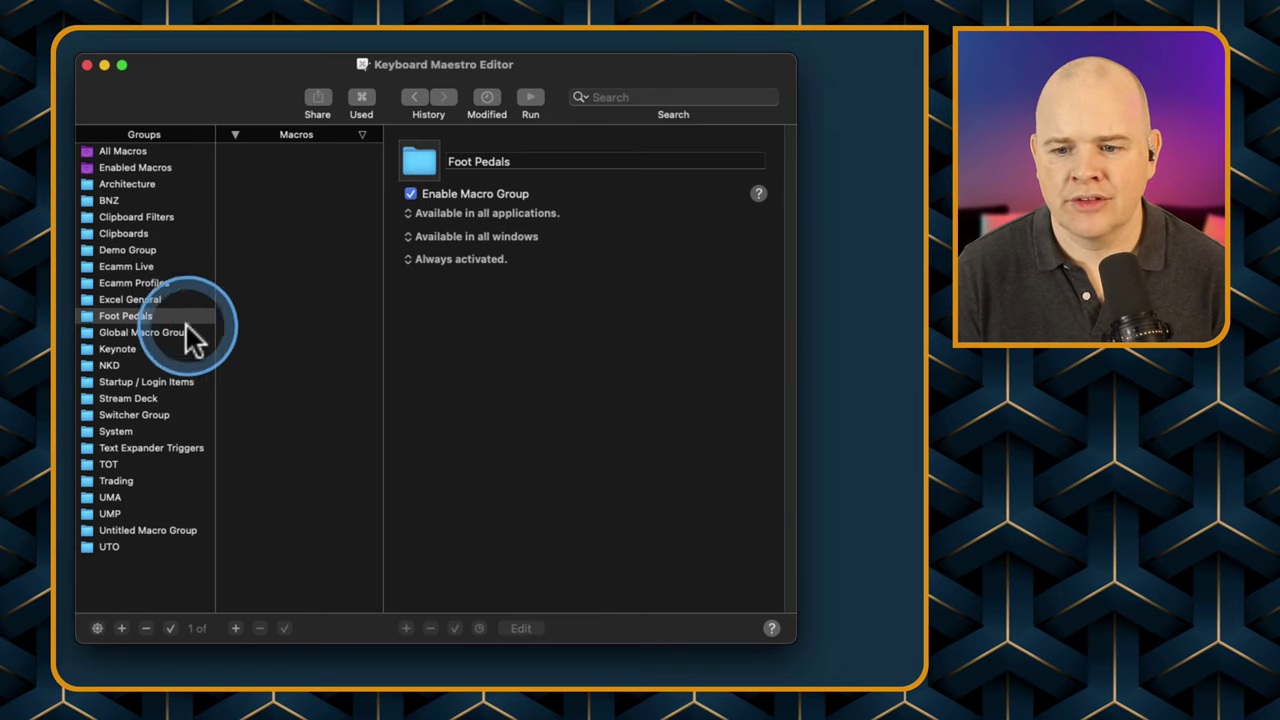
# Add three new macros to the Foot Pedals group.
pyautogui.click(237, 628)
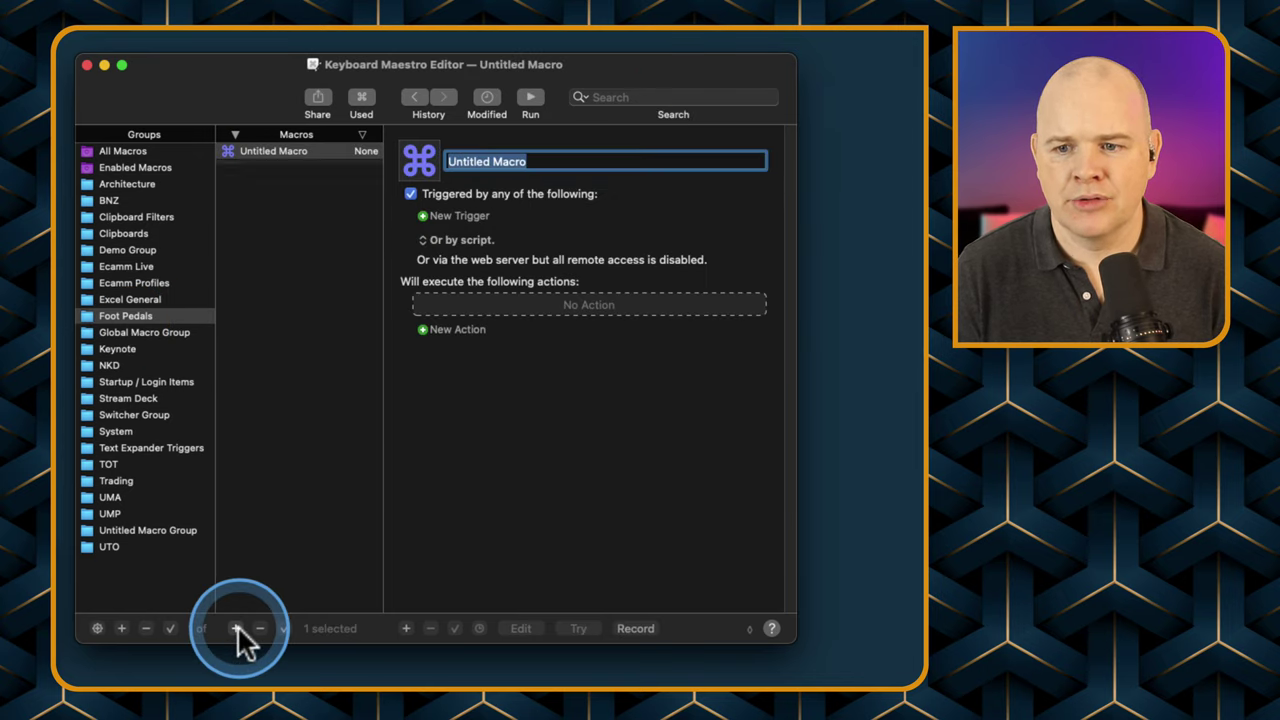
pyautogui.click(237, 628)
pyautogui.click(237, 628)
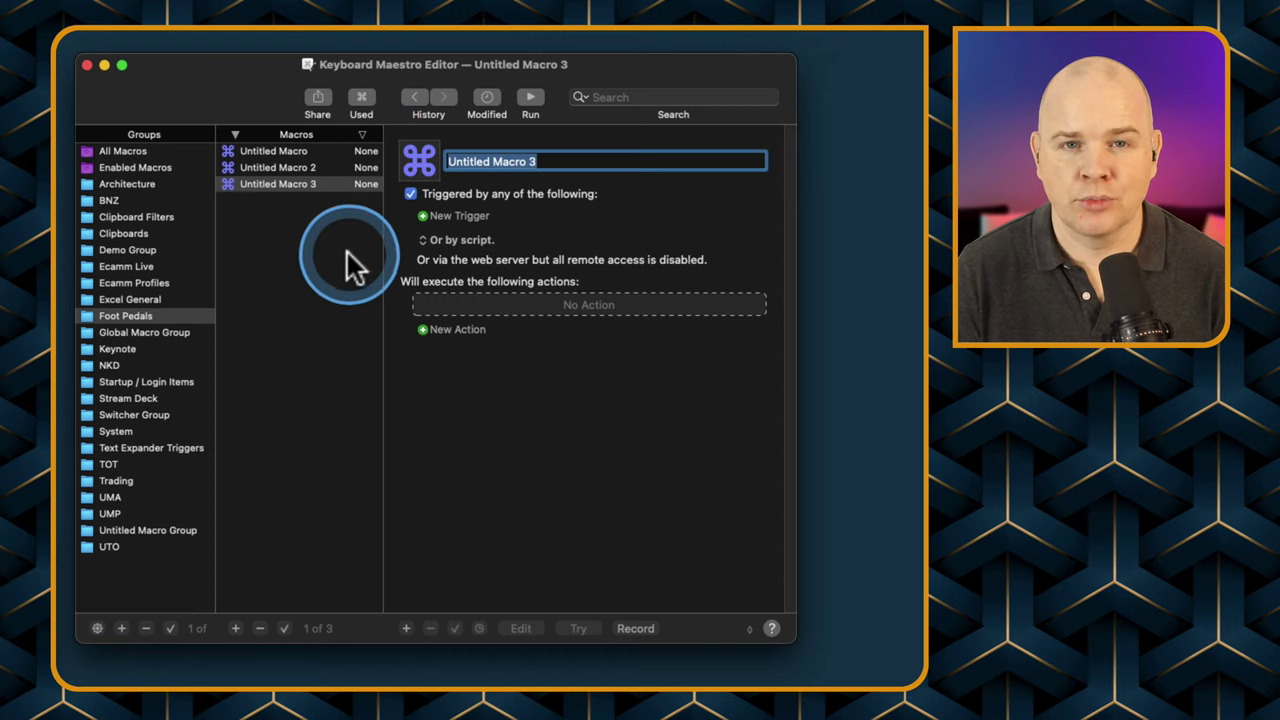
# Rename the first untitled macro in the Foot Pedals group as Pedal 1.
pyautogui.click(297, 149)
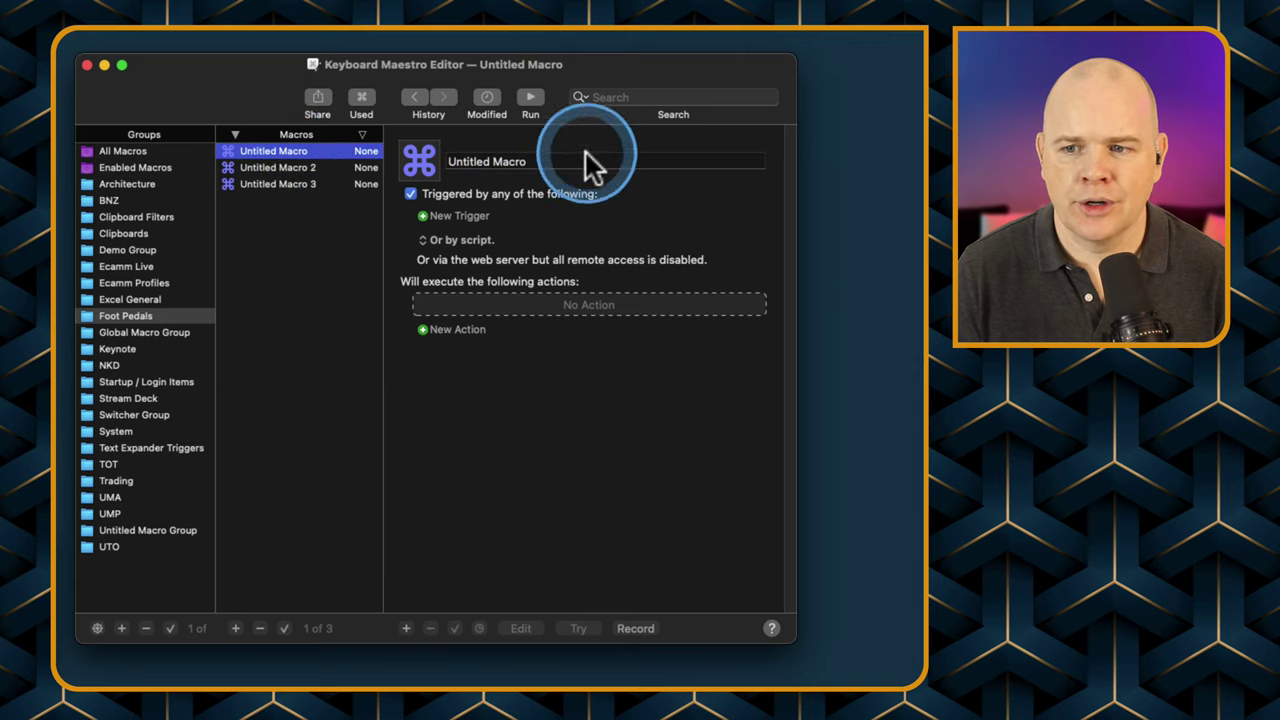
pyautogui.click(427, 156)
pyautogui.write('P')
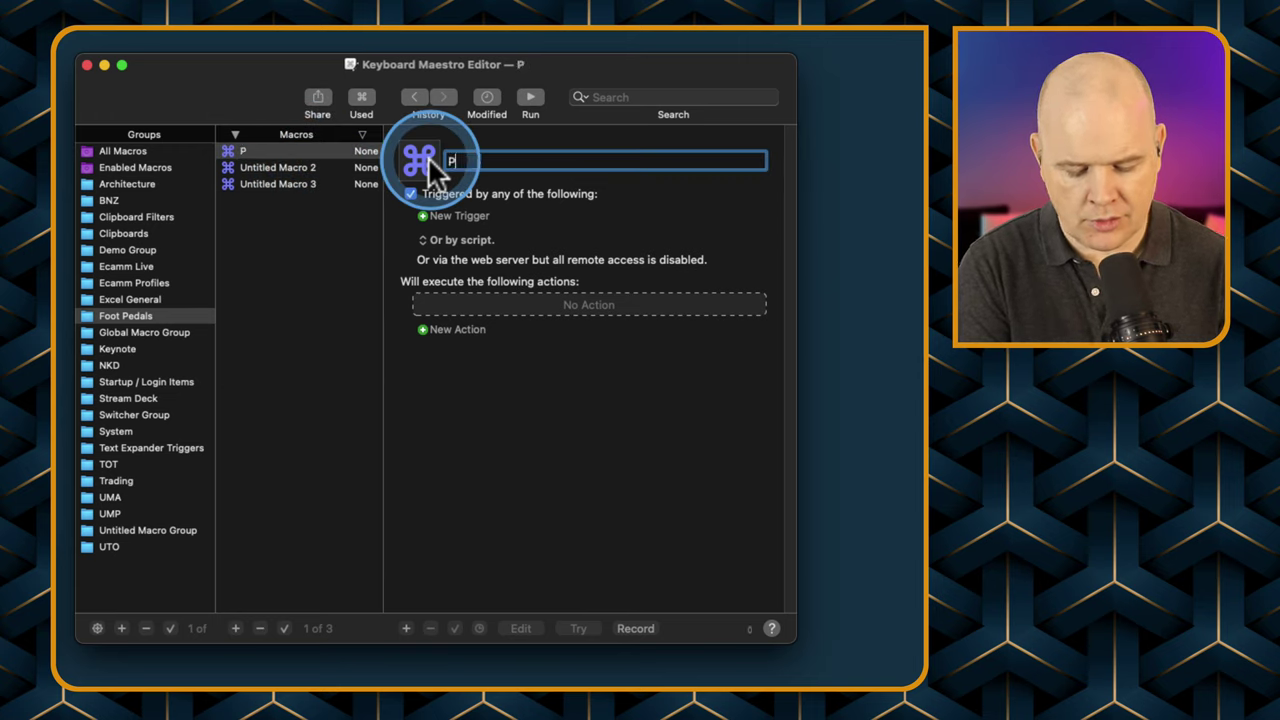
pyautogui.write('edal')
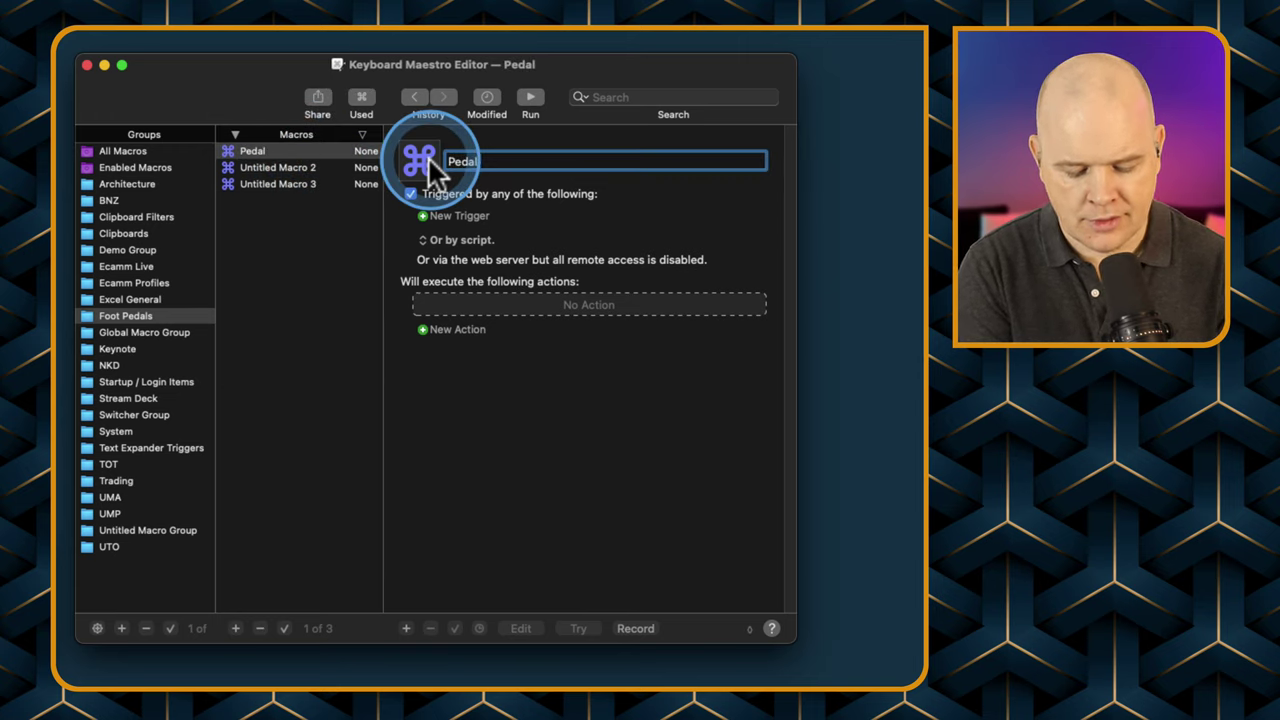
pyautogui.write(' 1')
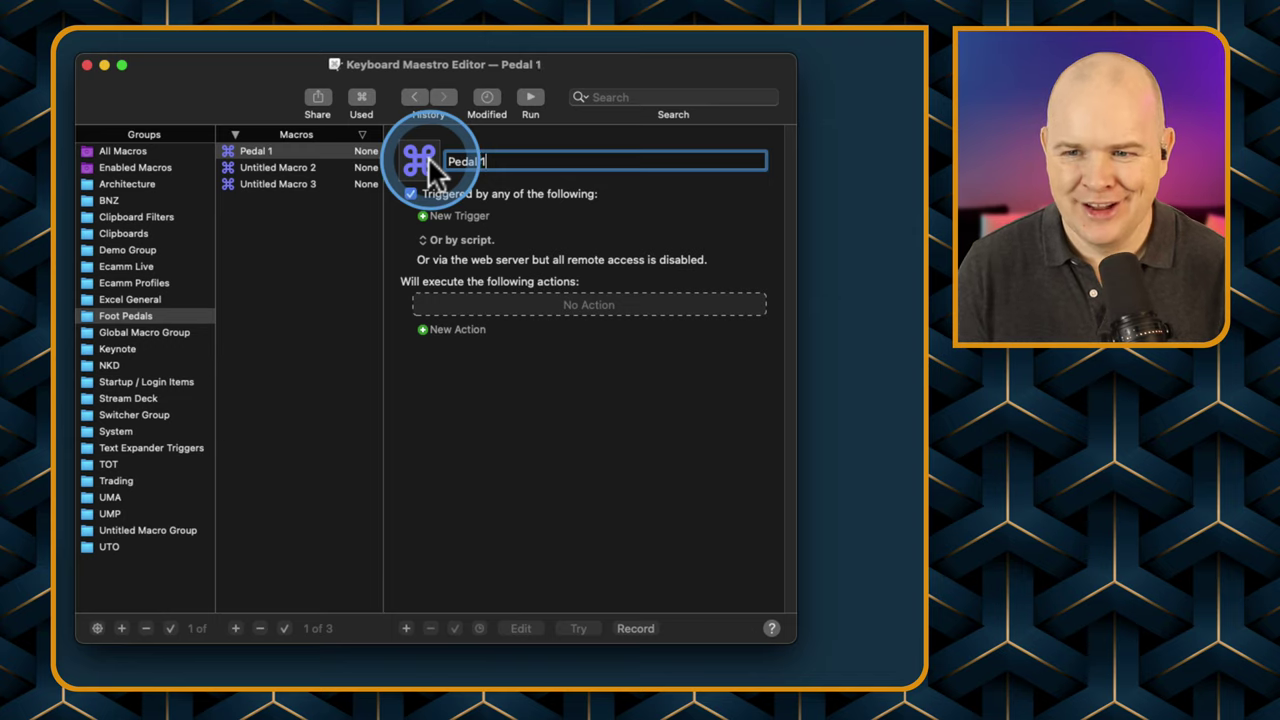
# Rename the macro Untitled Macro 2 in the Foot Pedals group as Pedal 2.
pyautogui.click(278, 167)
pyautogui.click(540, 160)
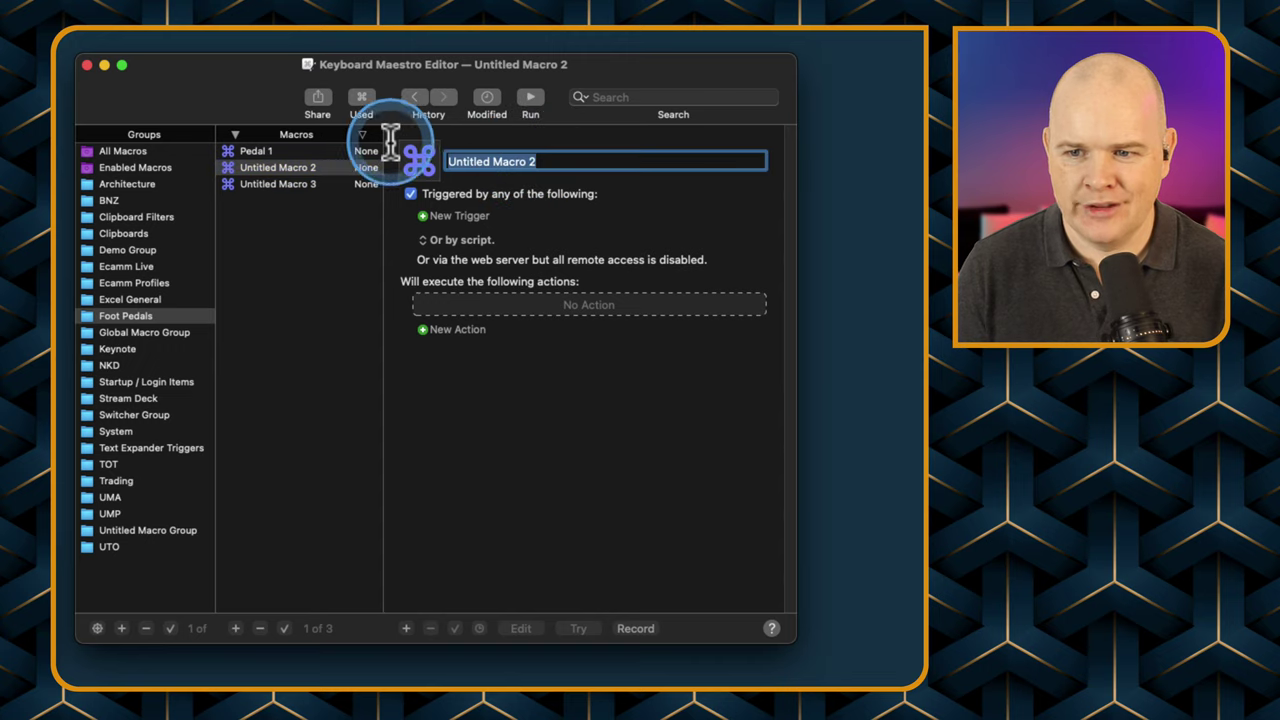
pyautogui.write('Pedal ')
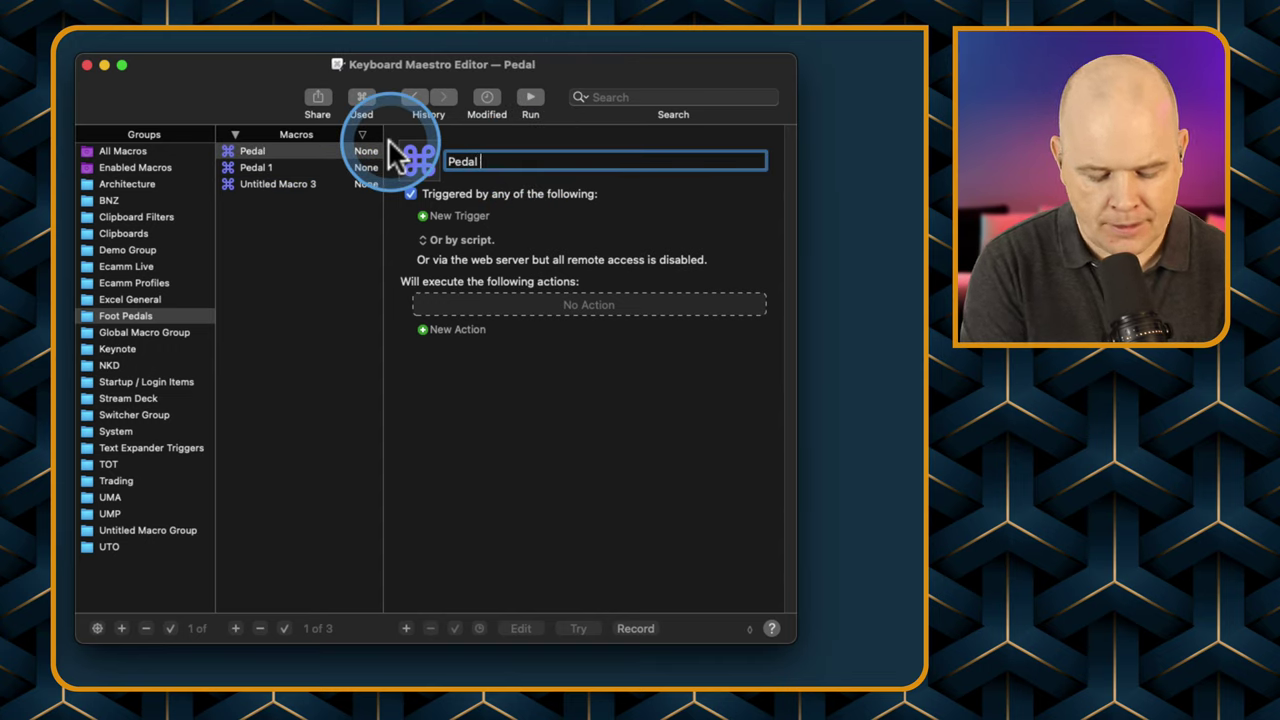
pyautogui.write('2')
# Rename the macro Untitled Macro 3 in the Foot Pedals group as Pedal 3.
pyautogui.click(300, 184)
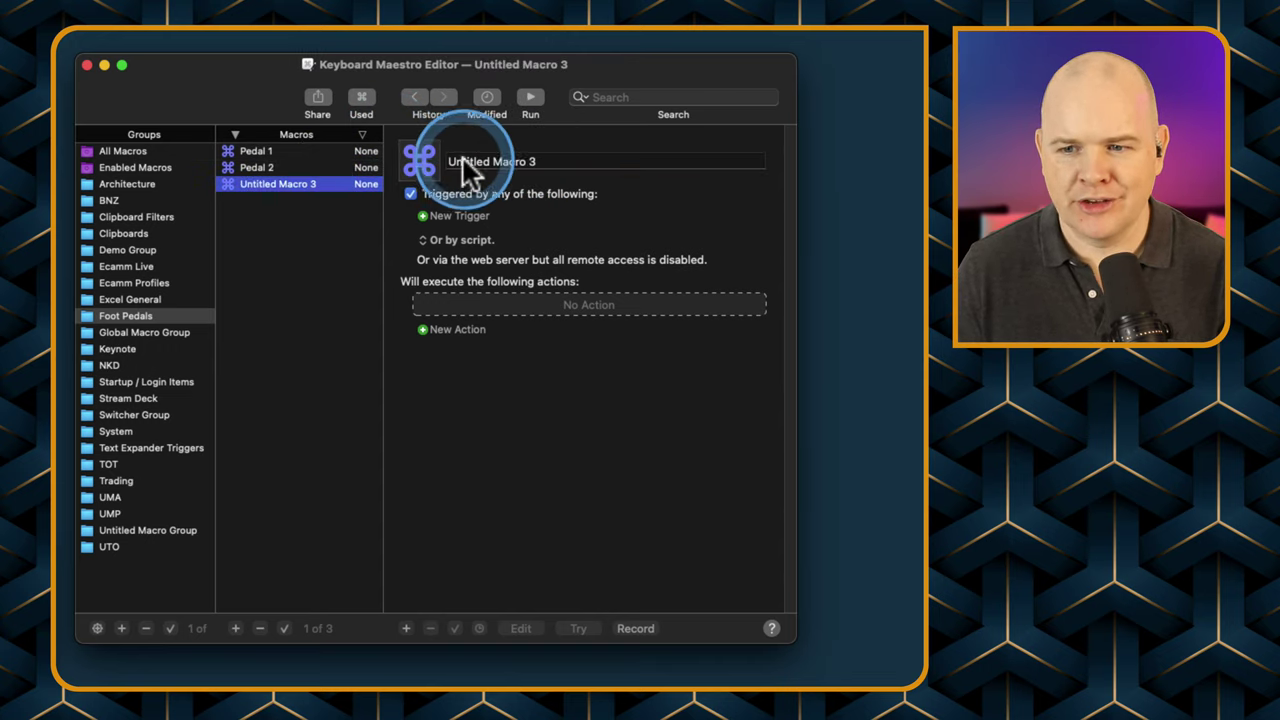
pyautogui.click(540, 161)
pyautogui.write('P')
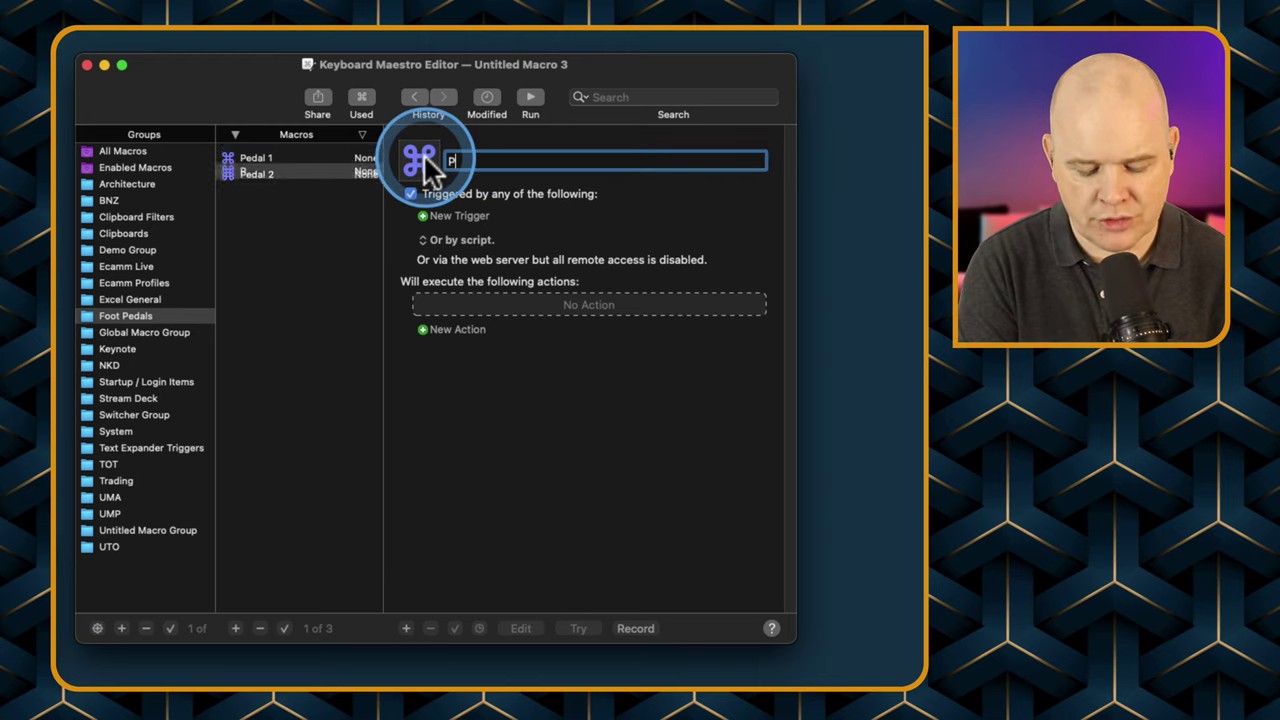
pyautogui.write('edal')
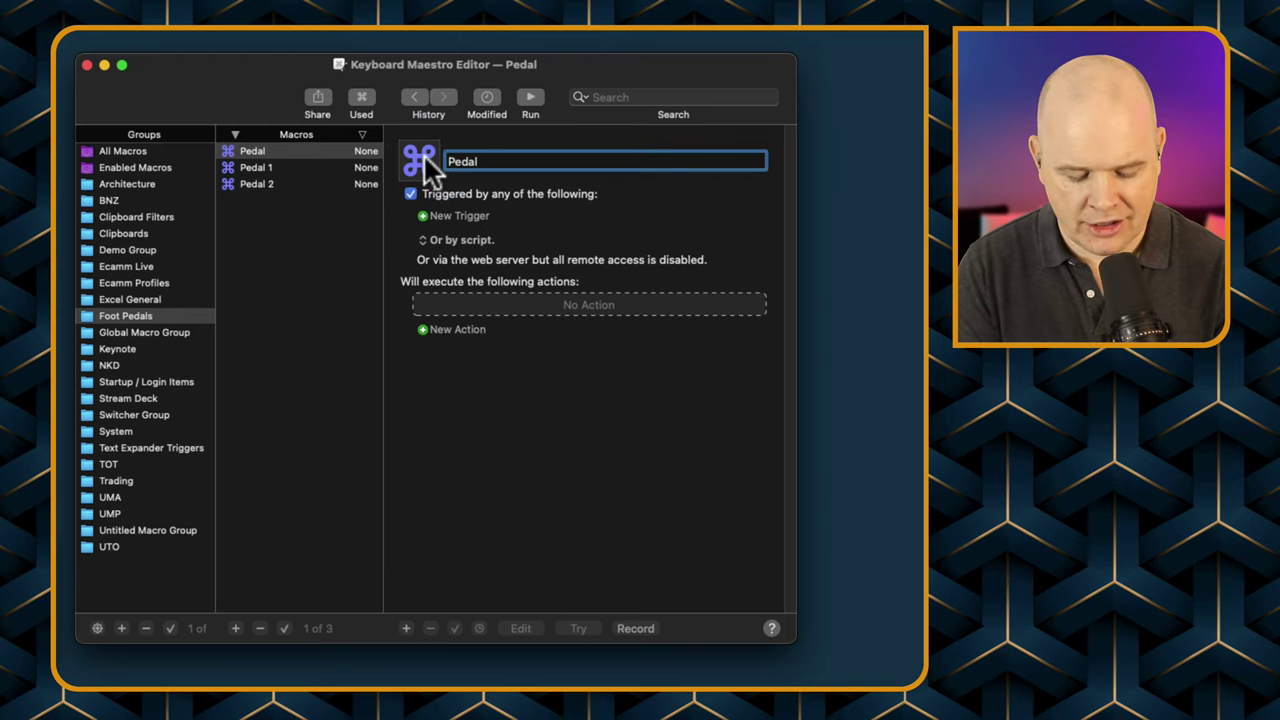
pyautogui.write(' 3')
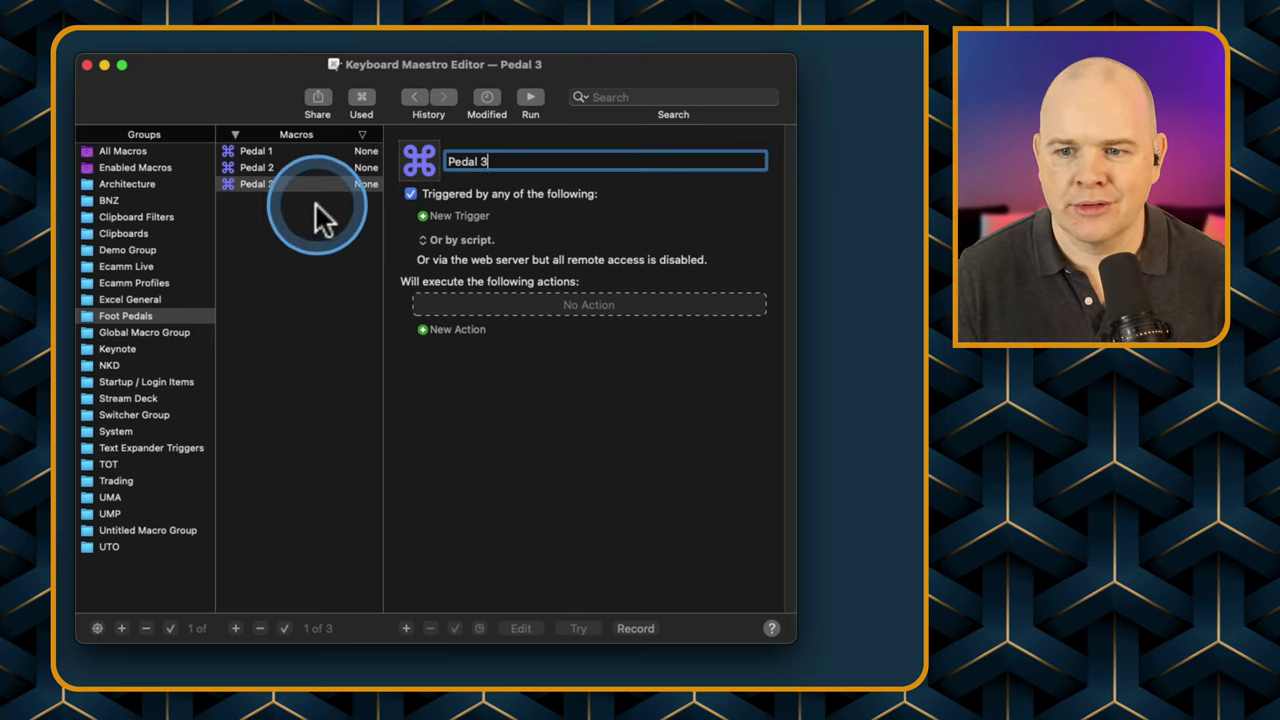
# Add a Hot Key Trigger to the Pedal 1 macro and assign F18 as its hot key.
pyautogui.click(287, 150)
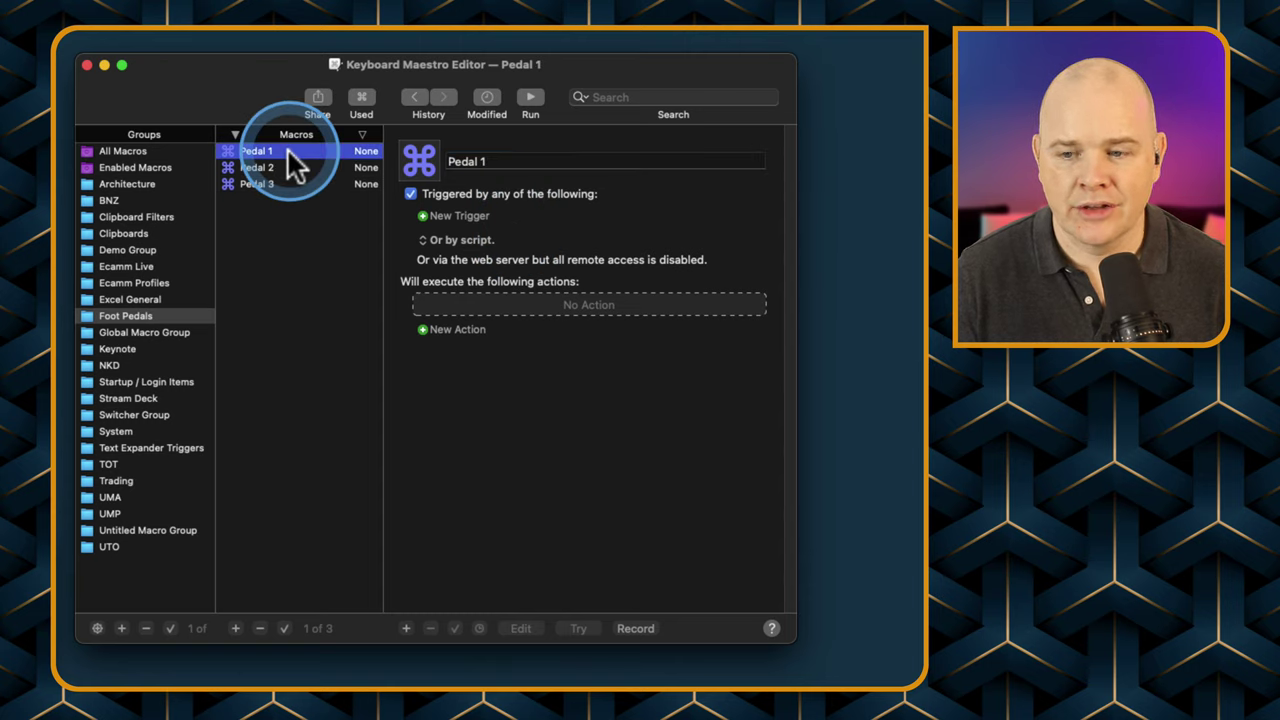
pyautogui.click(424, 217)
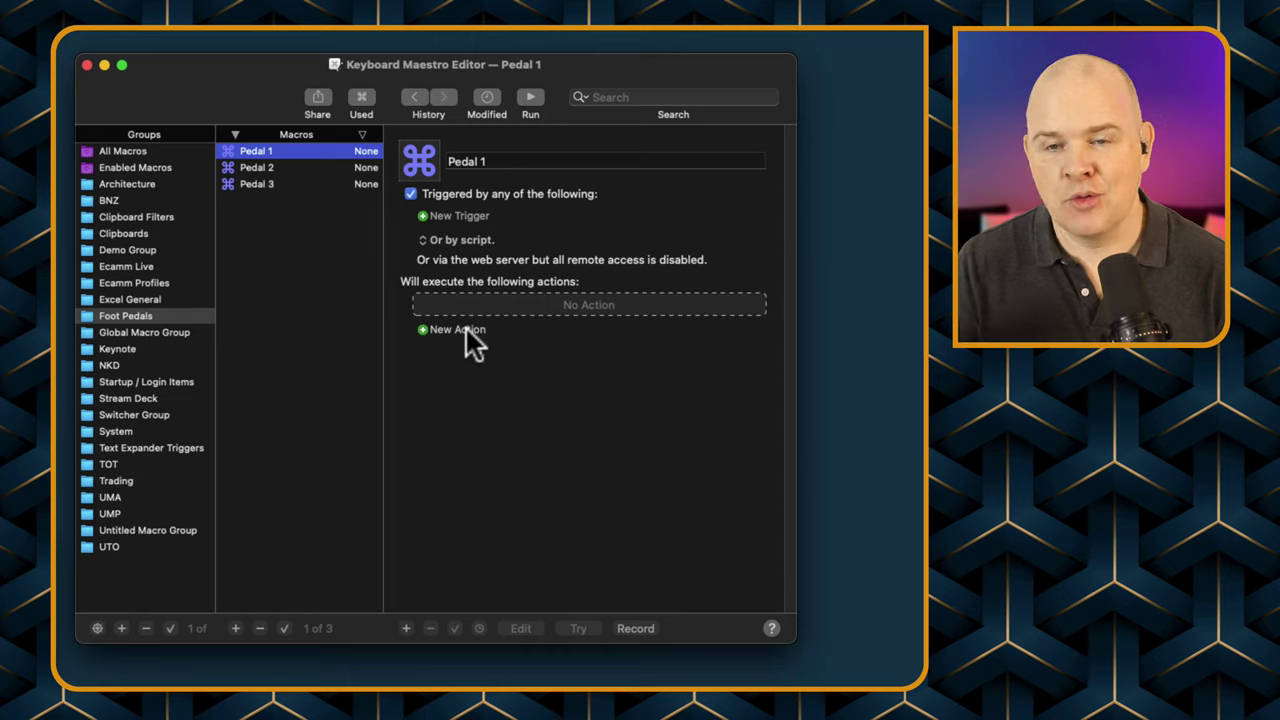
pyautogui.click(464, 327)
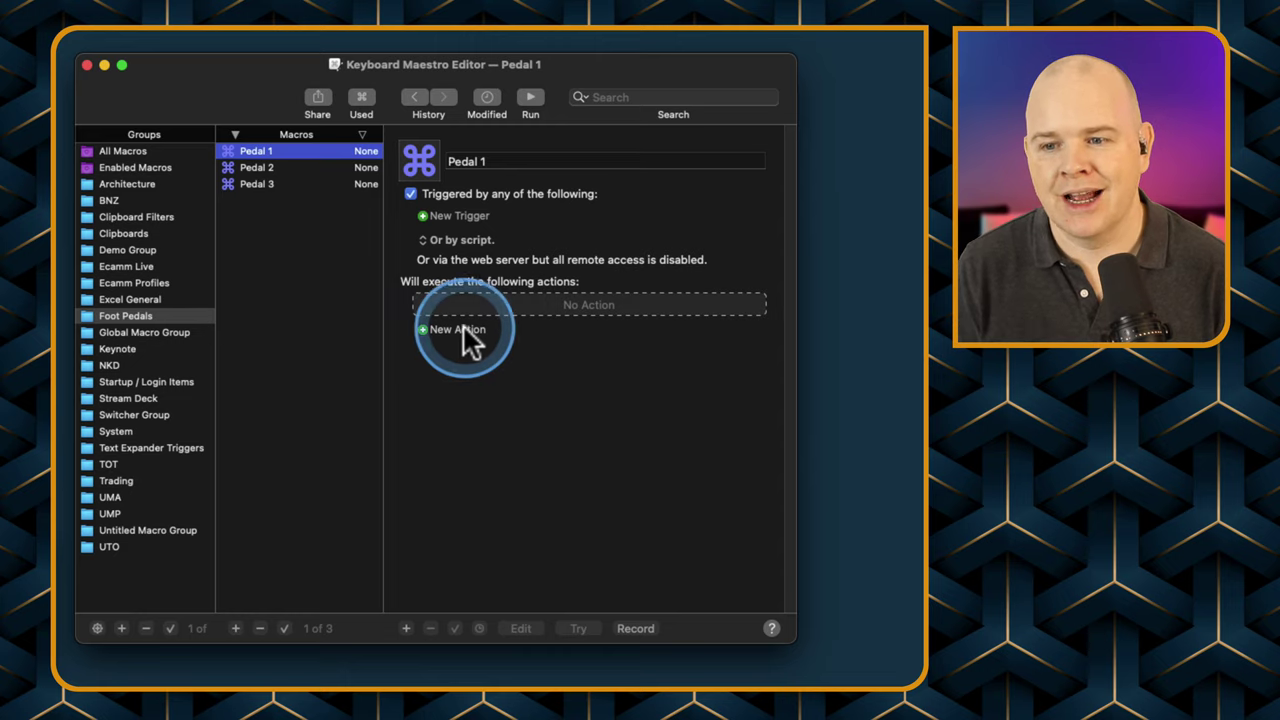
pyautogui.click(422, 214)
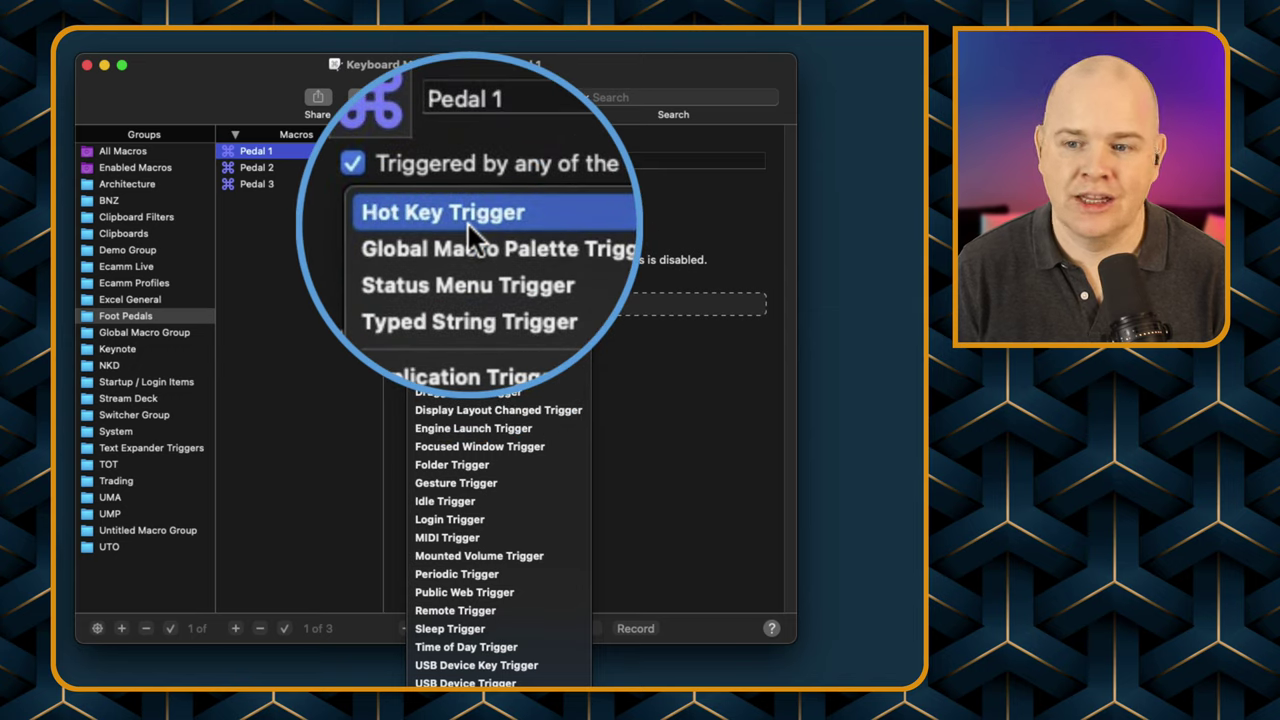
pyautogui.click(467, 221)
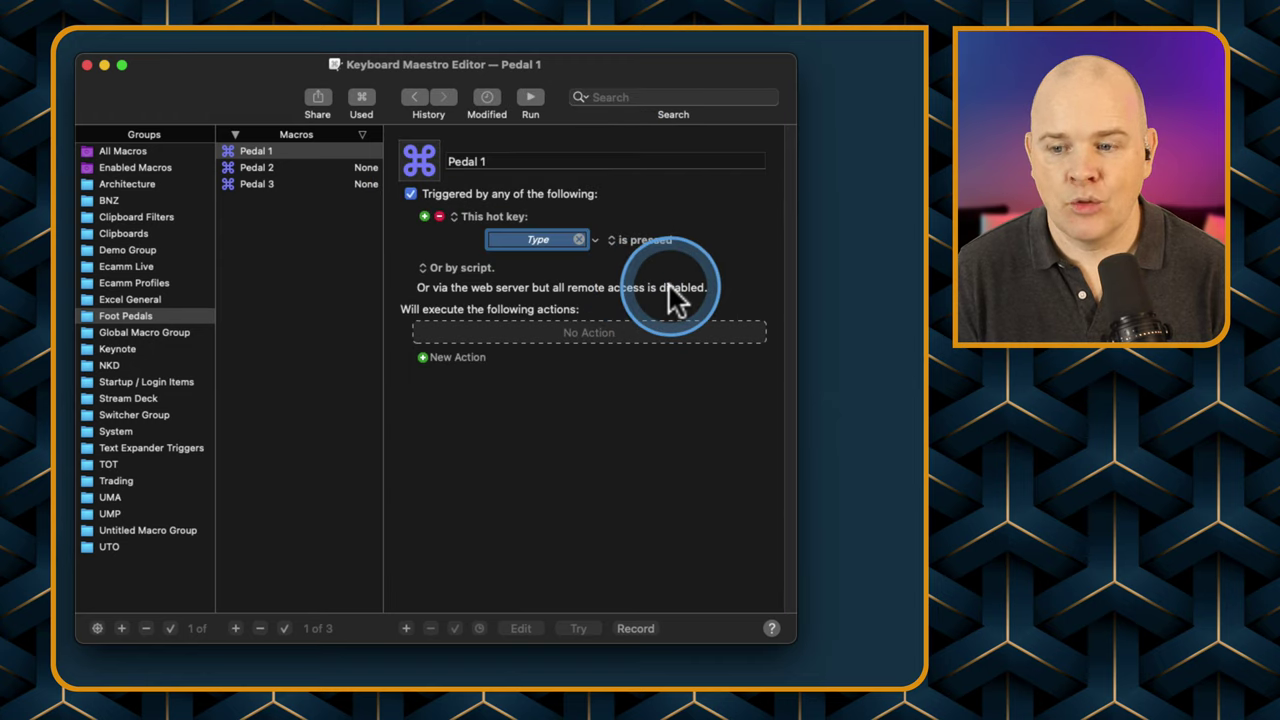
pyautogui.press('F18')
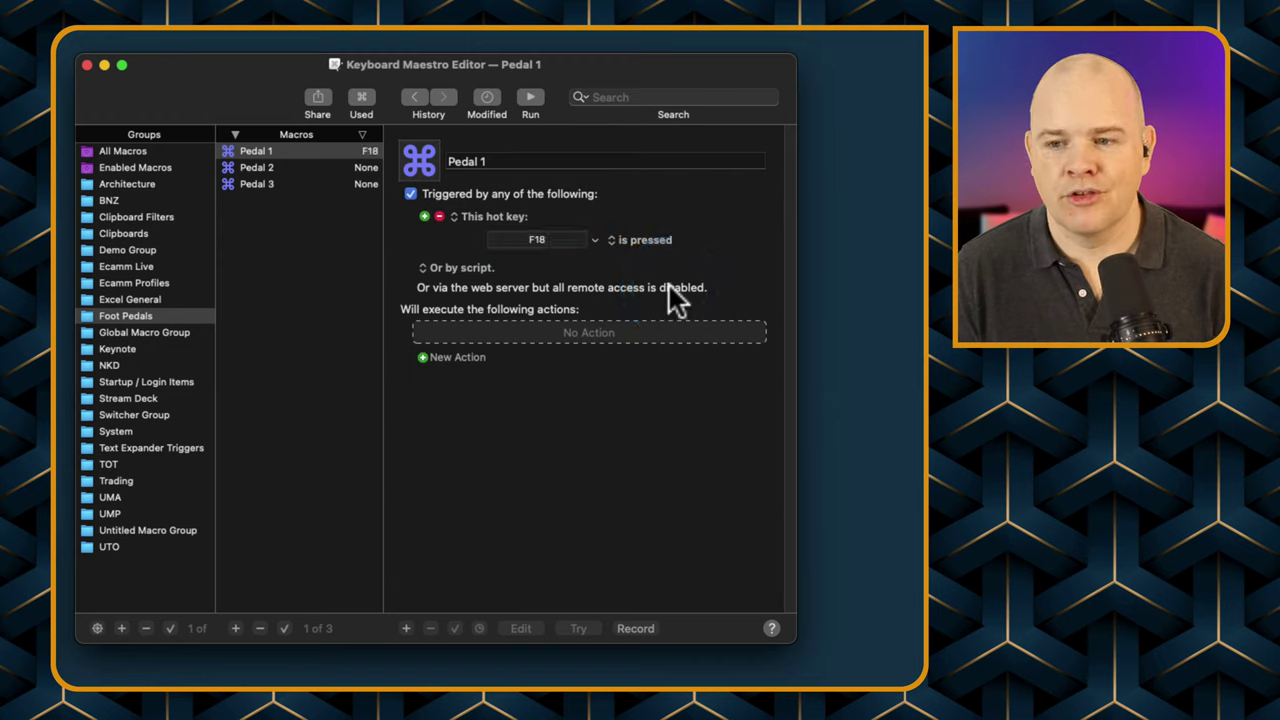
pyautogui.click(540, 246)
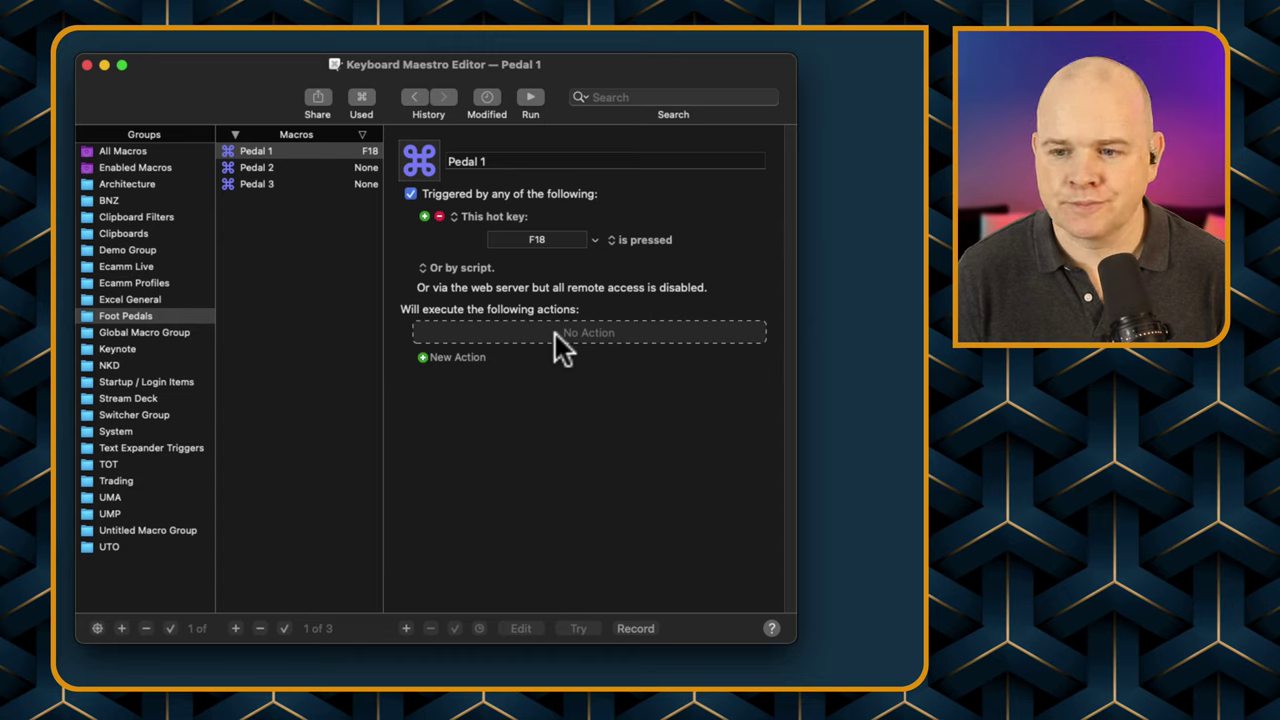
pyautogui.moveTo(555, 334); pyautogui.dragTo(424, 358)
pyautogui.click(353, 139)
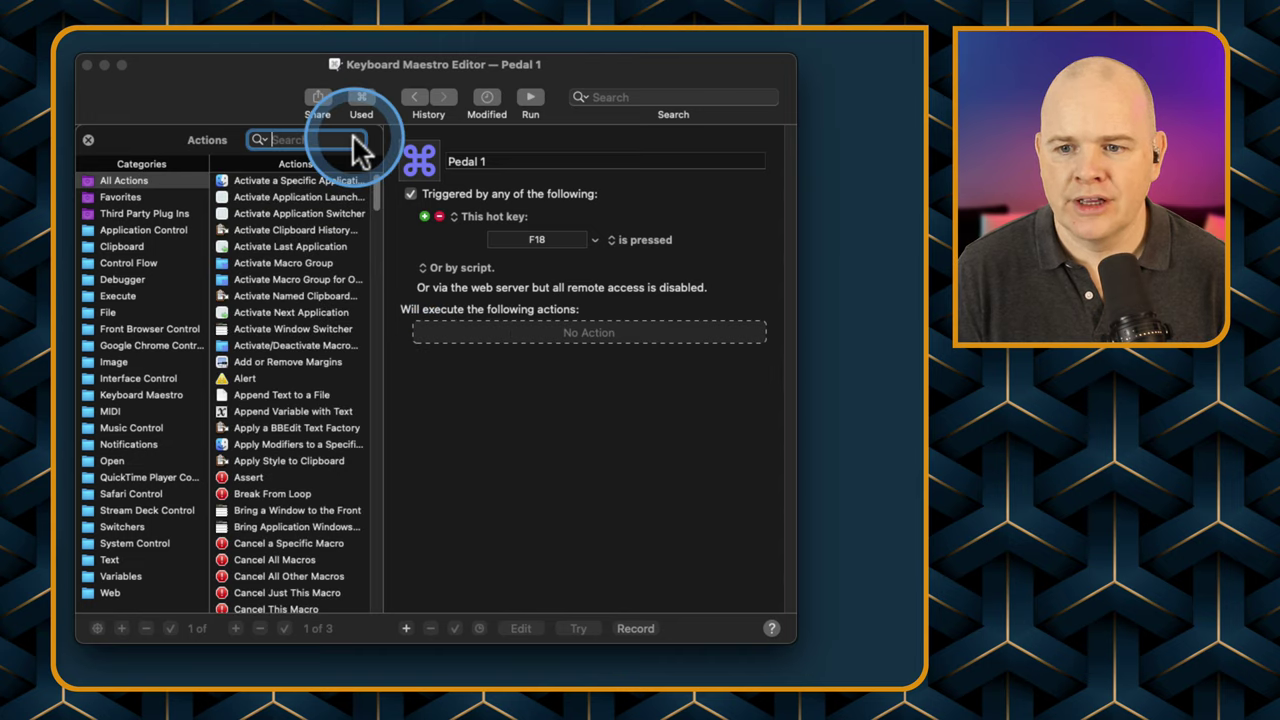
pyautogui.click(88, 140)
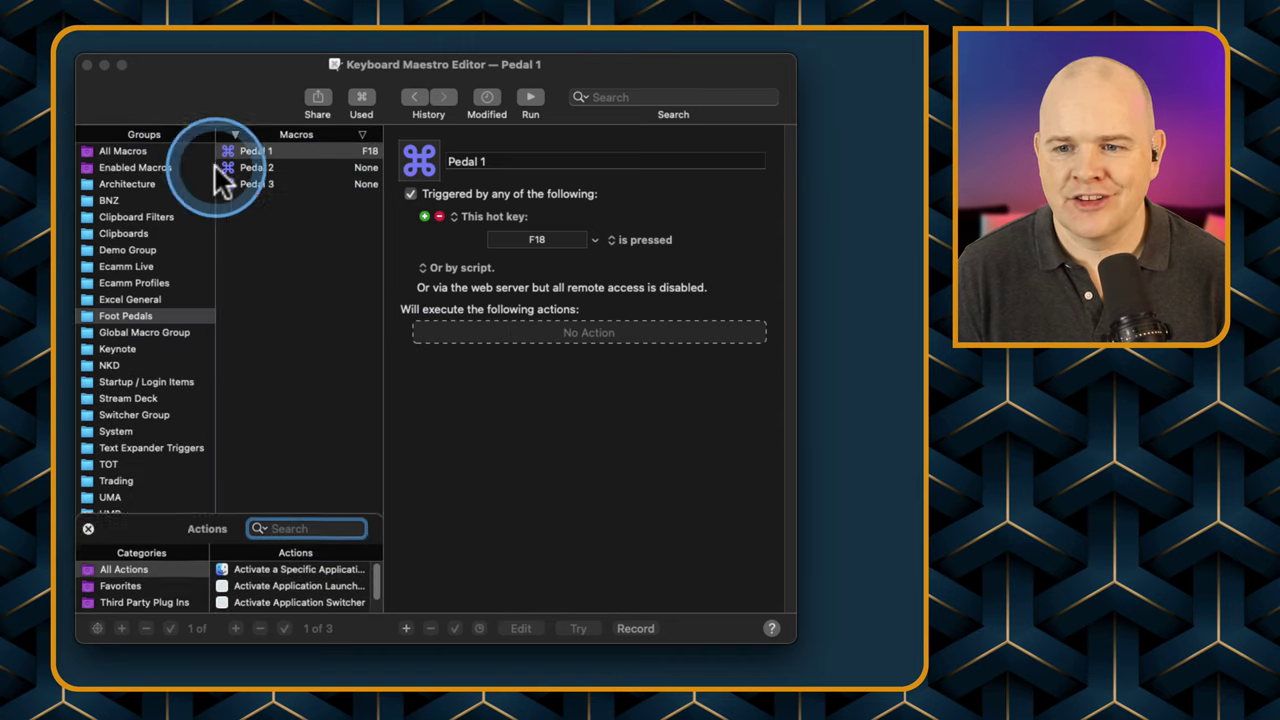
# Find "menu" among the actions, add Select or Show a Menu Item to Pedal 1, and target it at Ecamm Live Beta.
pyautogui.click(424, 359)
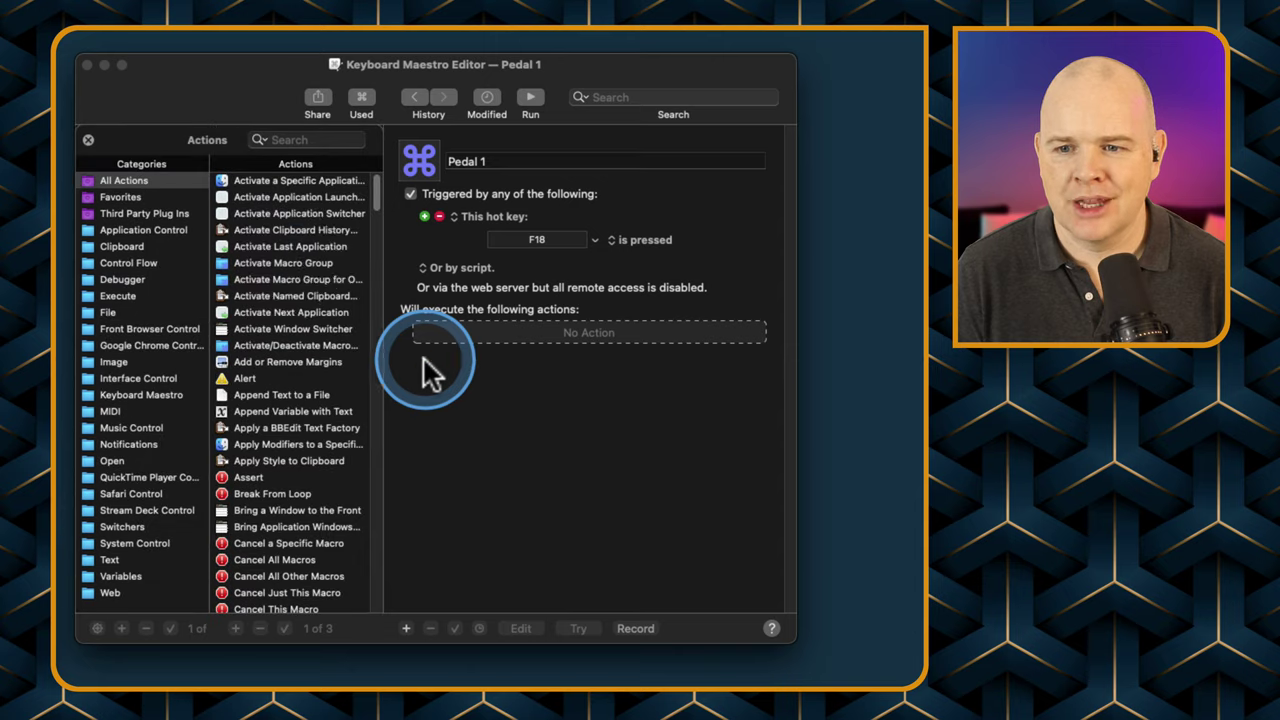
pyautogui.moveTo(374, 190); pyautogui.dragTo(329, 149)
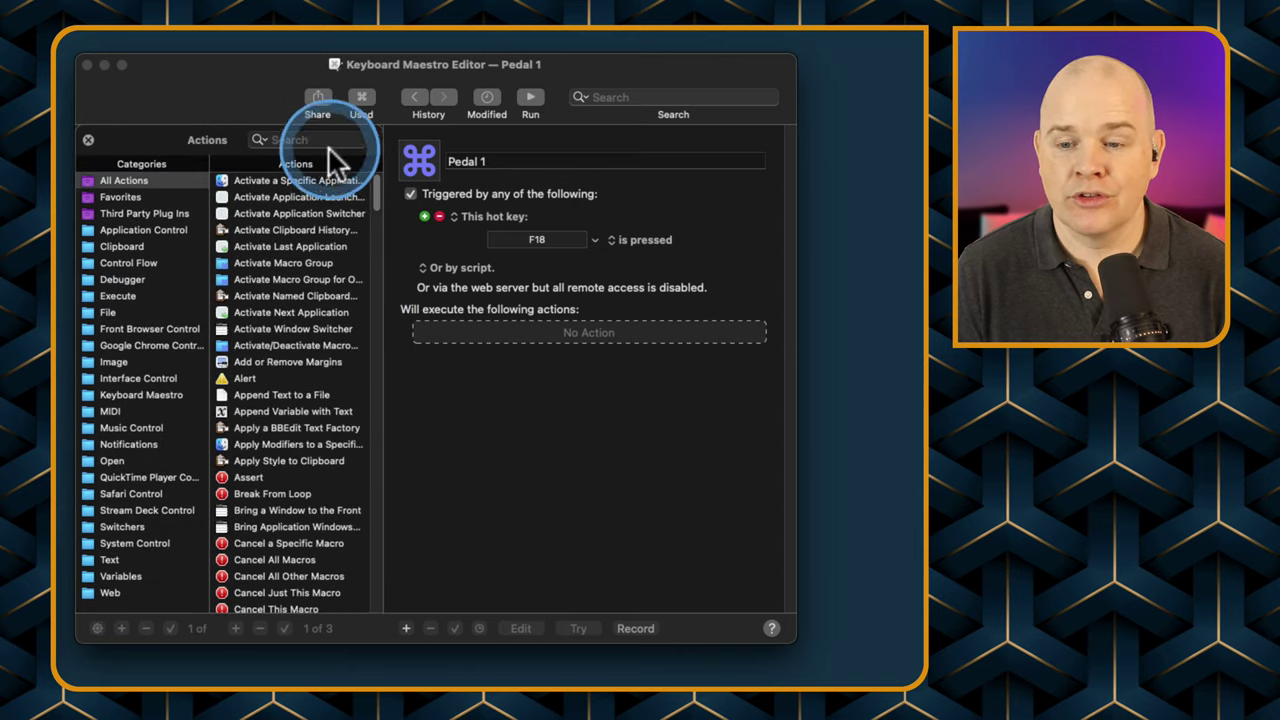
pyautogui.click(318, 140)
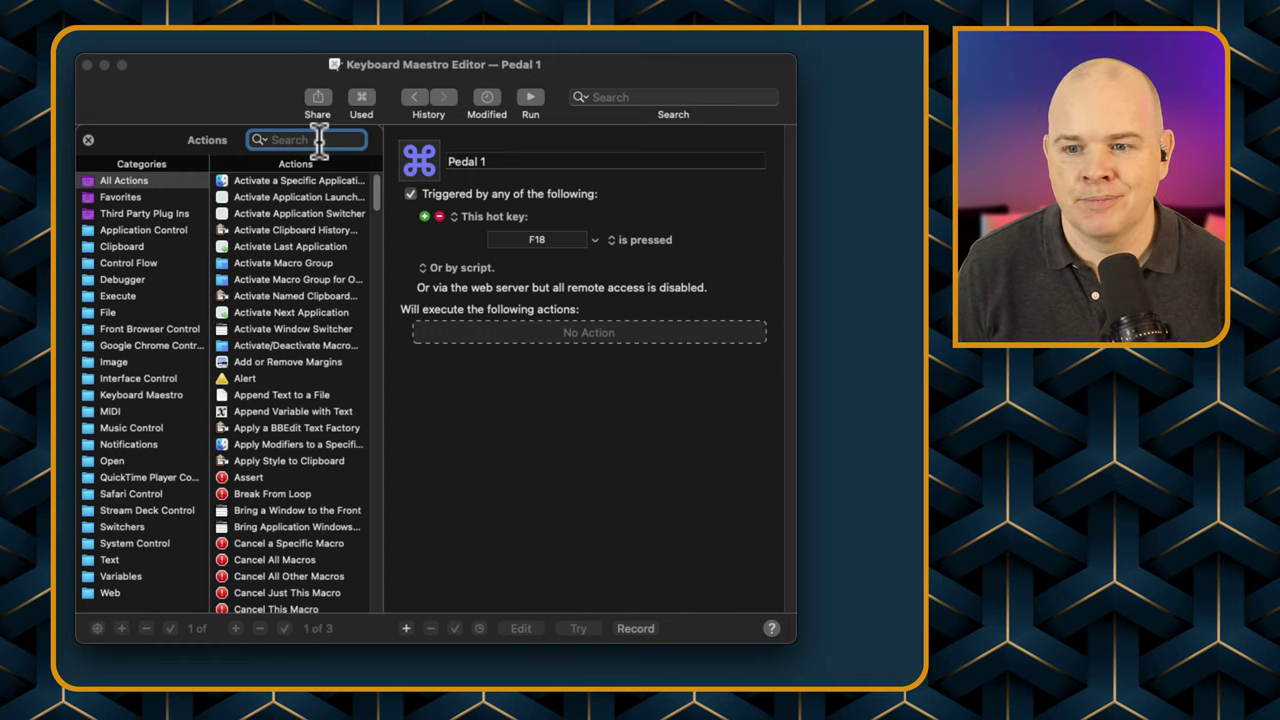
pyautogui.click(318, 140)
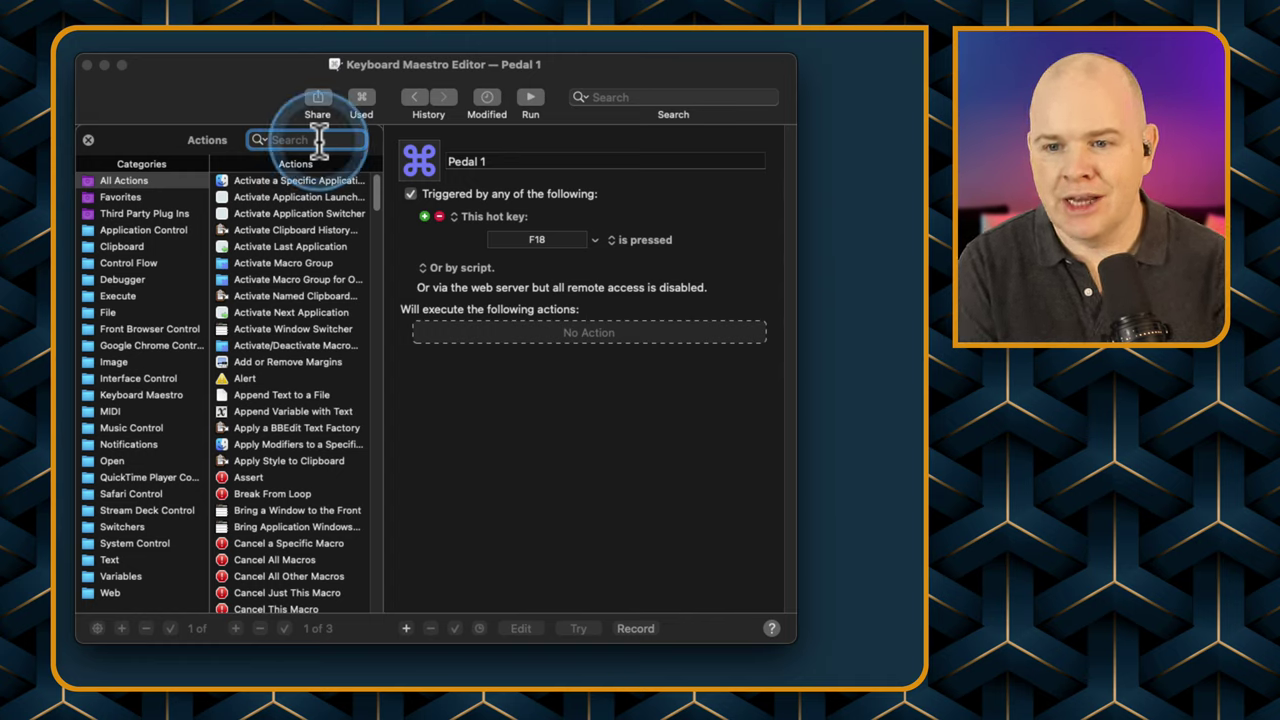
pyautogui.moveTo(386, 194)
pyautogui.mouseDown()
pyautogui.moveTo(385, 210)
pyautogui.moveTo(371, 189)
pyautogui.mouseUp()
pyautogui.click(267, 140)
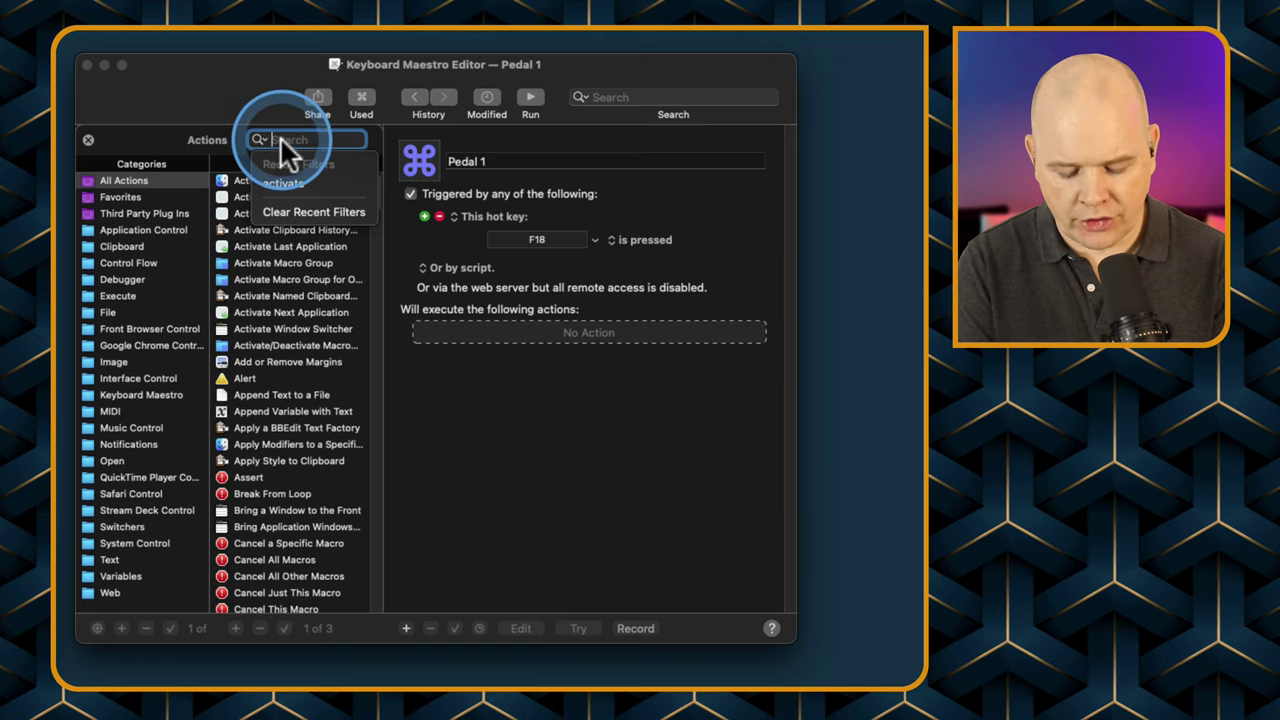
pyautogui.press('Up')
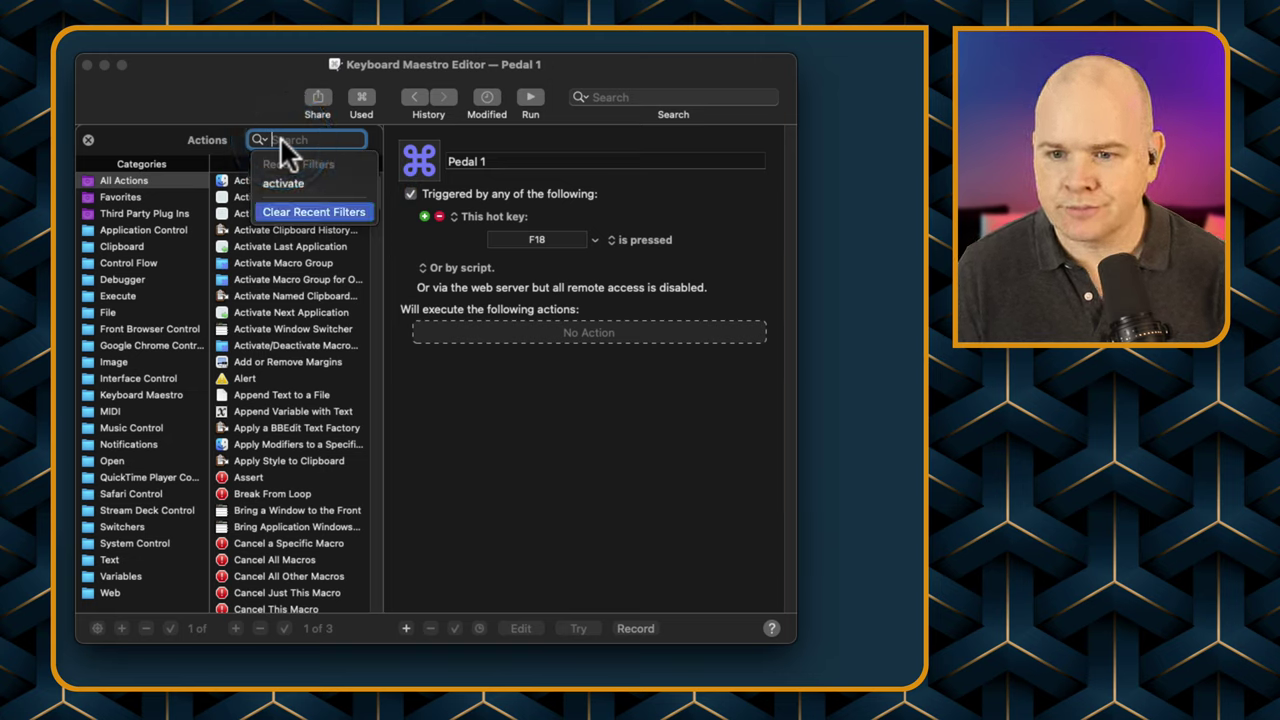
pyautogui.click(301, 131)
pyautogui.write('me')
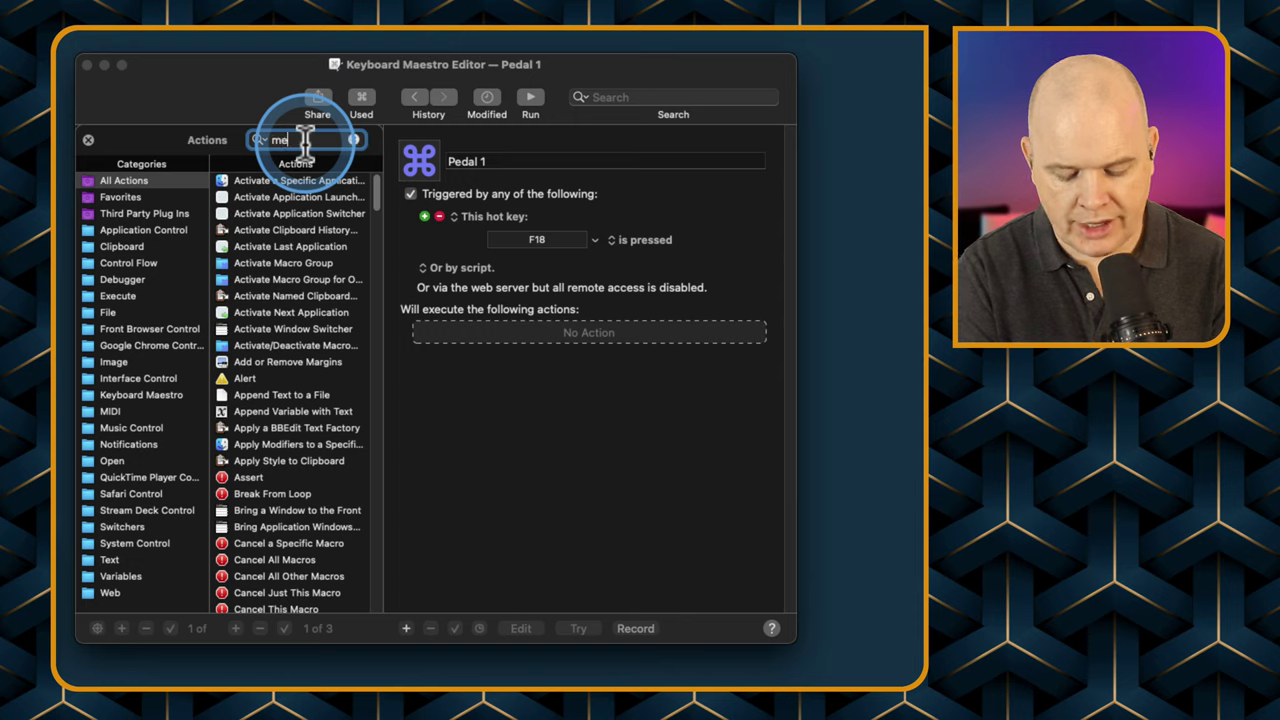
pyautogui.write('nu')
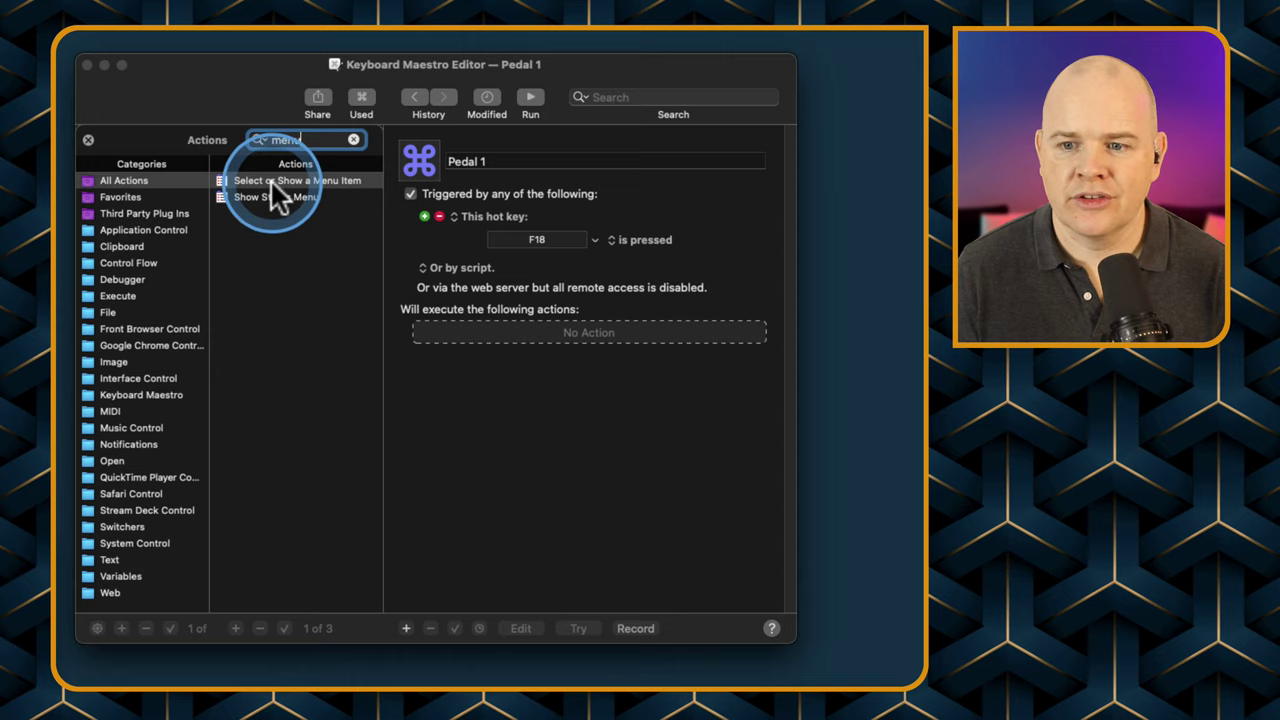
pyautogui.doubleClick(270, 180)
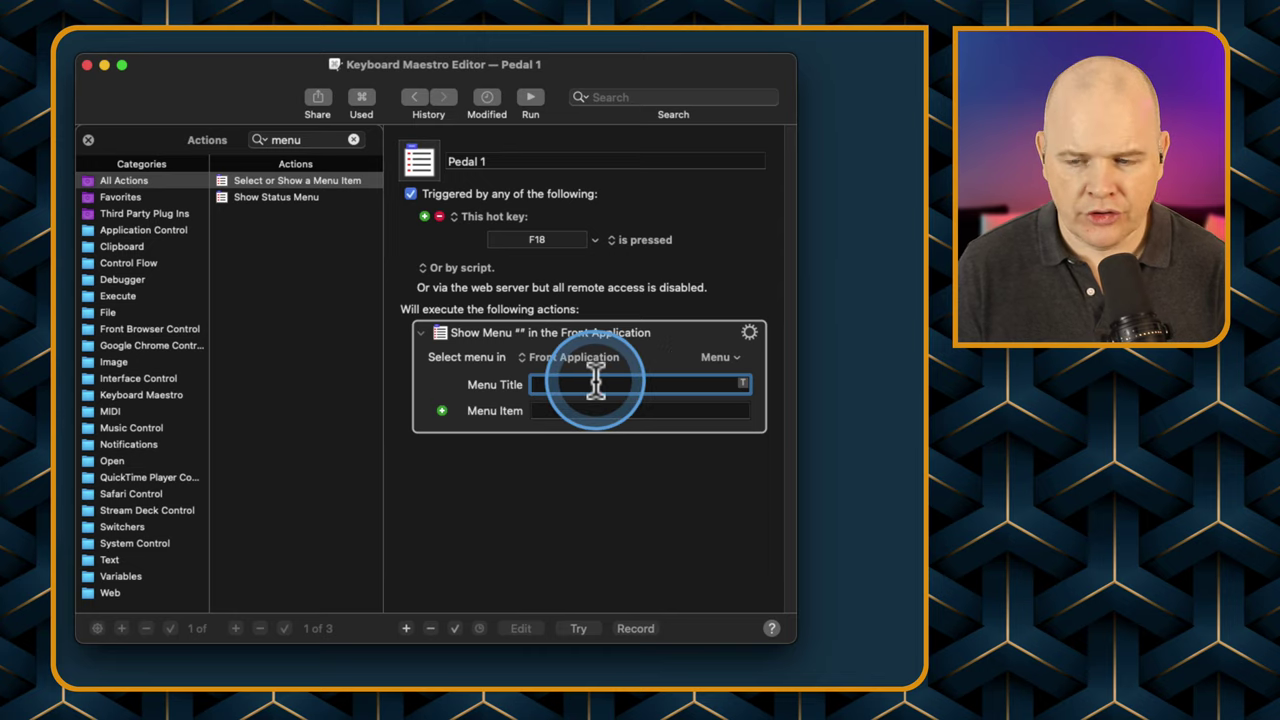
pyautogui.click(527, 365)
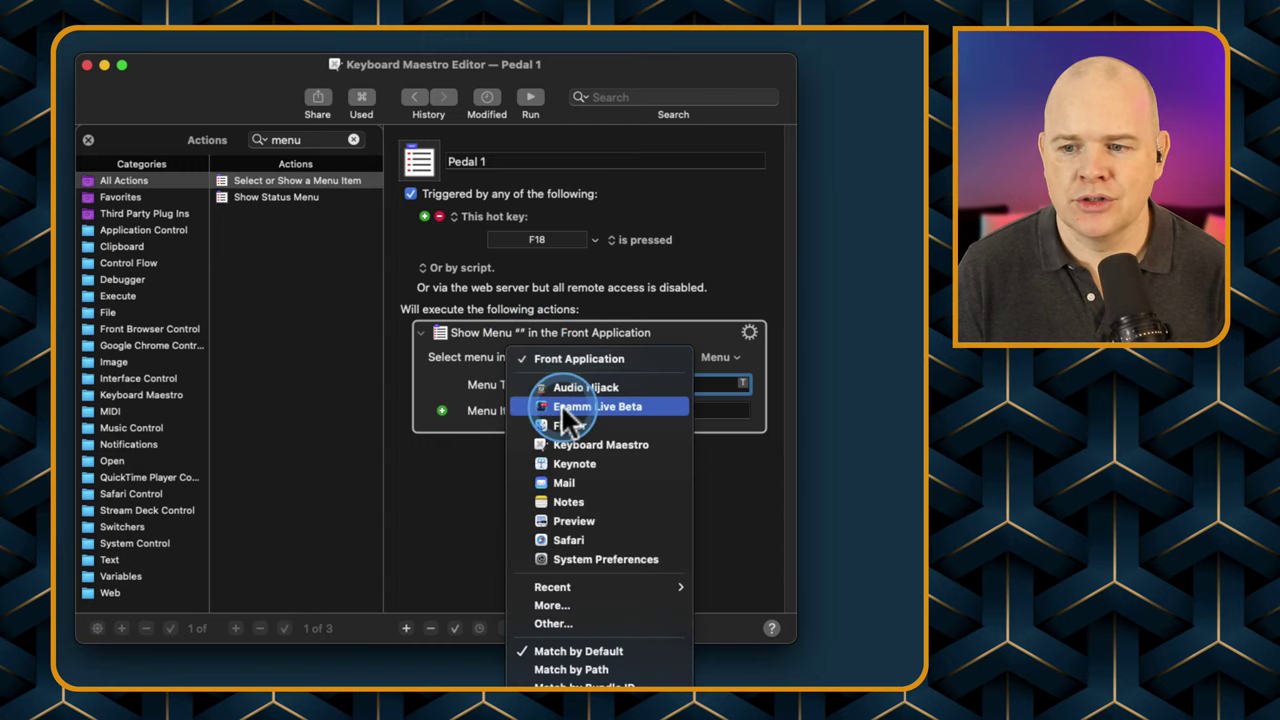
pyautogui.click(560, 407)
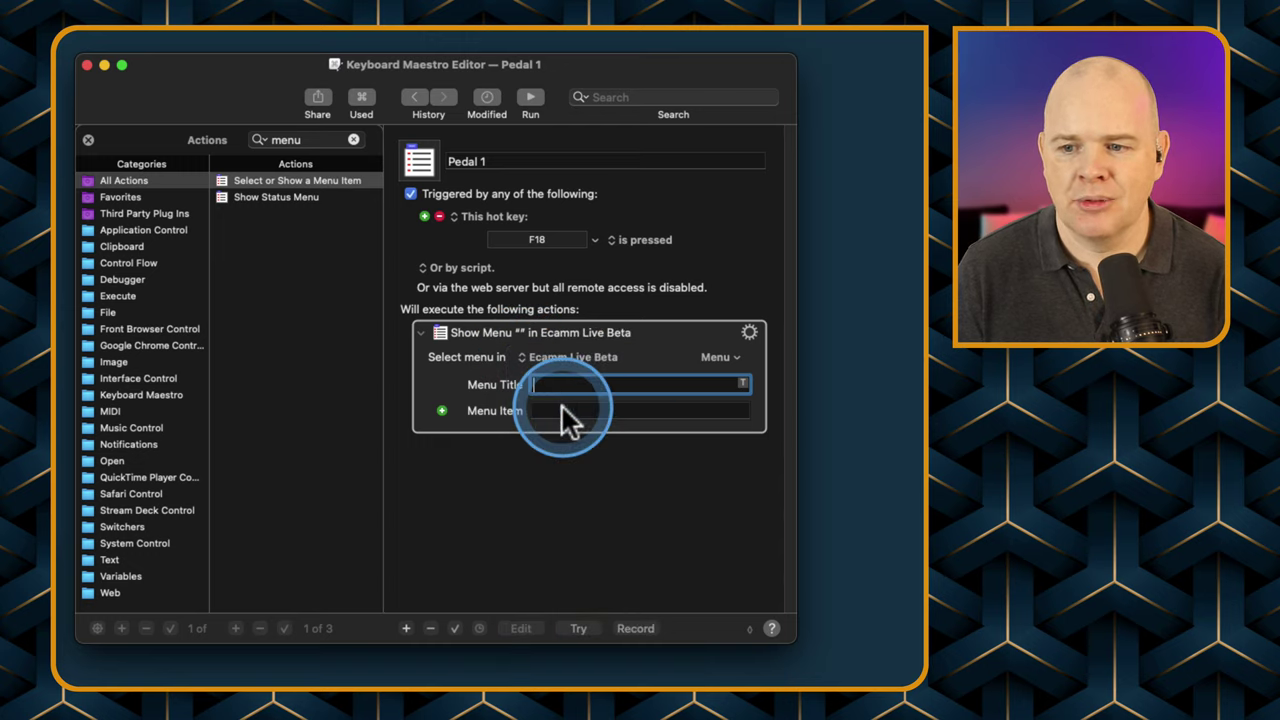
pyautogui.click(730, 356)
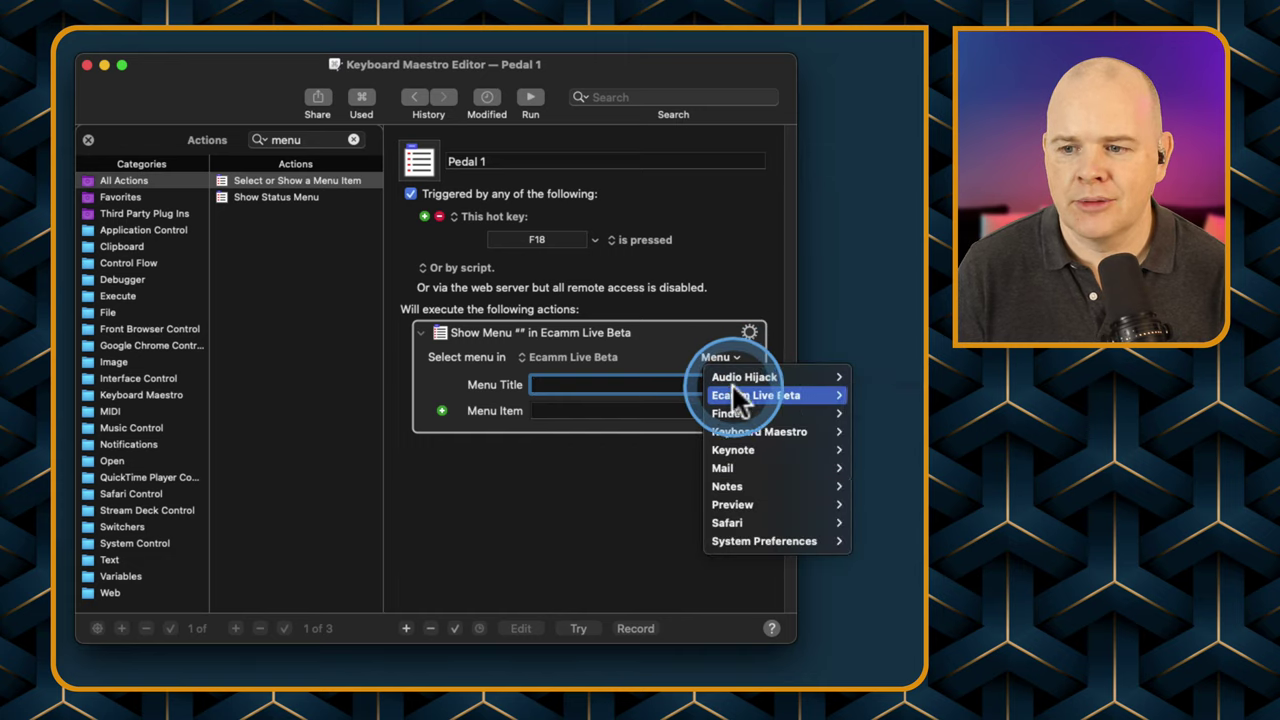
pyautogui.moveTo(730, 405)
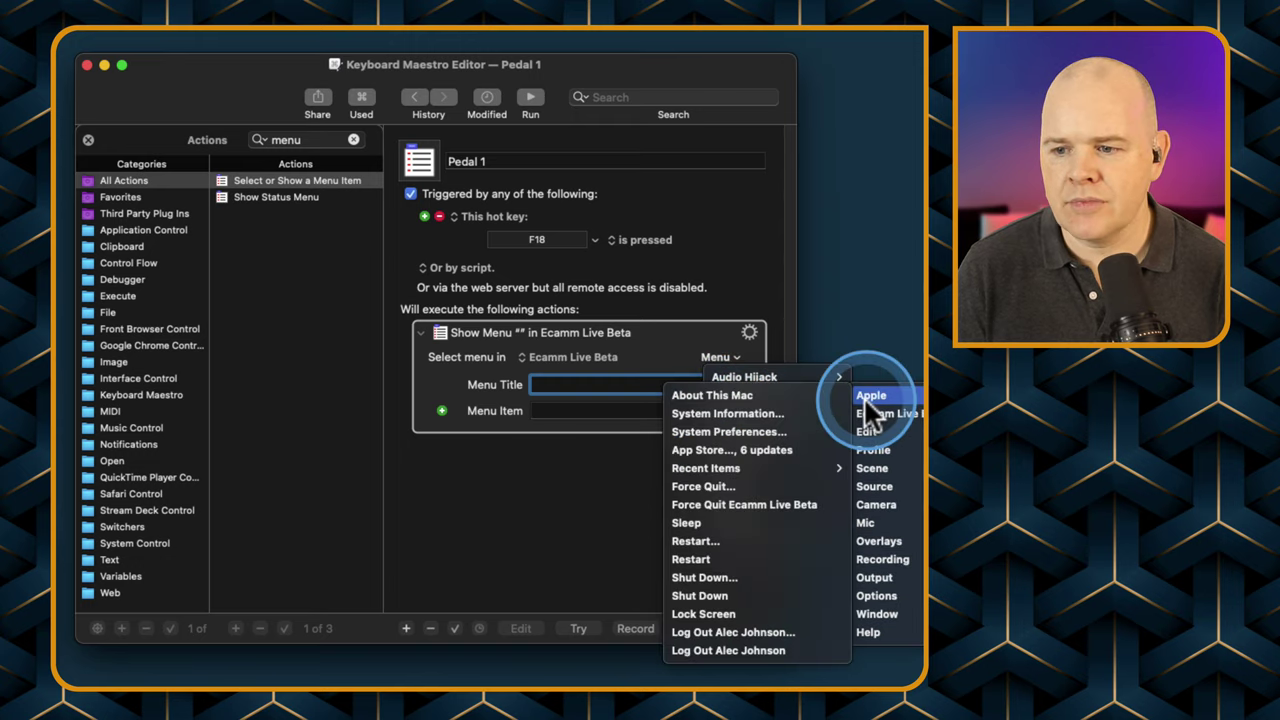
pyautogui.moveTo(895, 560)
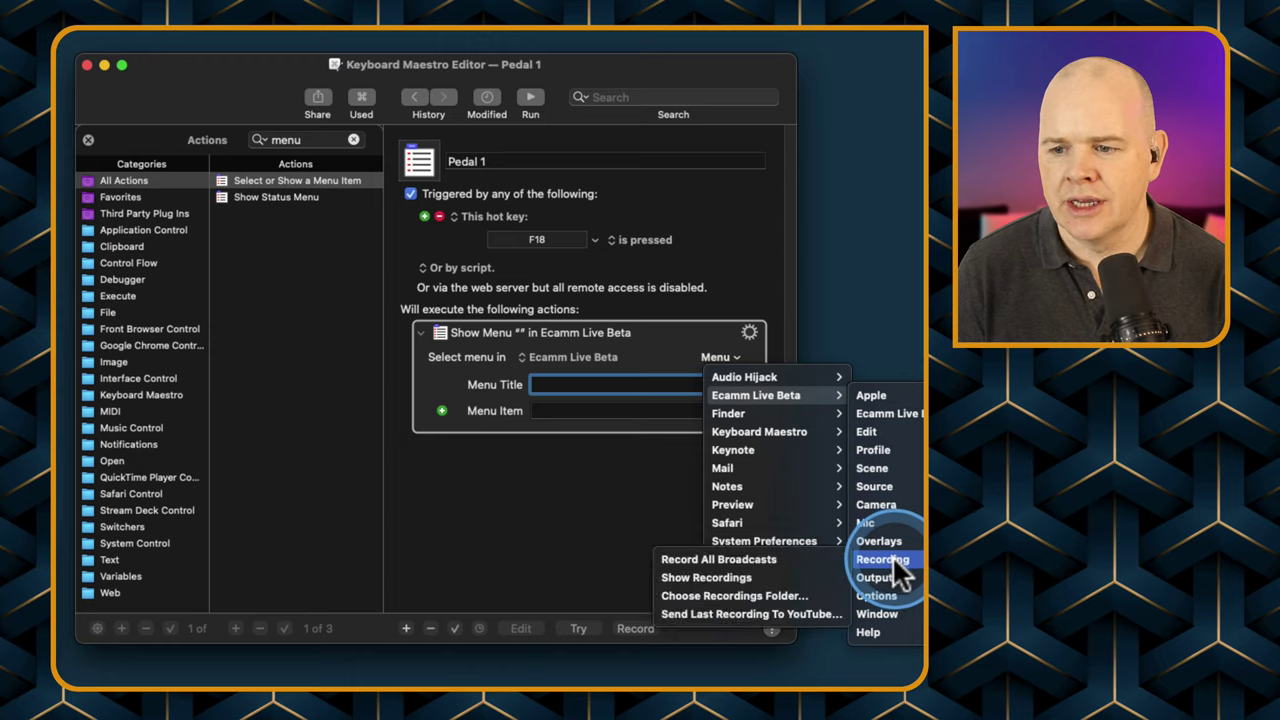
pyautogui.click(897, 566)
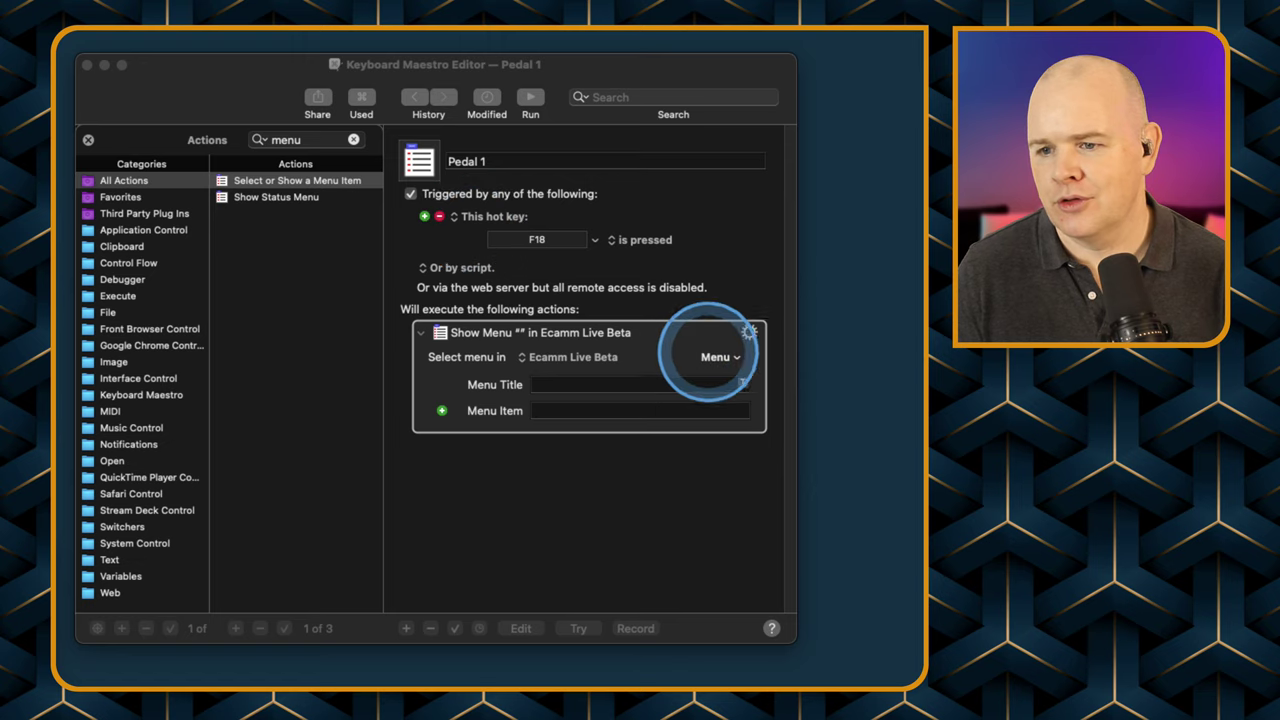
# Set the Pedal 1 action to select Begin Recording from the Ecamm Live Beta application menu.
pyautogui.click(718, 358)
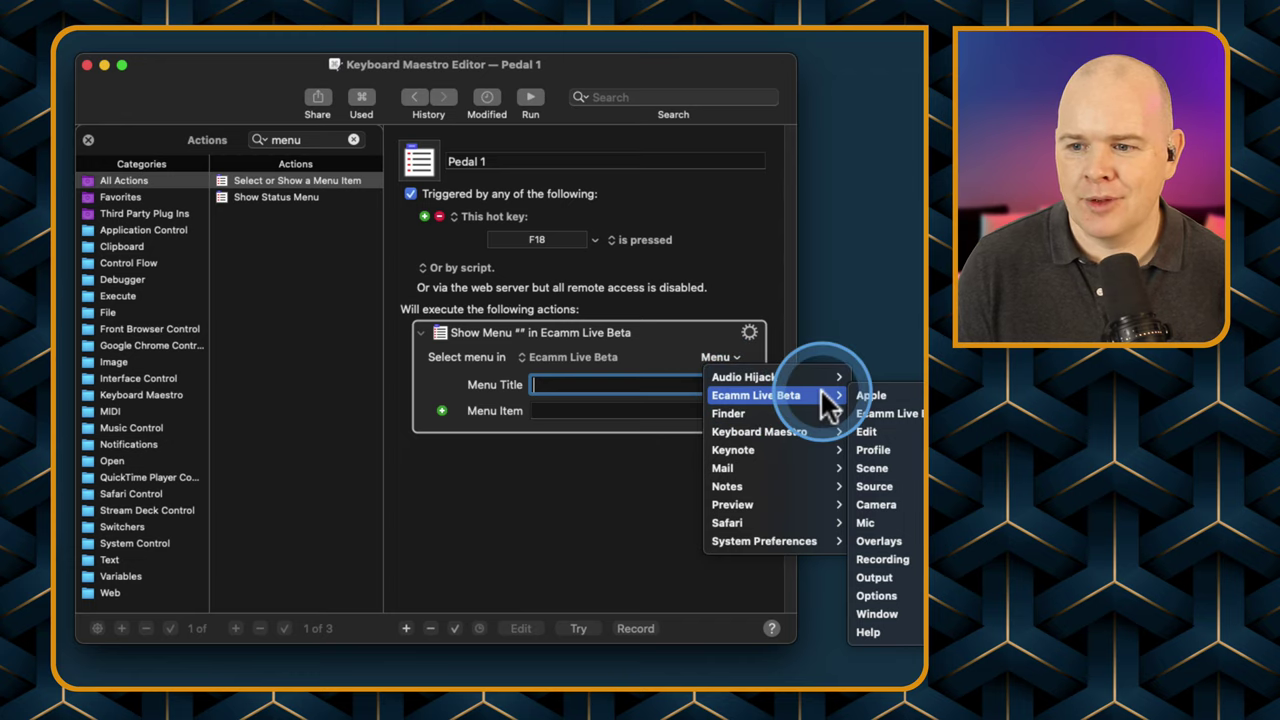
pyautogui.moveTo(874, 415)
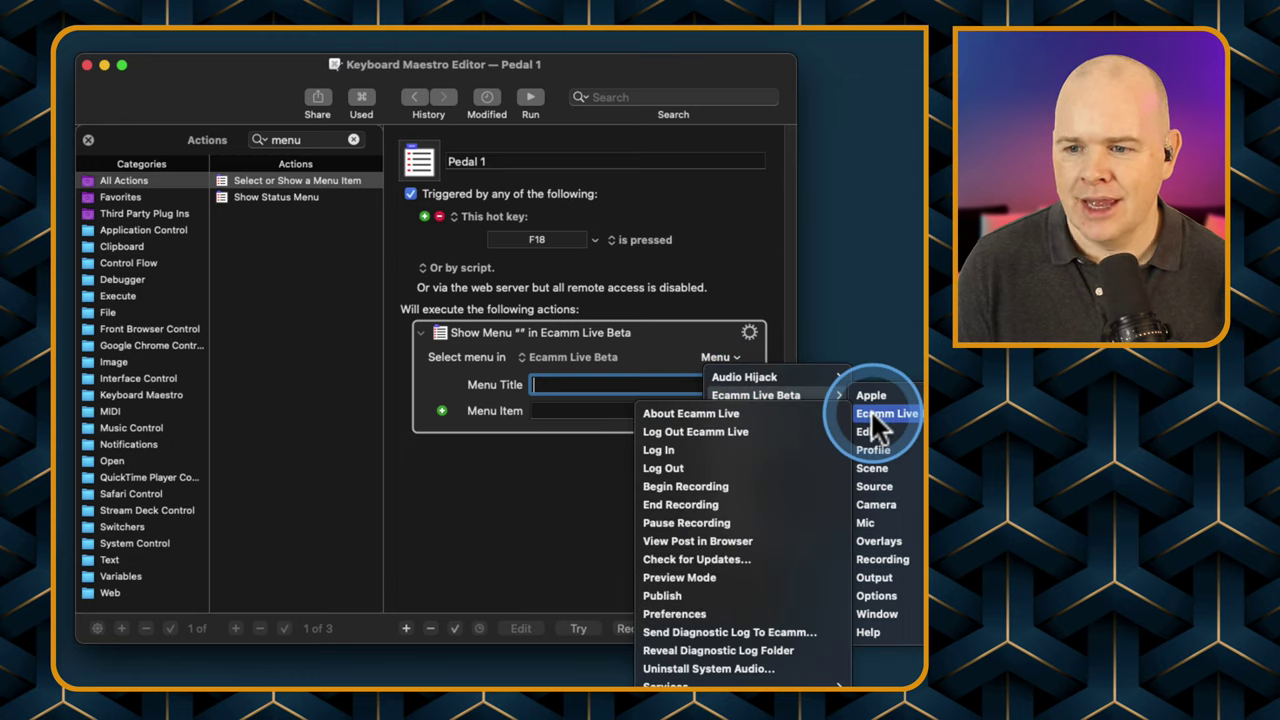
pyautogui.click(702, 485)
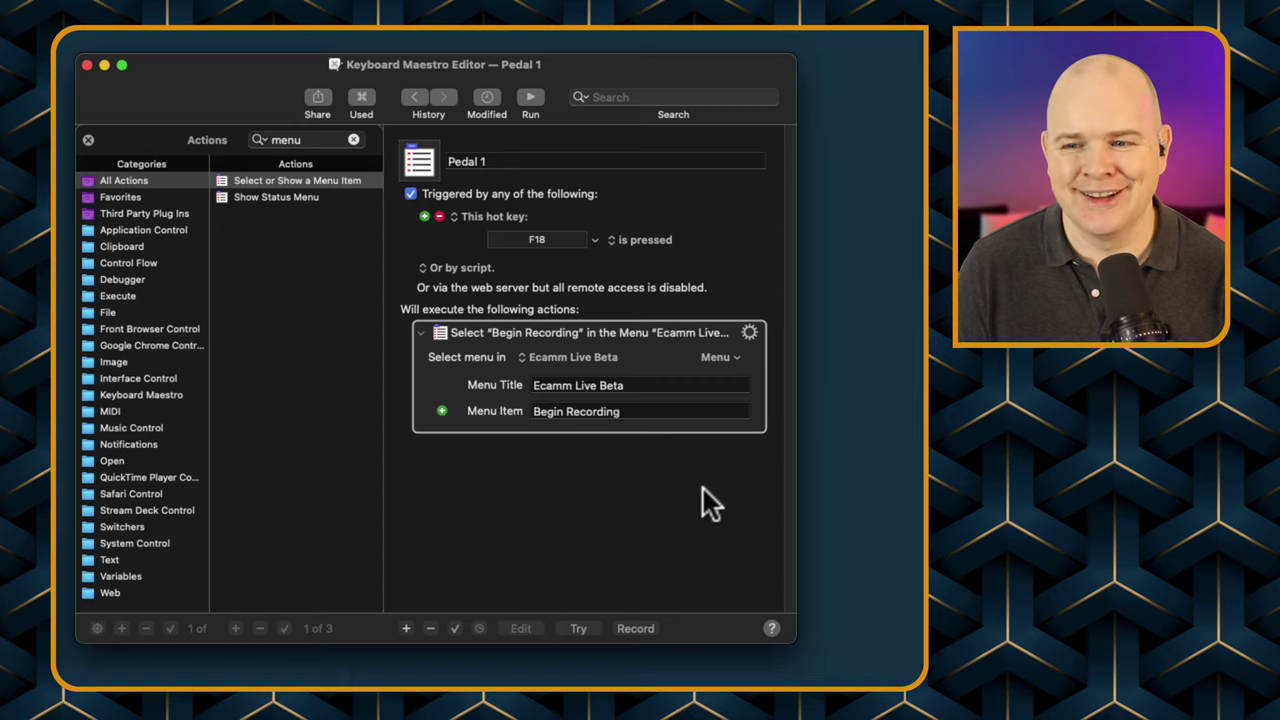
pyautogui.click(613, 399)
pyautogui.click(622, 412)
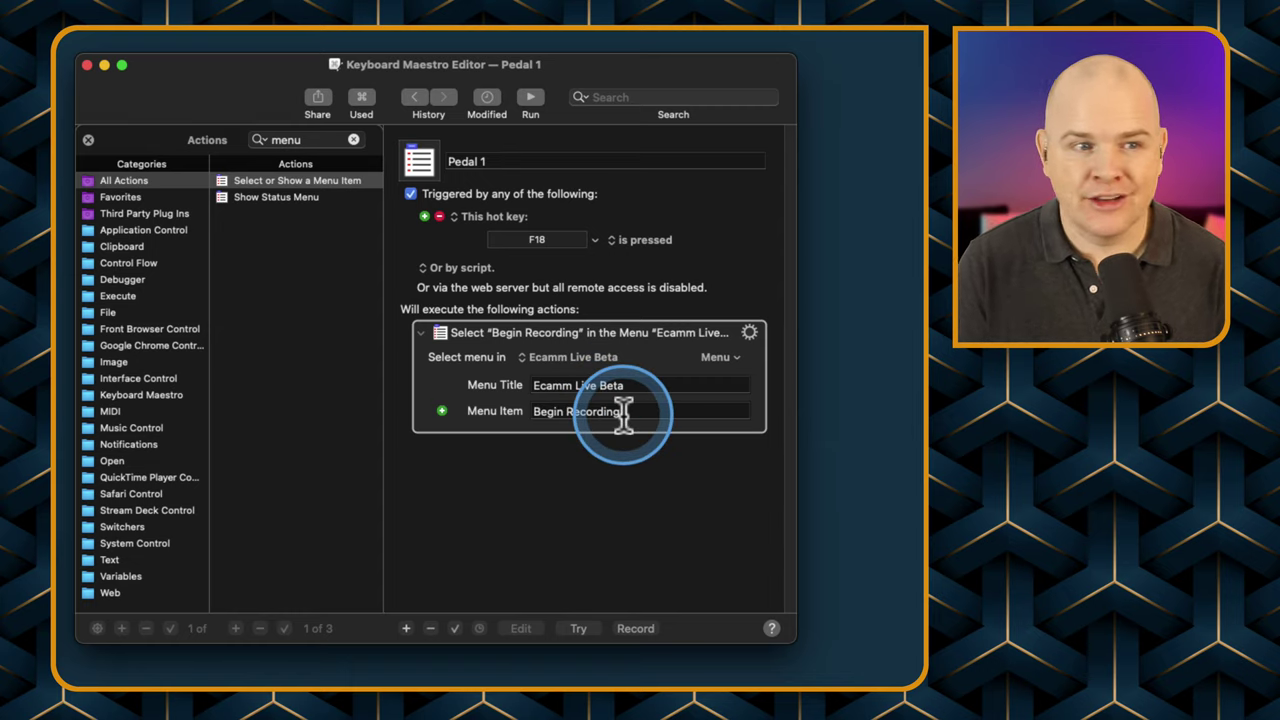
pyautogui.click(228, 124)
pyautogui.press('F18')
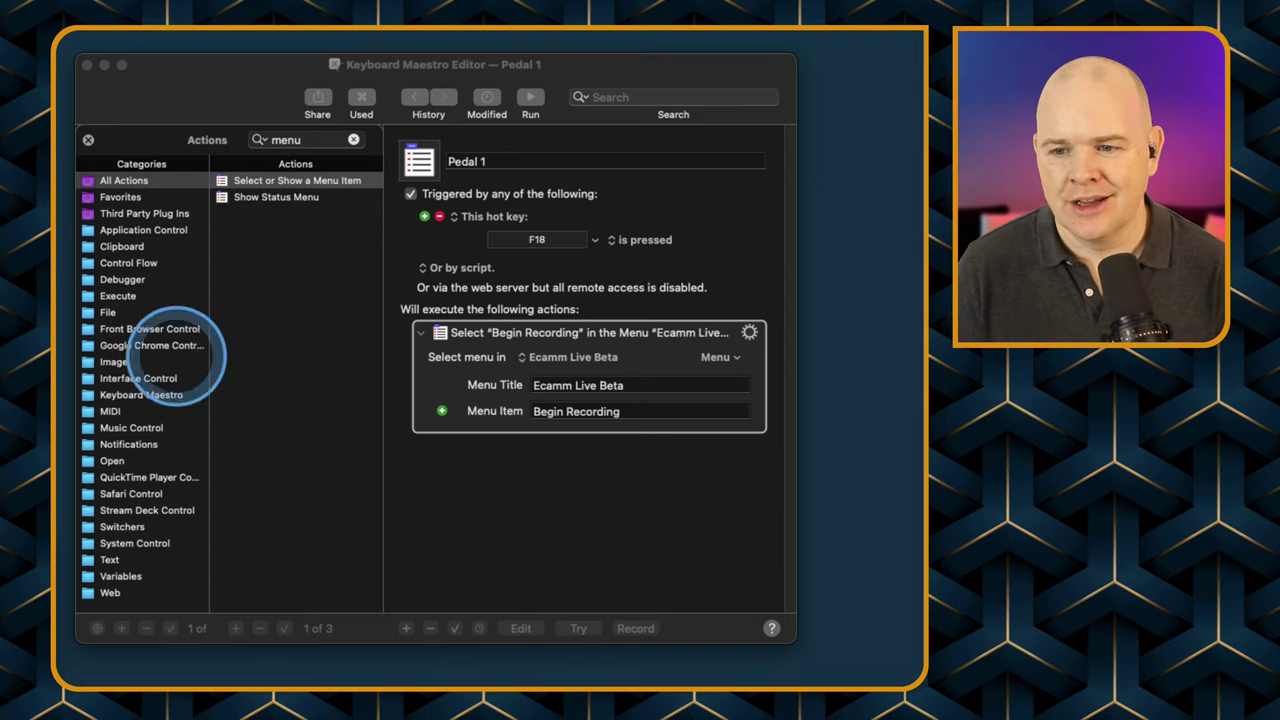
pyautogui.click(505, 476)
pyautogui.click(281, 195)
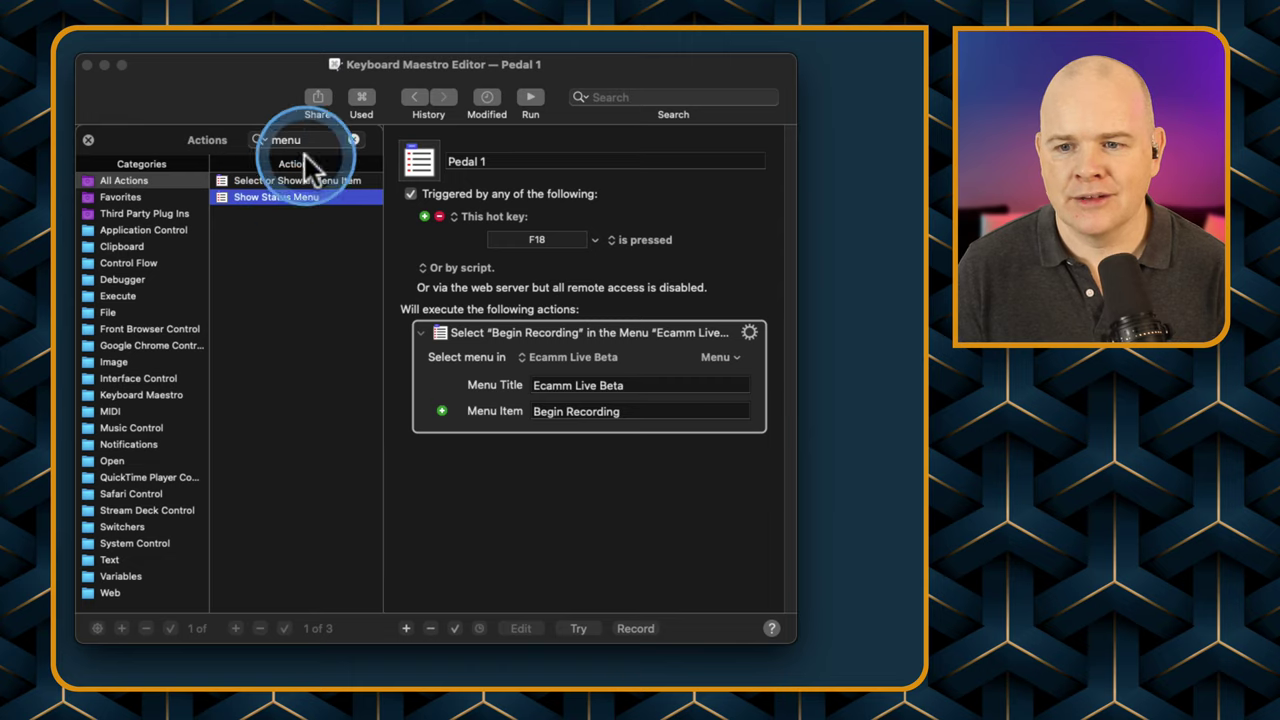
# Close the action list and delete the Pedal 2 and Pedal 3 macros from the Foot Pedals group.
pyautogui.click(88, 140)
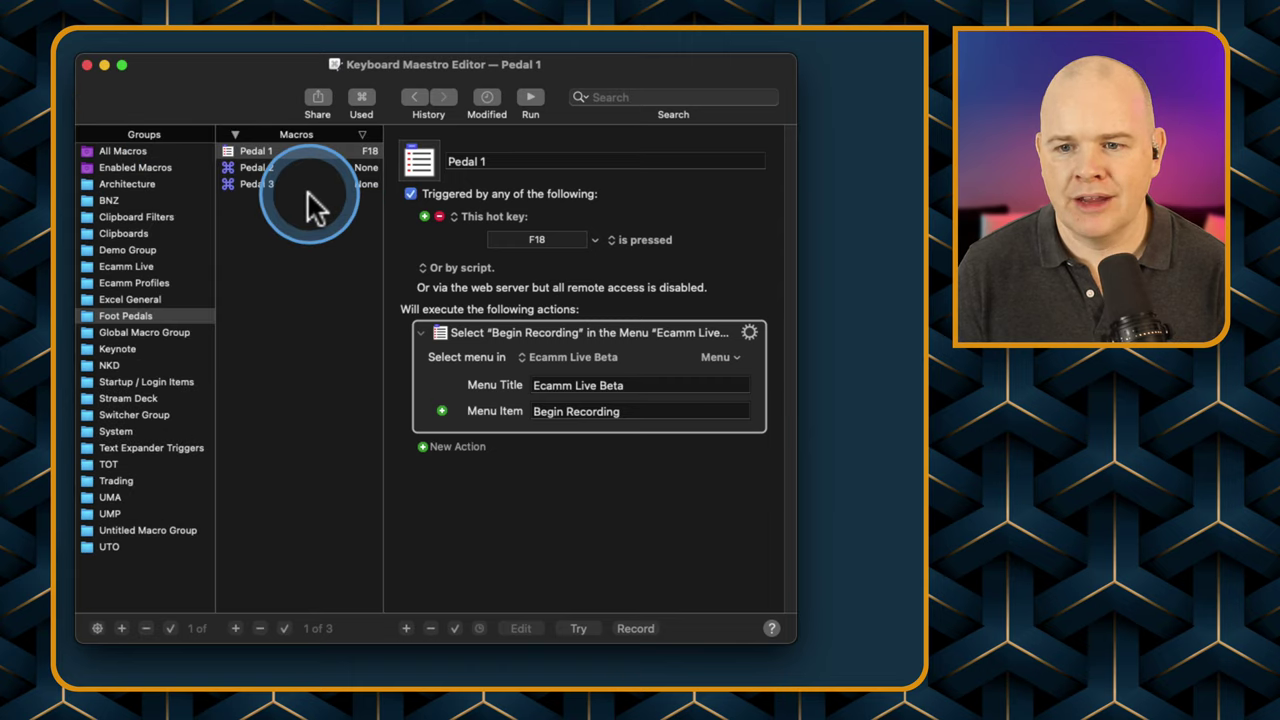
pyautogui.click(260, 168)
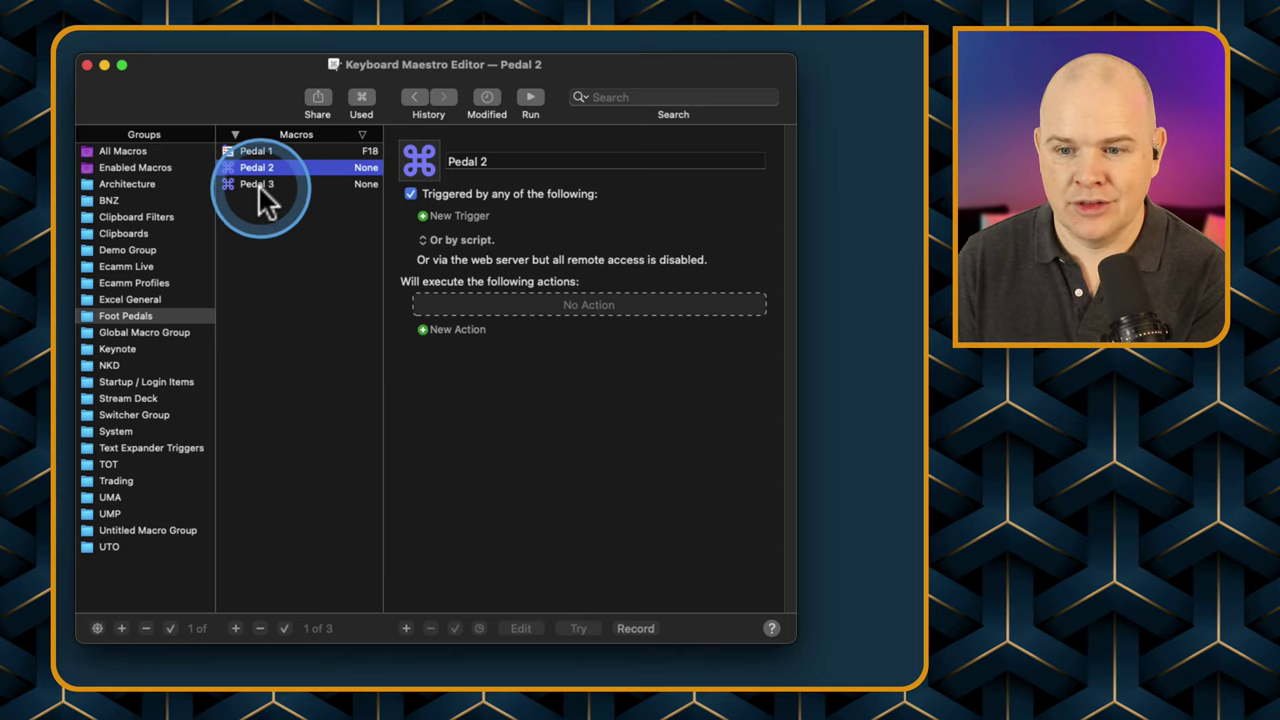
pyautogui.click(262, 628)
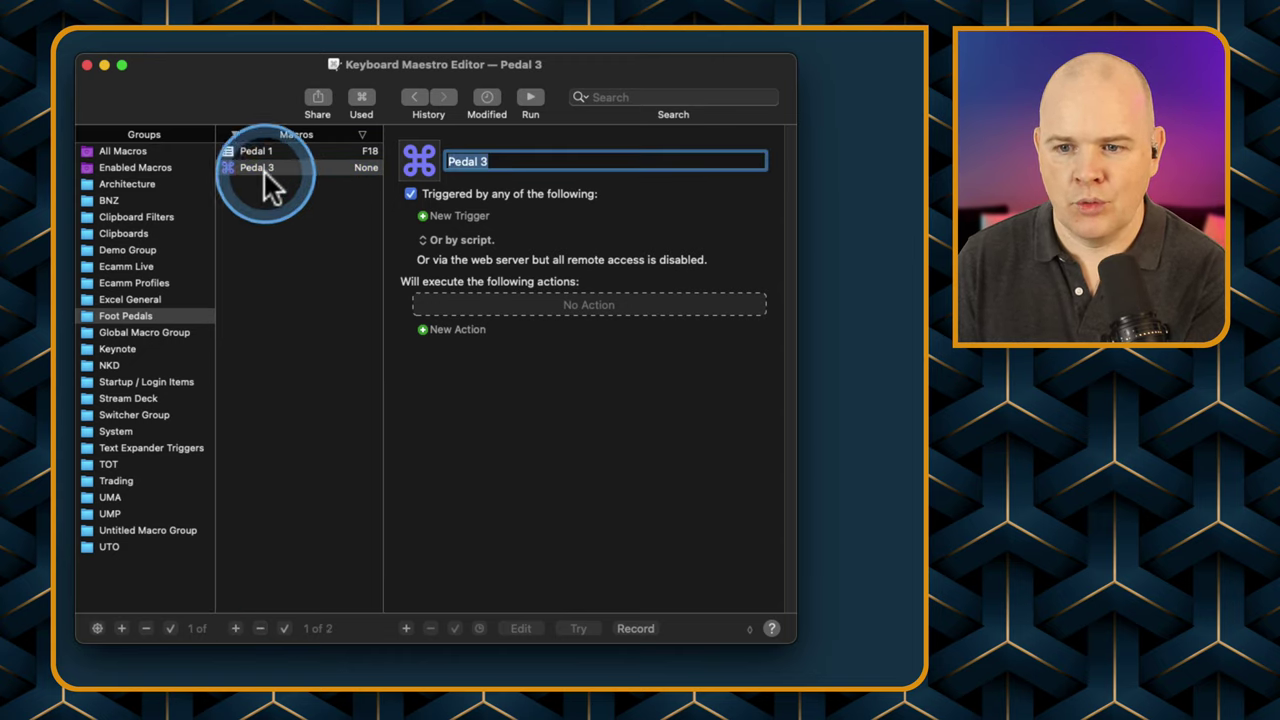
pyautogui.click(263, 169)
pyautogui.click(258, 630)
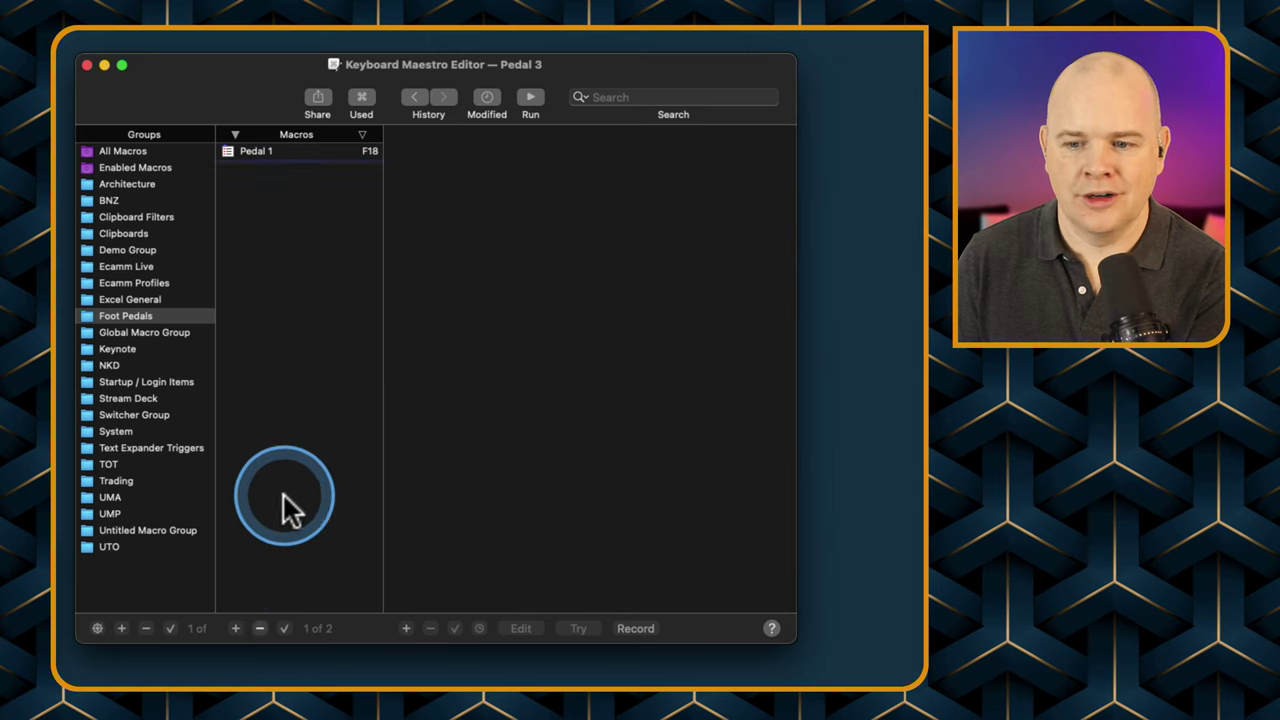
# Duplicate the Pedal 1 macro, and duplicate the resulting copy to get a third macro in the Foot Pedals group.
pyautogui.click(264, 153)
pyautogui.rightClick(262, 151)
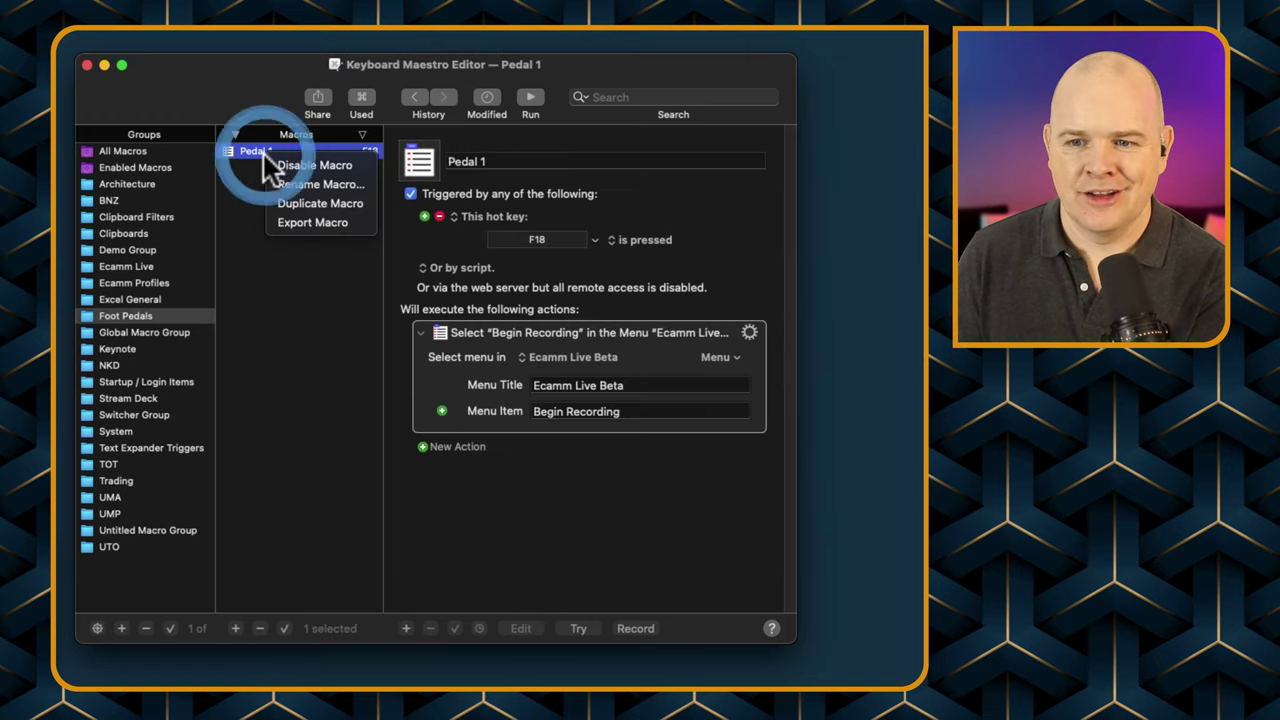
pyautogui.click(287, 200)
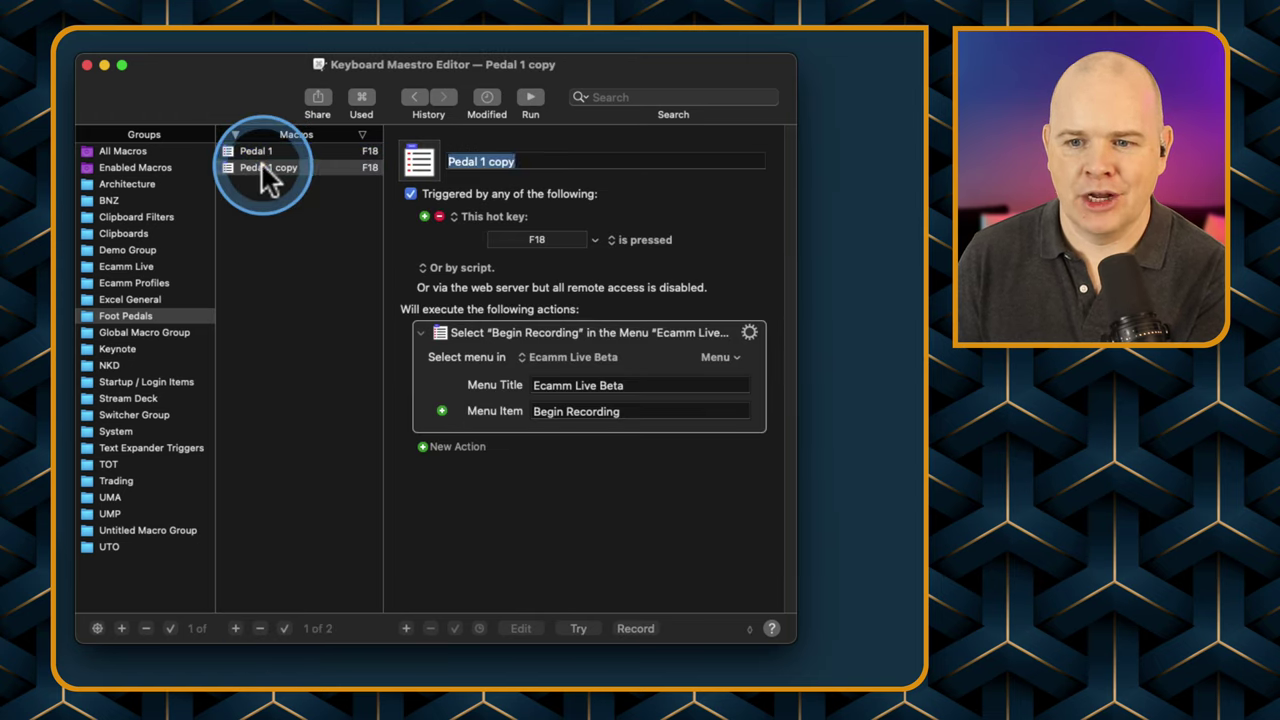
pyautogui.rightClick(261, 166)
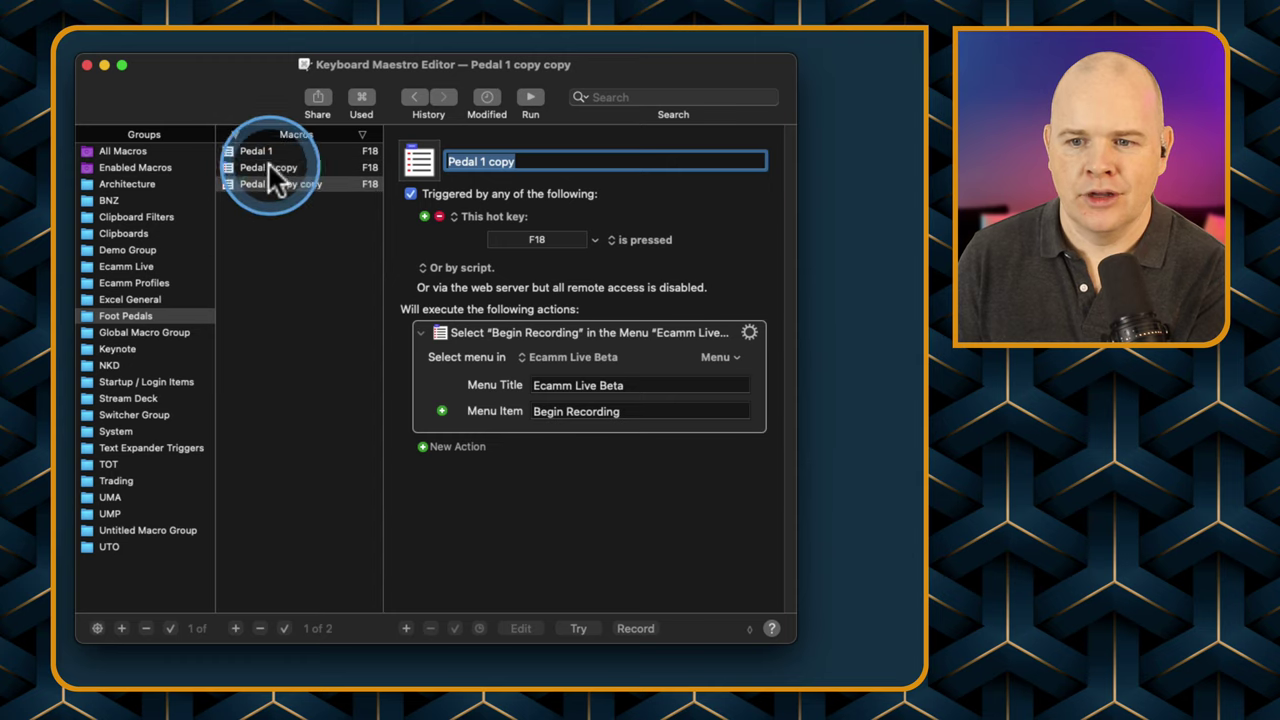
# Rename the macro "Pedal 1 copy" as Pedal 2.
pyautogui.click(262, 151)
pyautogui.click(271, 168)
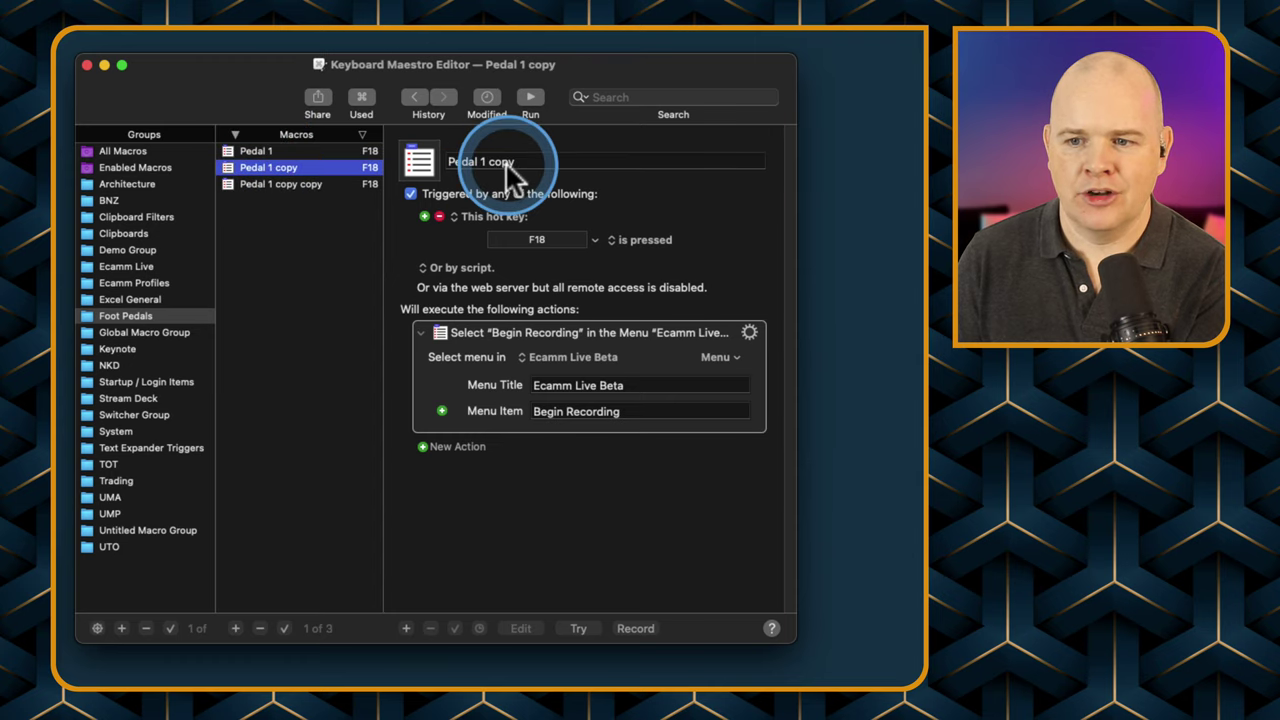
pyautogui.click(488, 163)
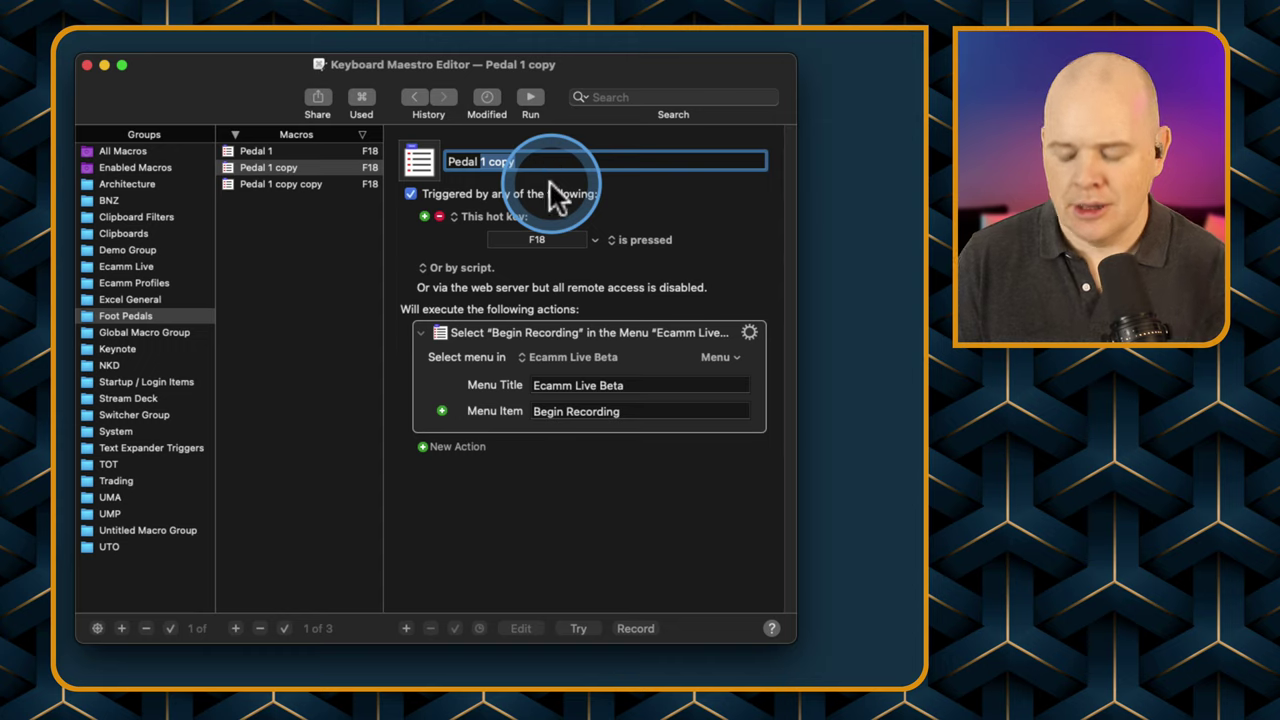
pyautogui.write('2')
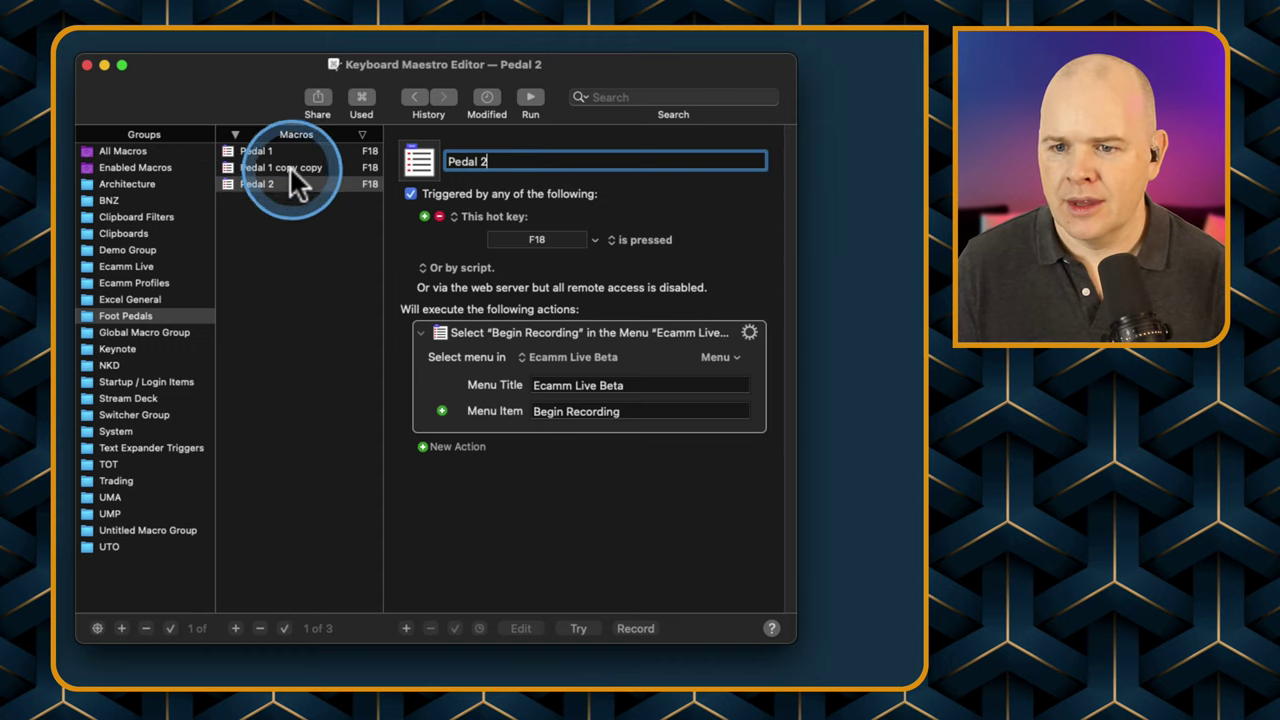
# Rename the macro "Pedal 1 copy copy" as Pedal 3.
pyautogui.click(290, 169)
pyautogui.click(514, 163)
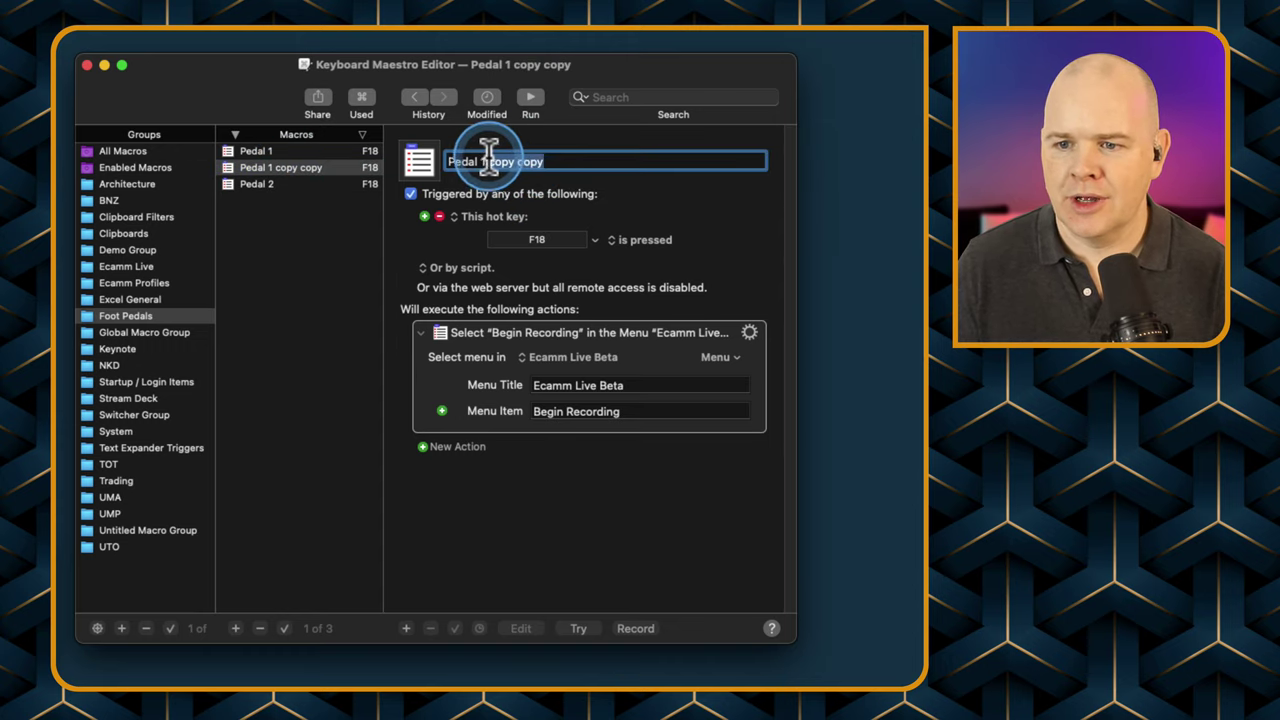
pyautogui.moveTo(488, 160); pyautogui.dragTo(658, 242)
pyautogui.write('2')
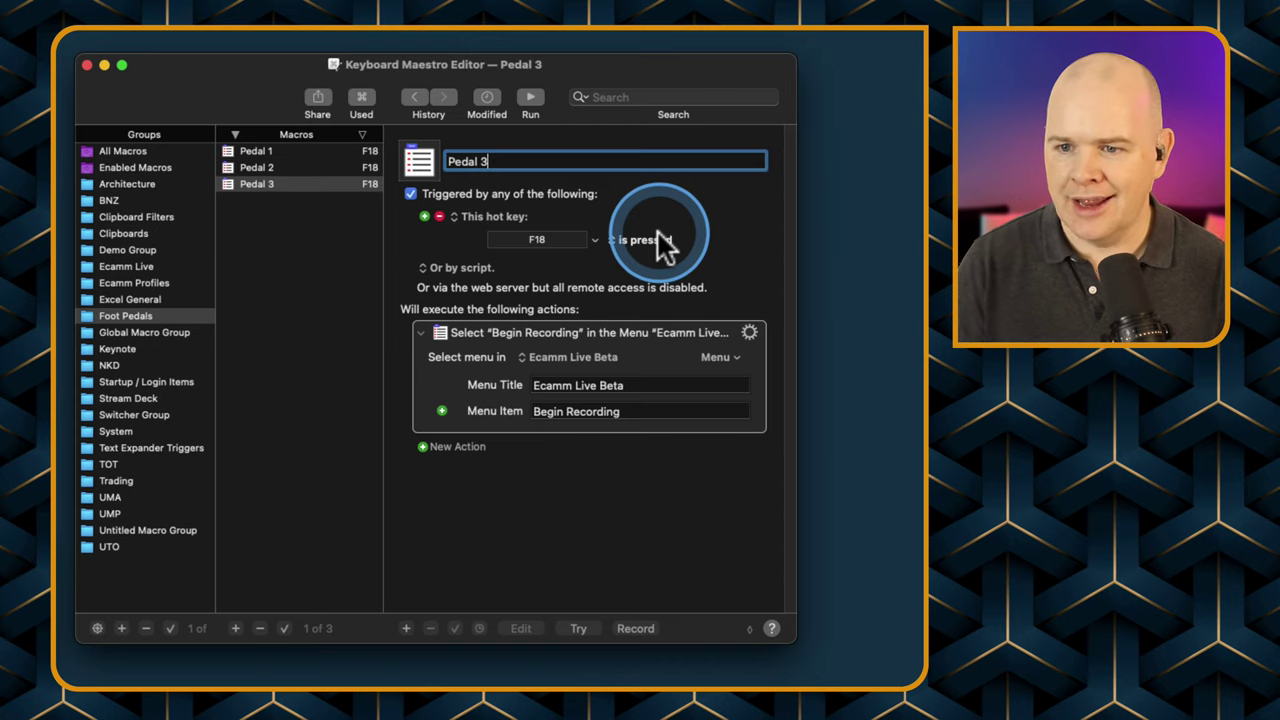
# Set the Pedal 2 macro's hot key to F19 and change its action's menu item to Pause Recording.
pyautogui.click(262, 170)
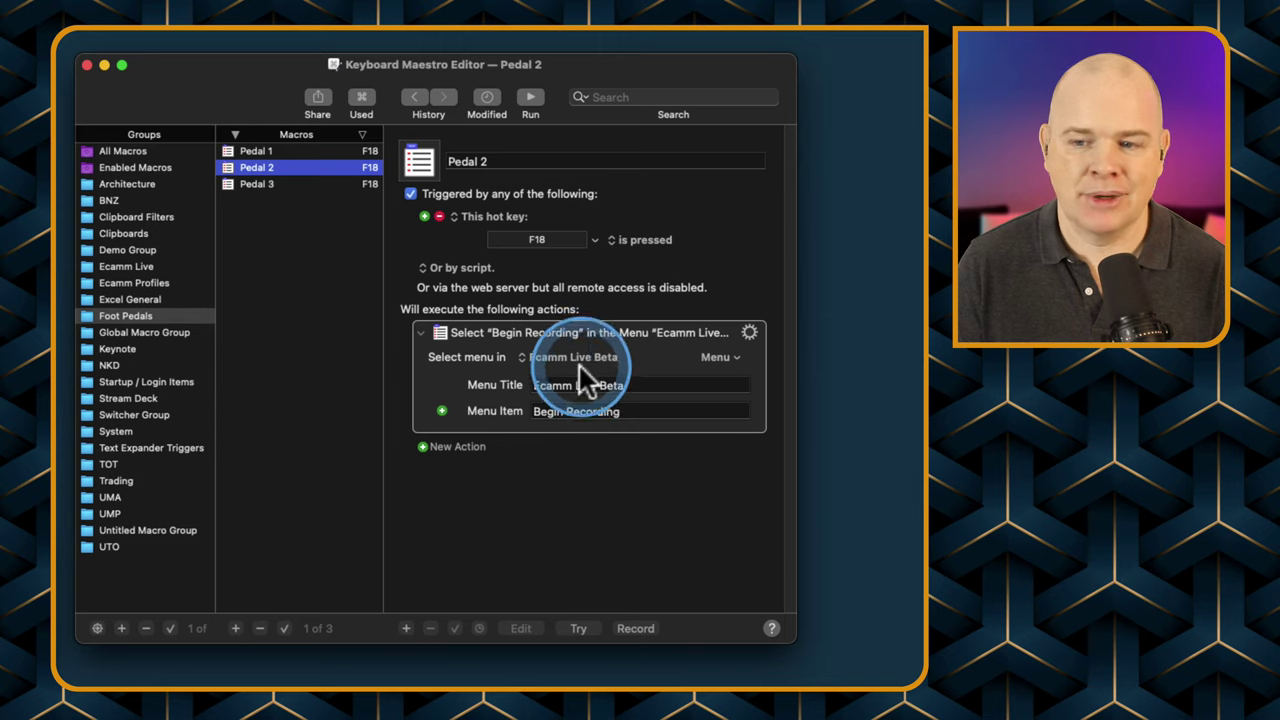
pyautogui.click(552, 243)
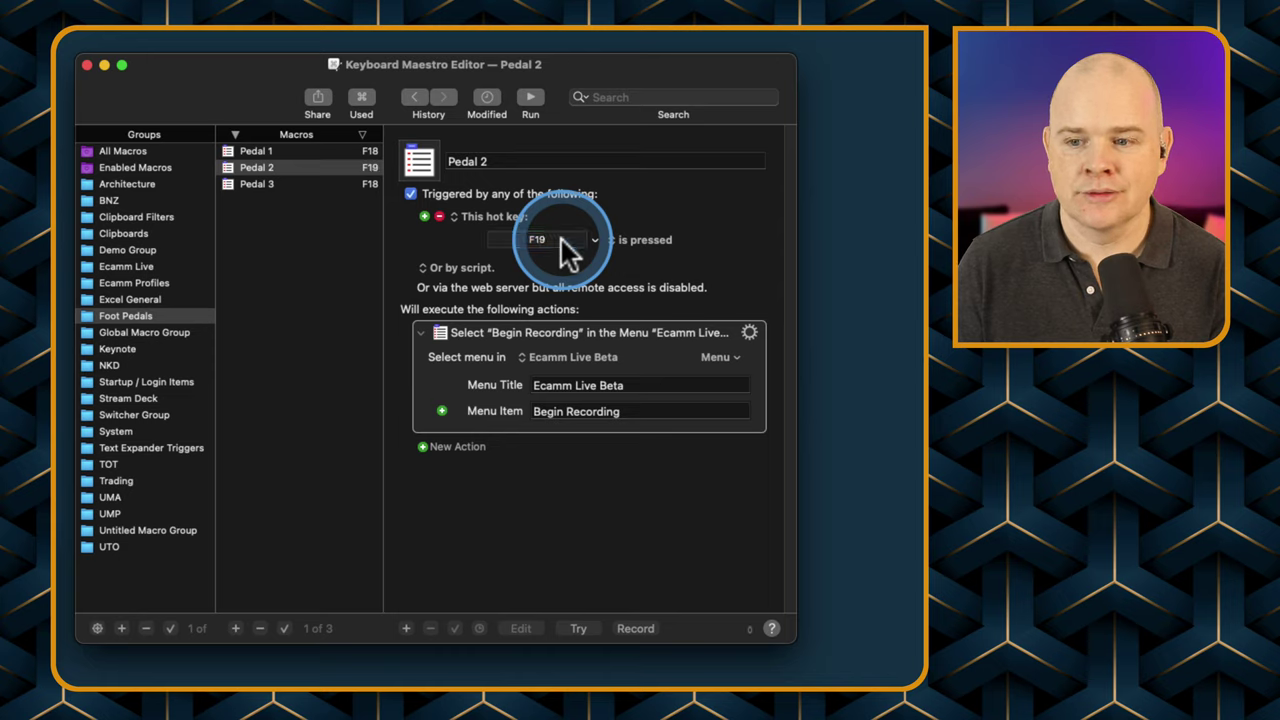
pyautogui.click(637, 413)
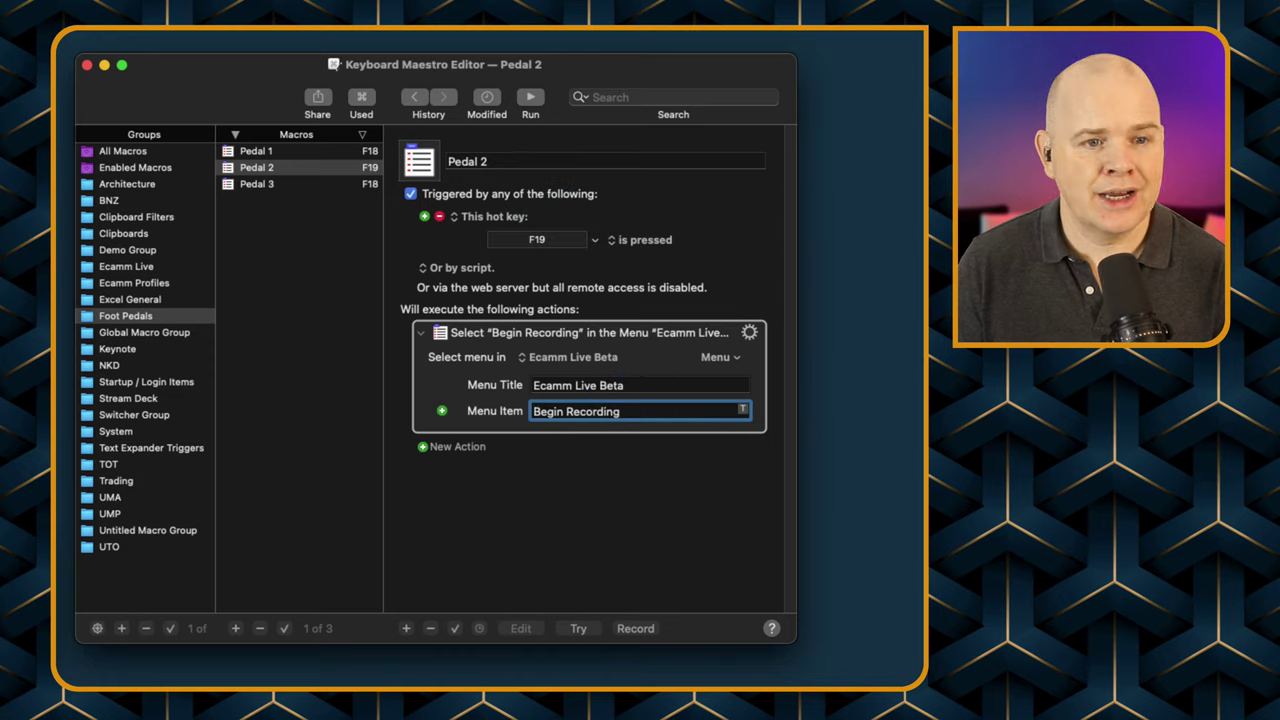
pyautogui.press('F19')
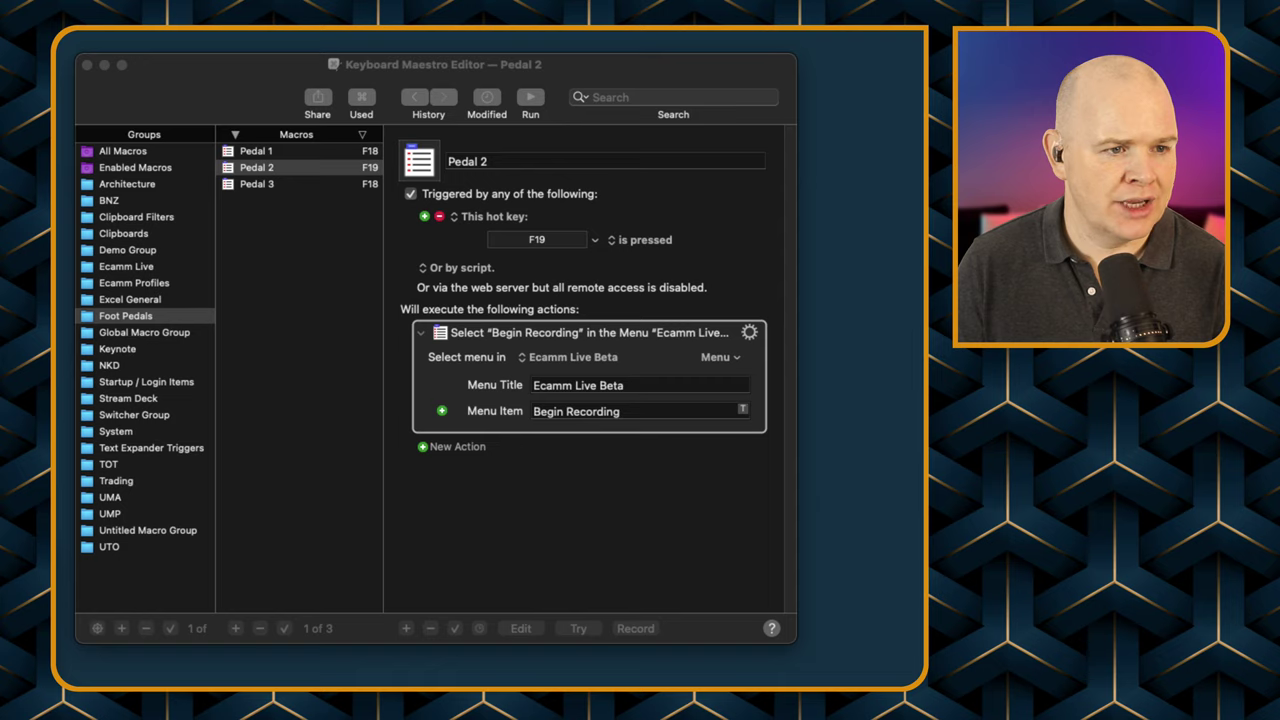
pyautogui.moveTo(535, 413); pyautogui.dragTo(553, 413)
pyautogui.write('Pause')
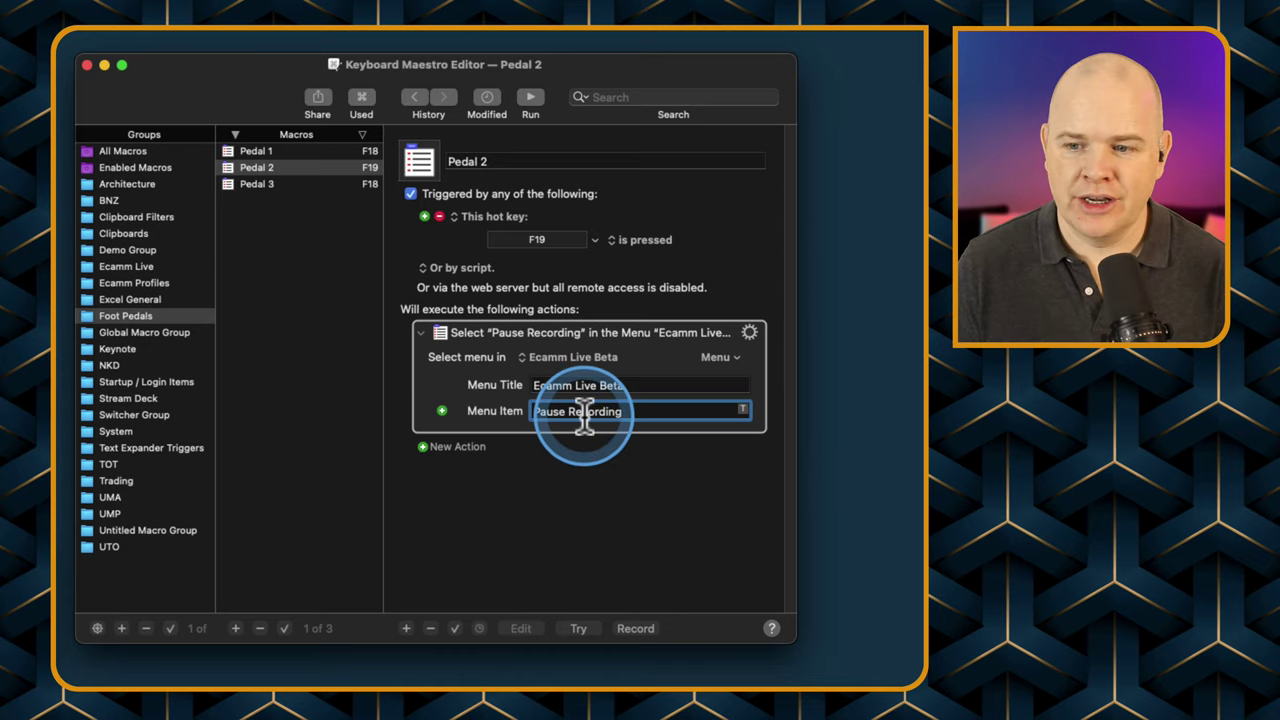
pyautogui.click(729, 360)
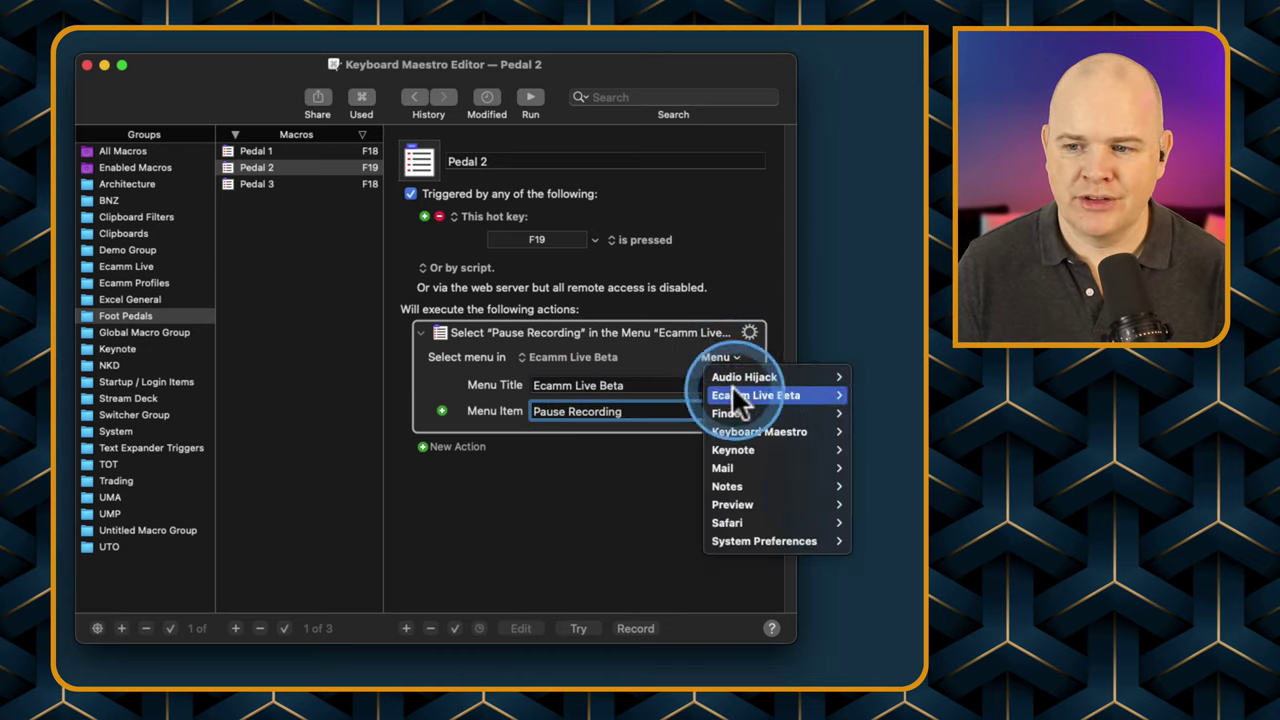
pyautogui.click(488, 410)
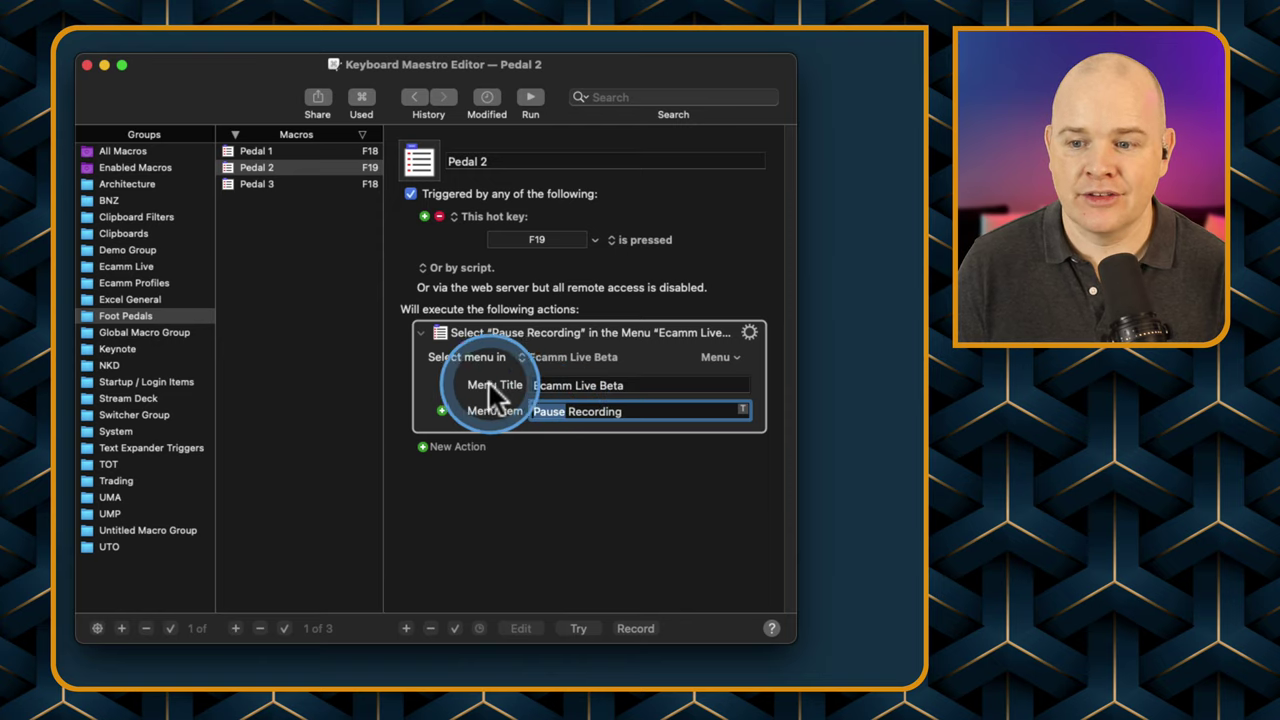
pyautogui.moveTo(533, 411); pyautogui.dragTo(607, 411)
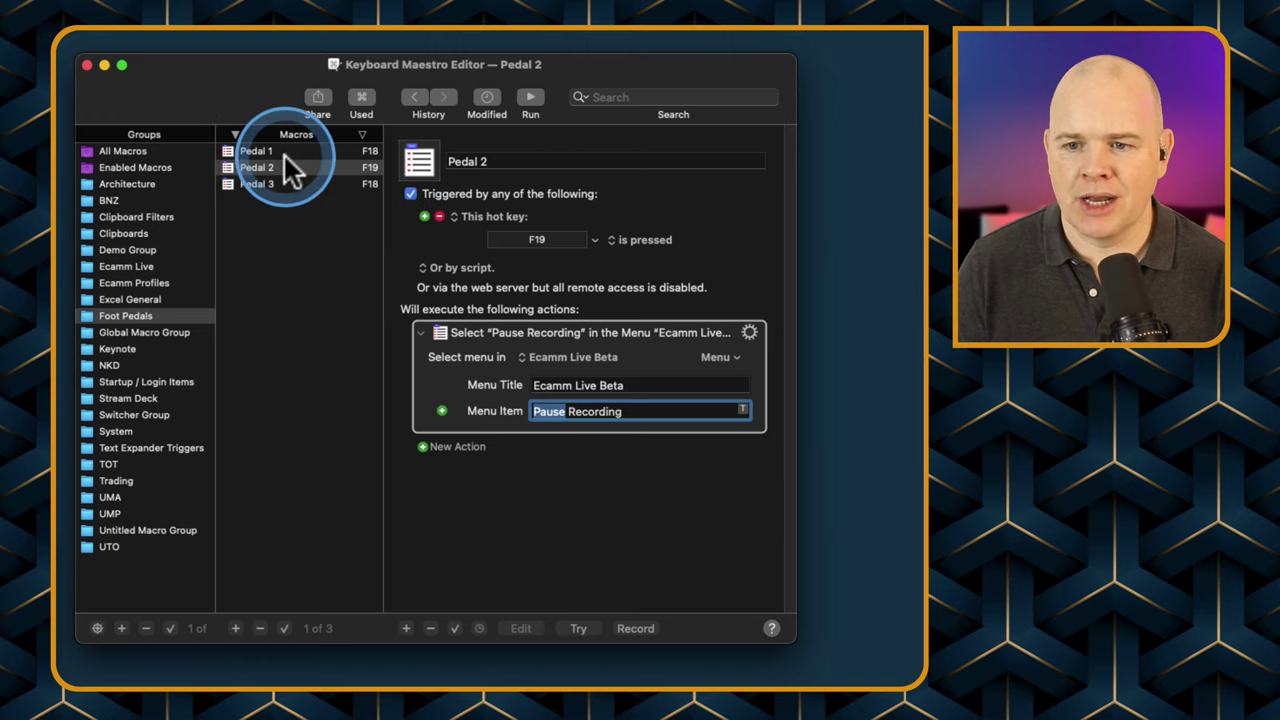
# Set the Pedal 3 macro's hot key to F20 and change its action's menu item to End Recording.
pyautogui.click(268, 185)
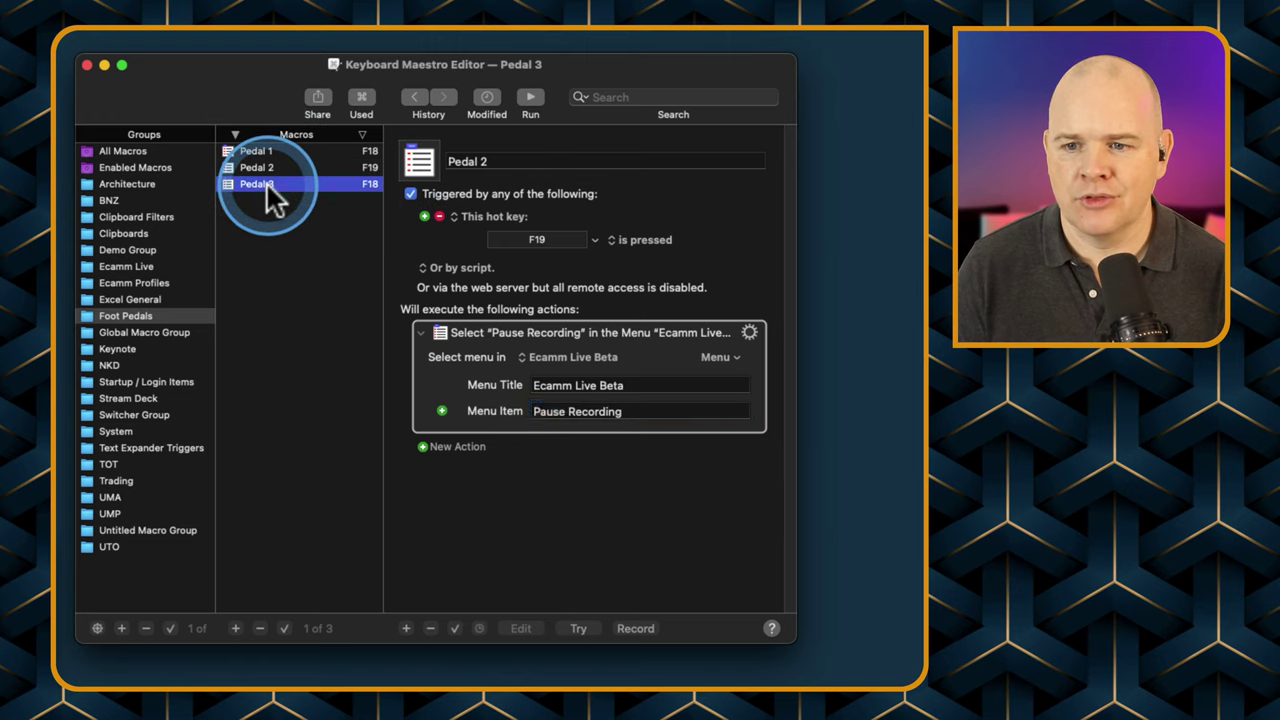
pyautogui.click(547, 242)
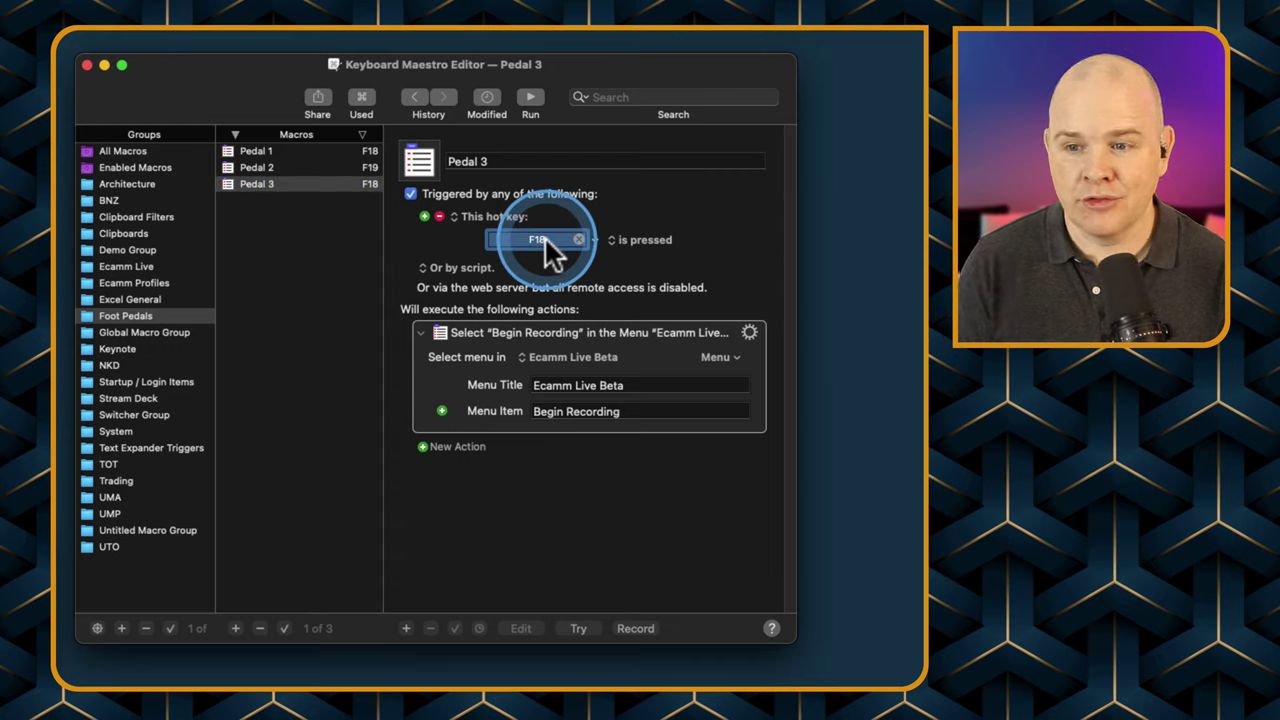
pyautogui.press('F20')
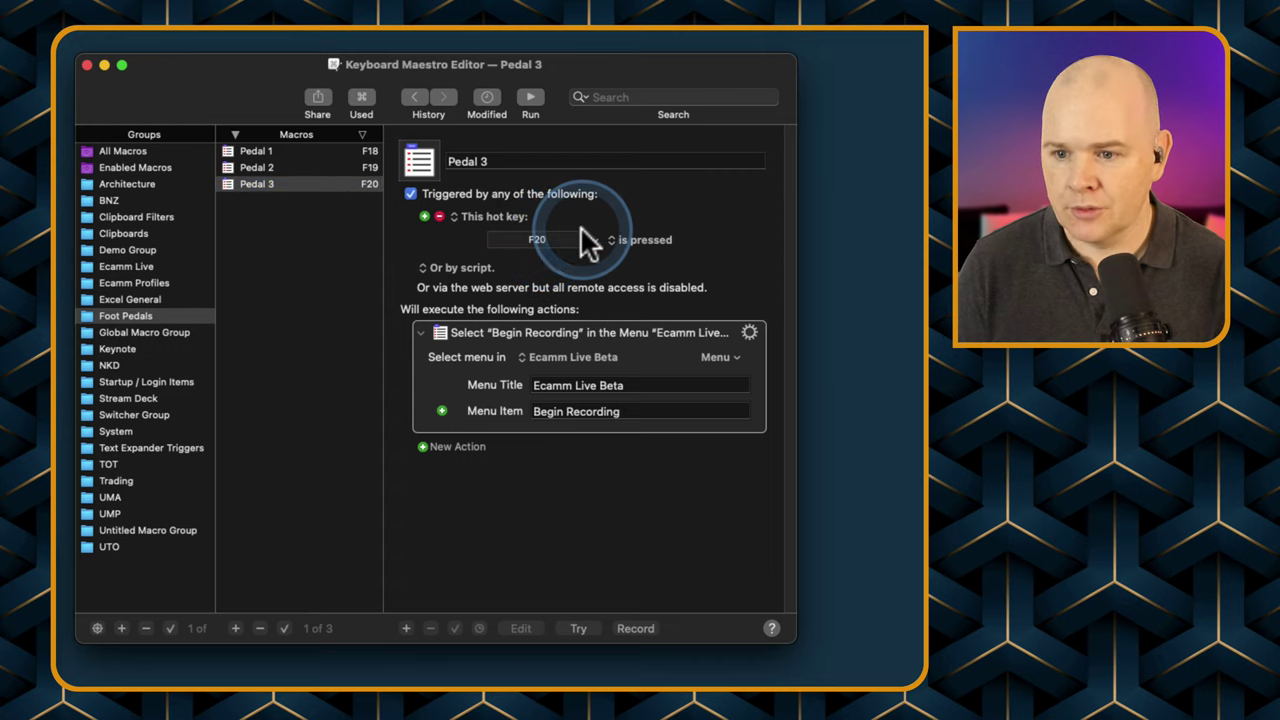
pyautogui.click(552, 240)
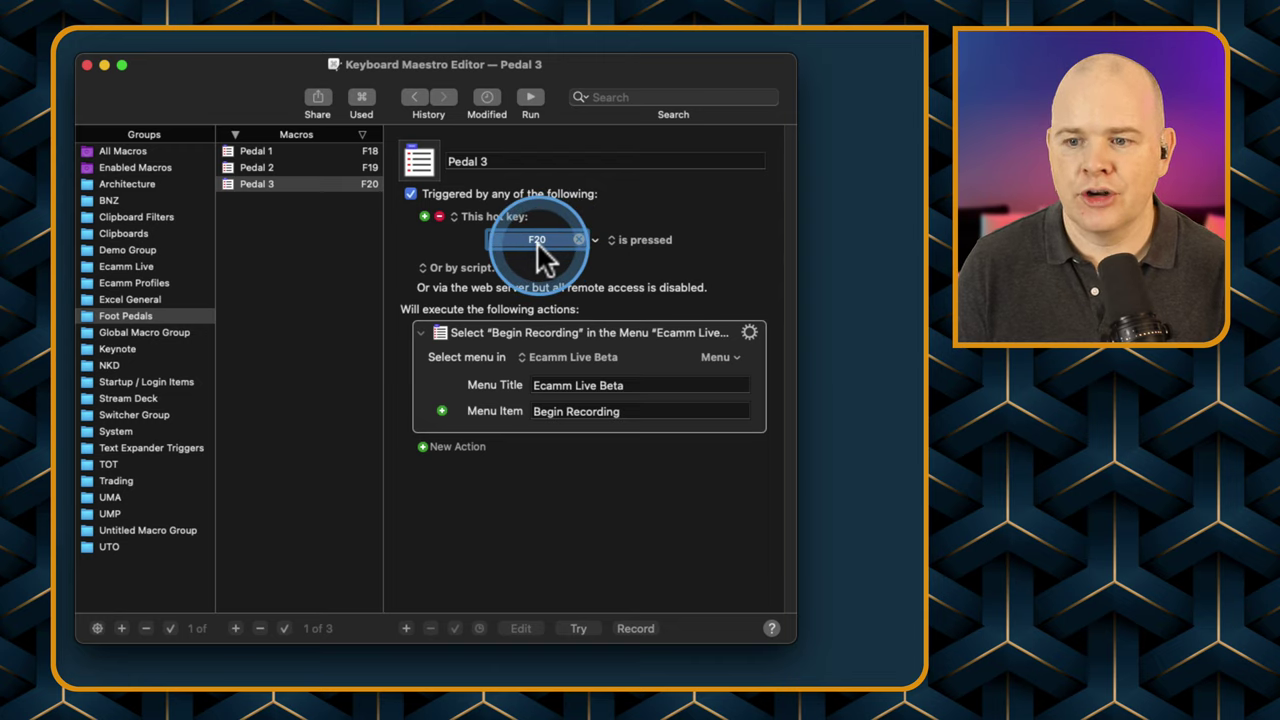
pyautogui.click(549, 412)
pyautogui.write('End')
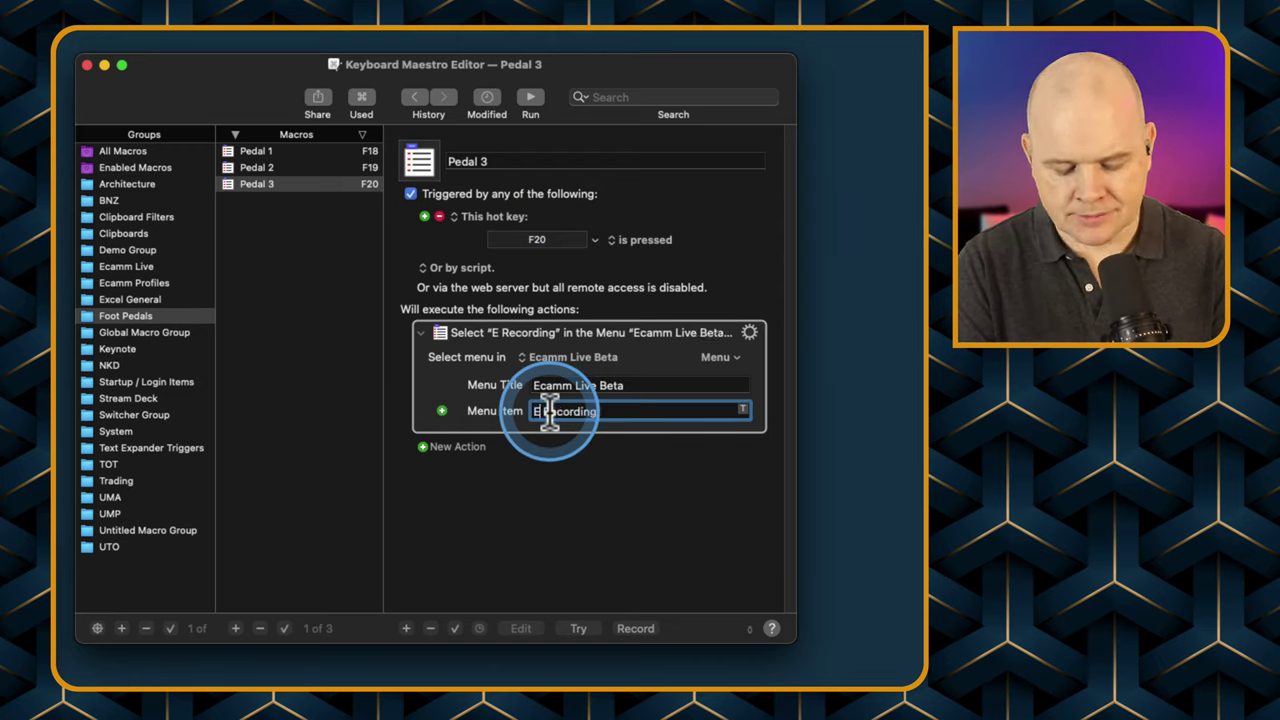